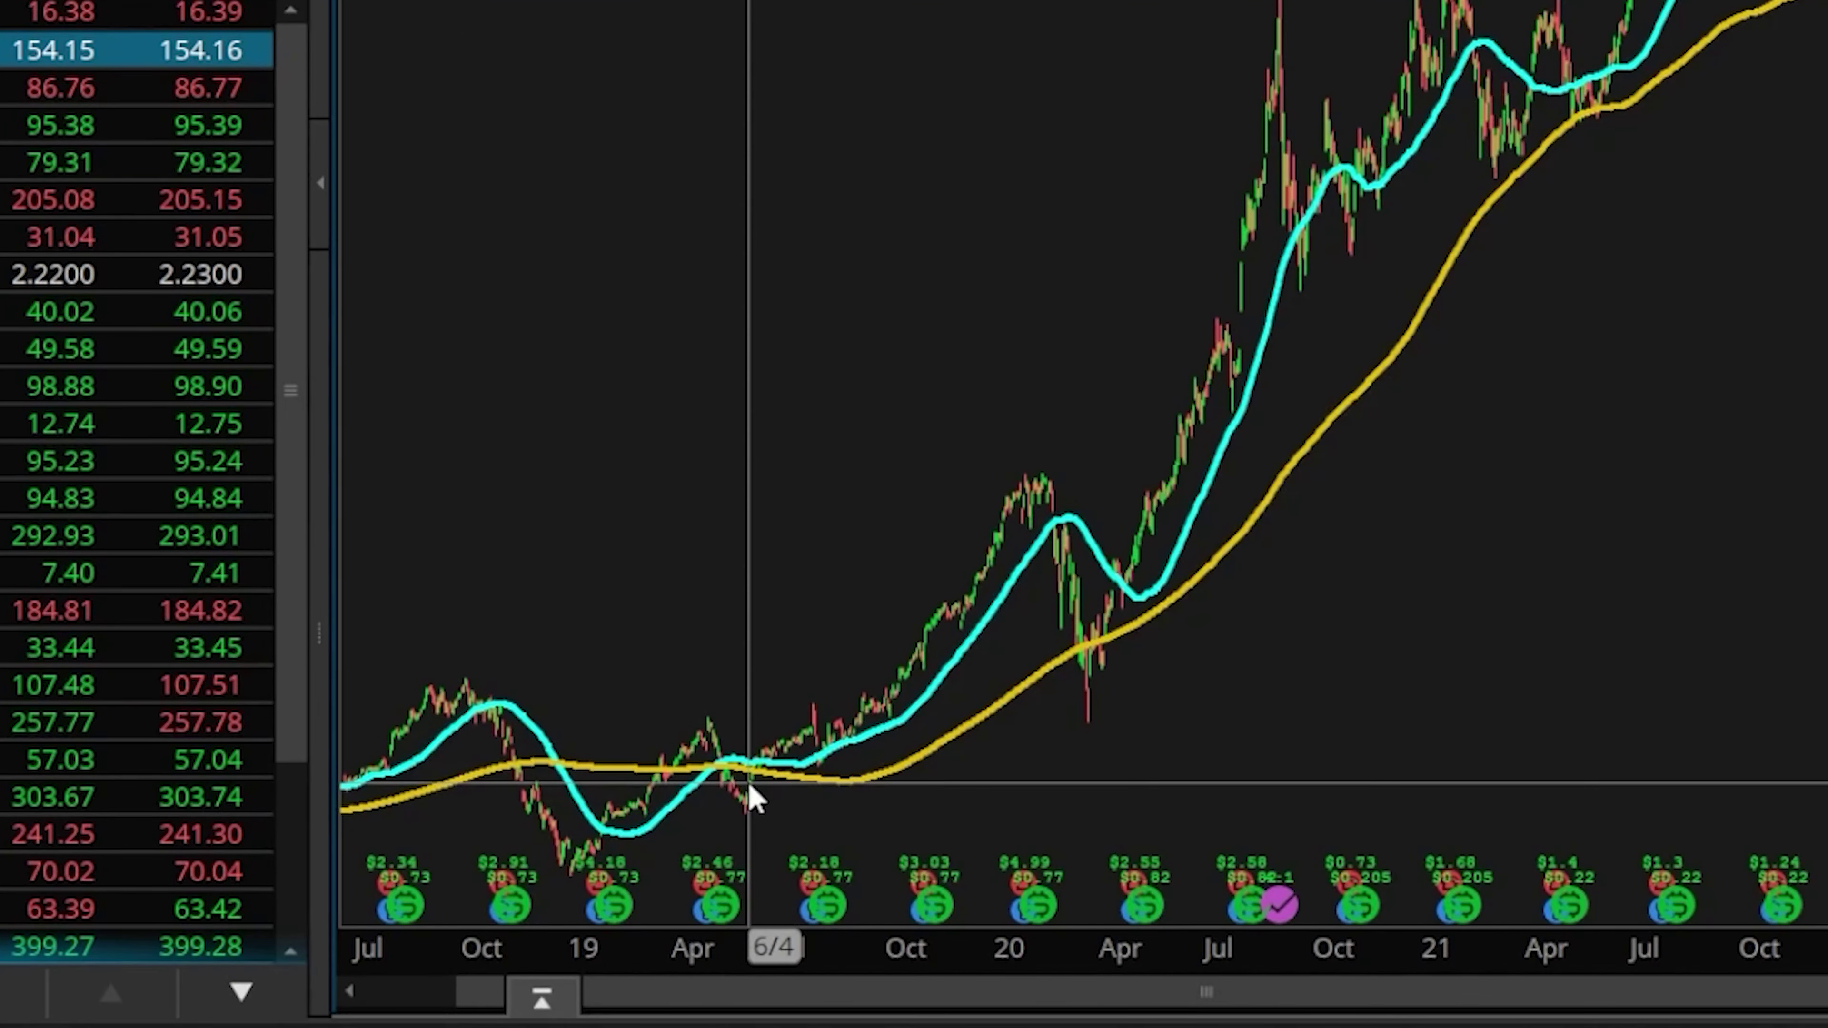
- Start a draft AAPL stock buy order from the chart header's price menu
{"action": "left_click", "coordinate": [749, 785]}
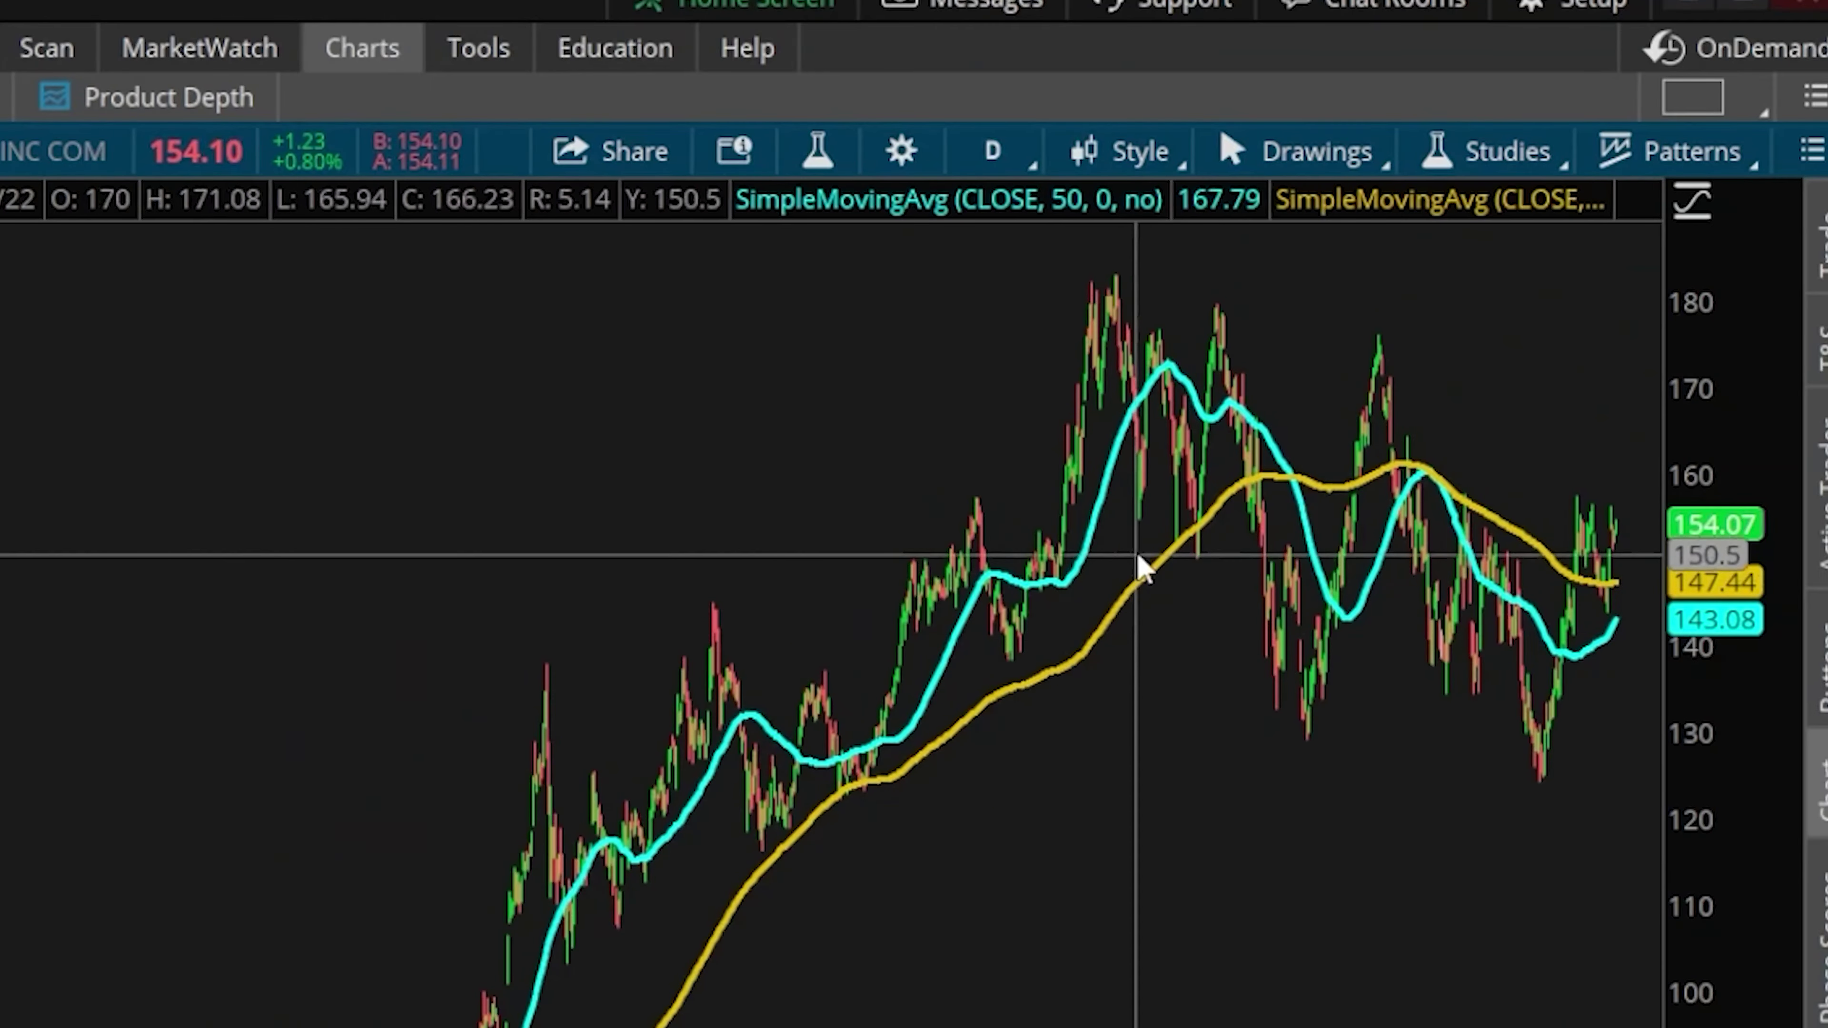
{"action": "left_click", "coordinate": [1294, 487]}
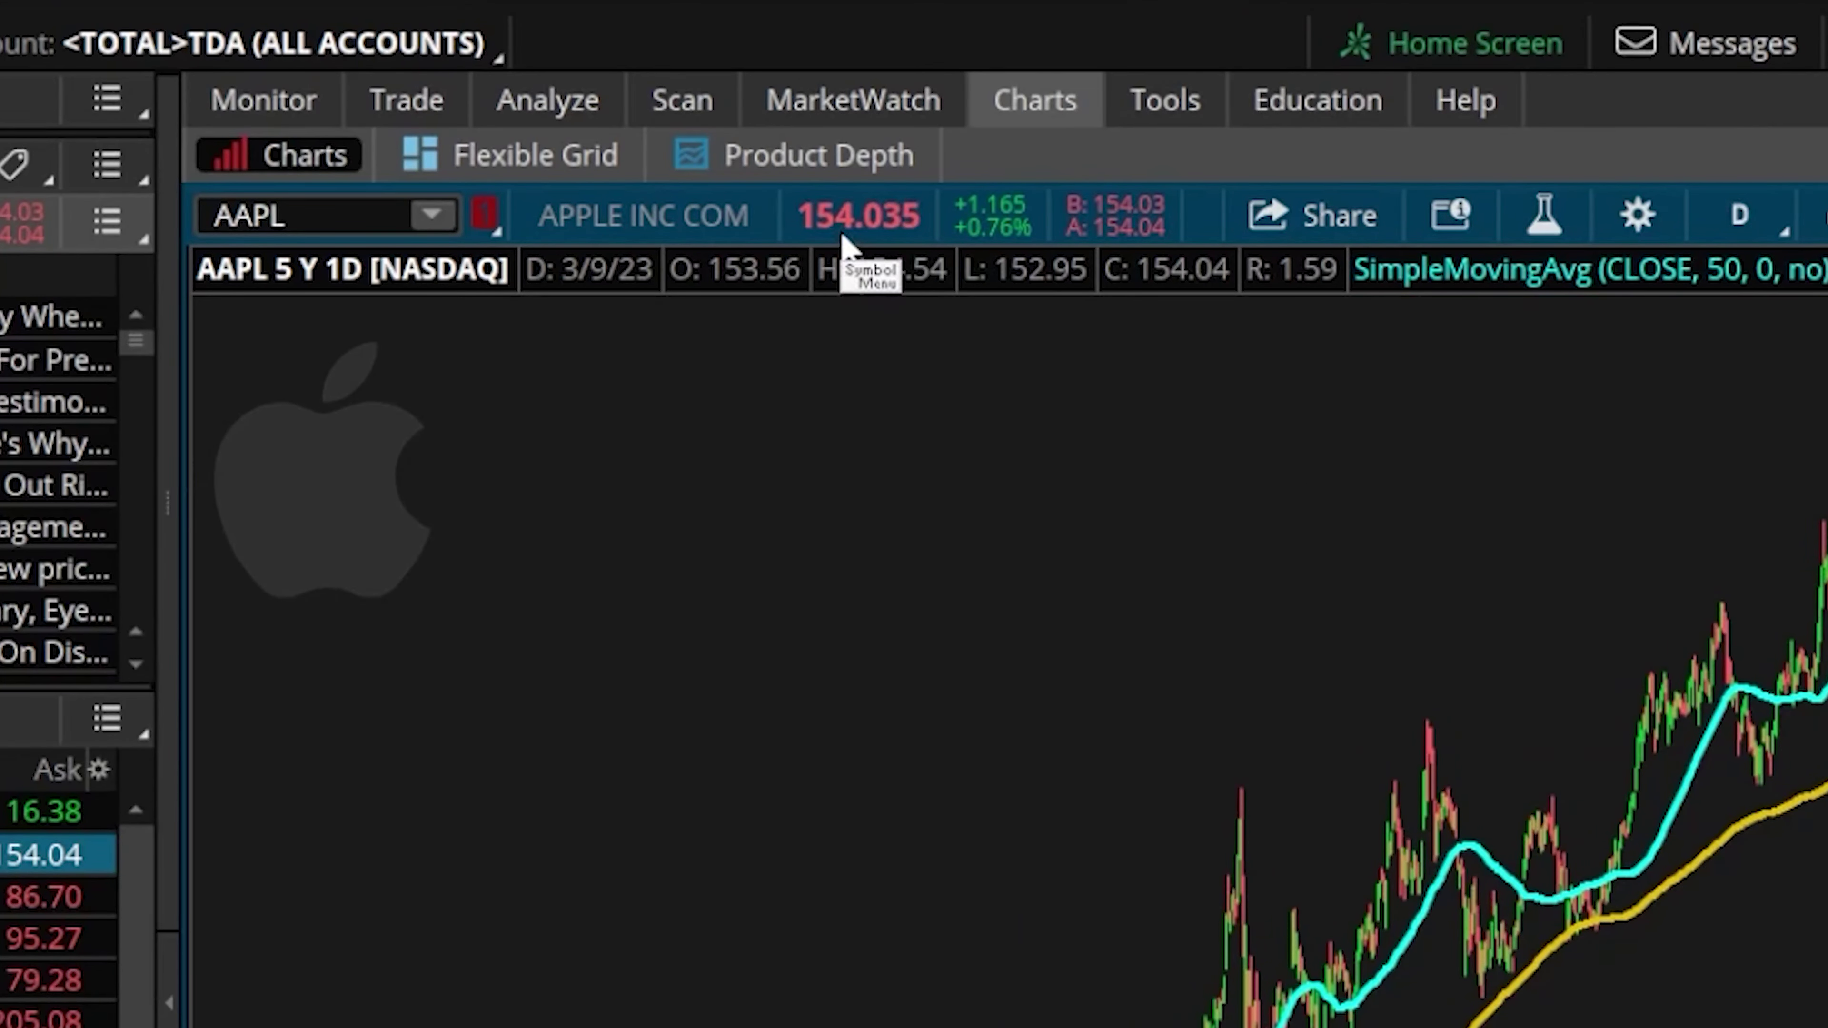
{"action": "left_click", "coordinate": [848, 246]}
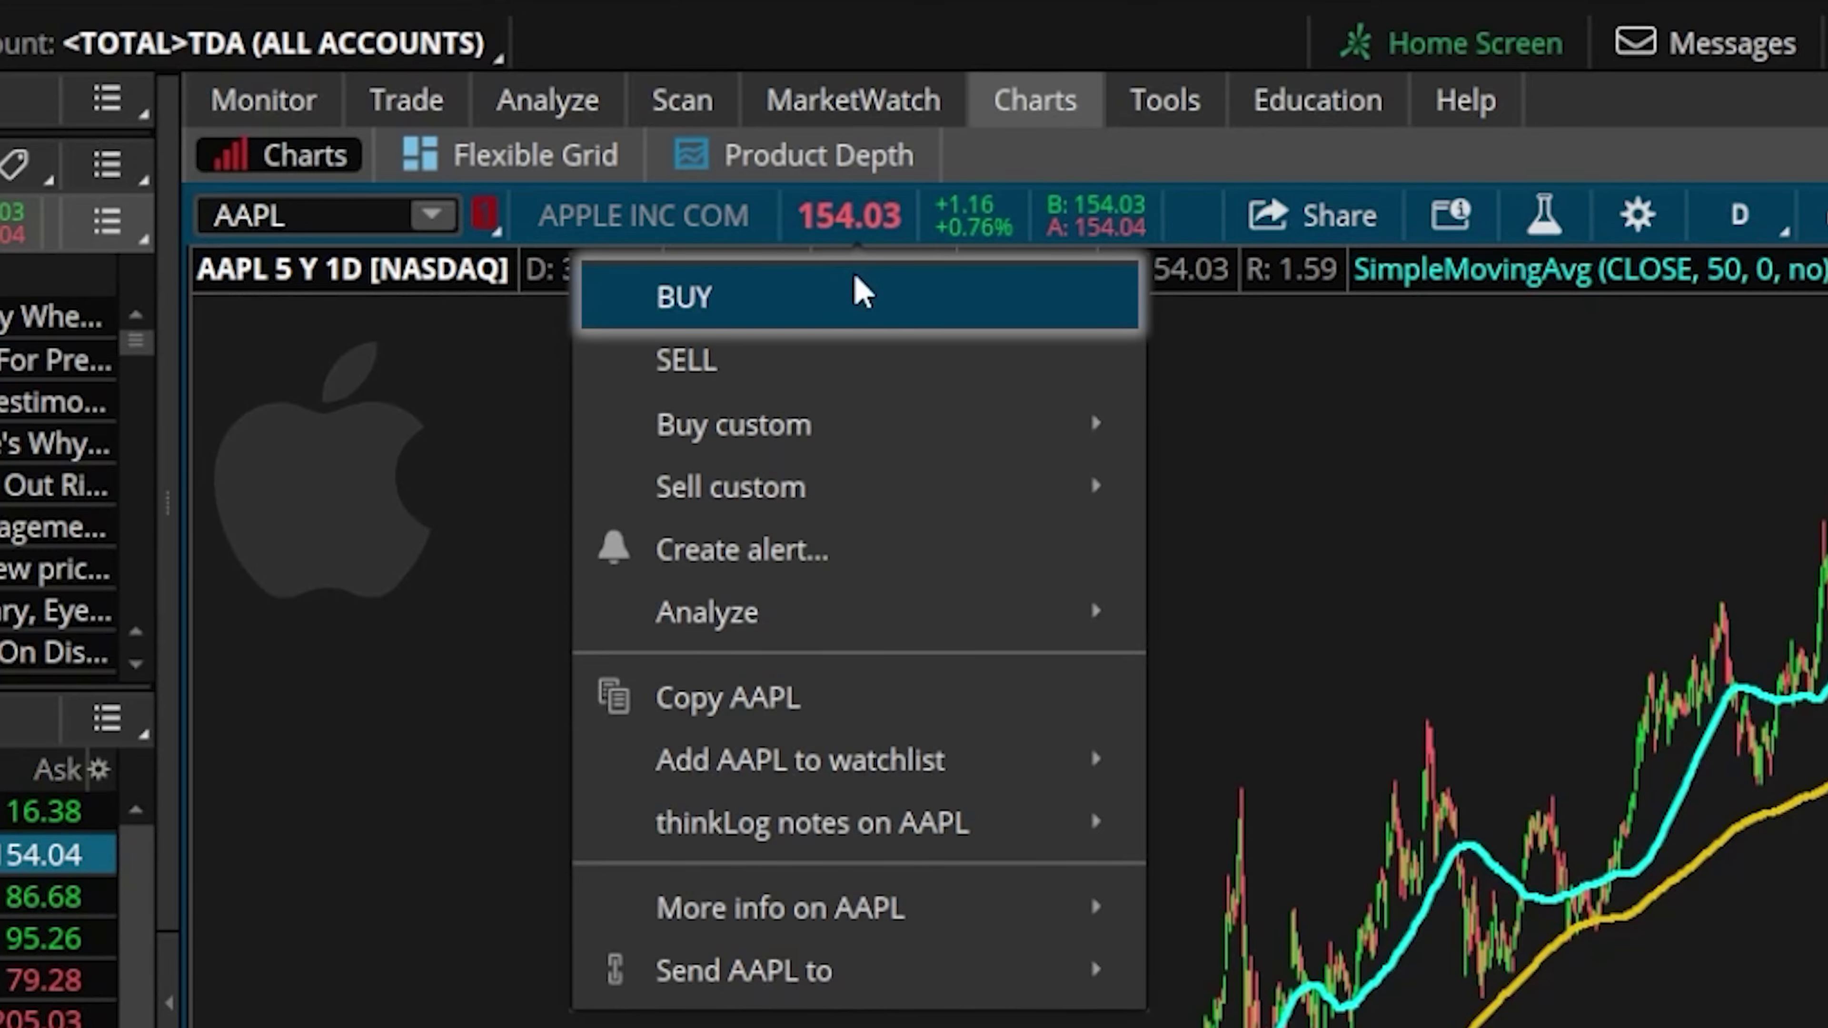
{"action": "left_click", "coordinate": [868, 294]}
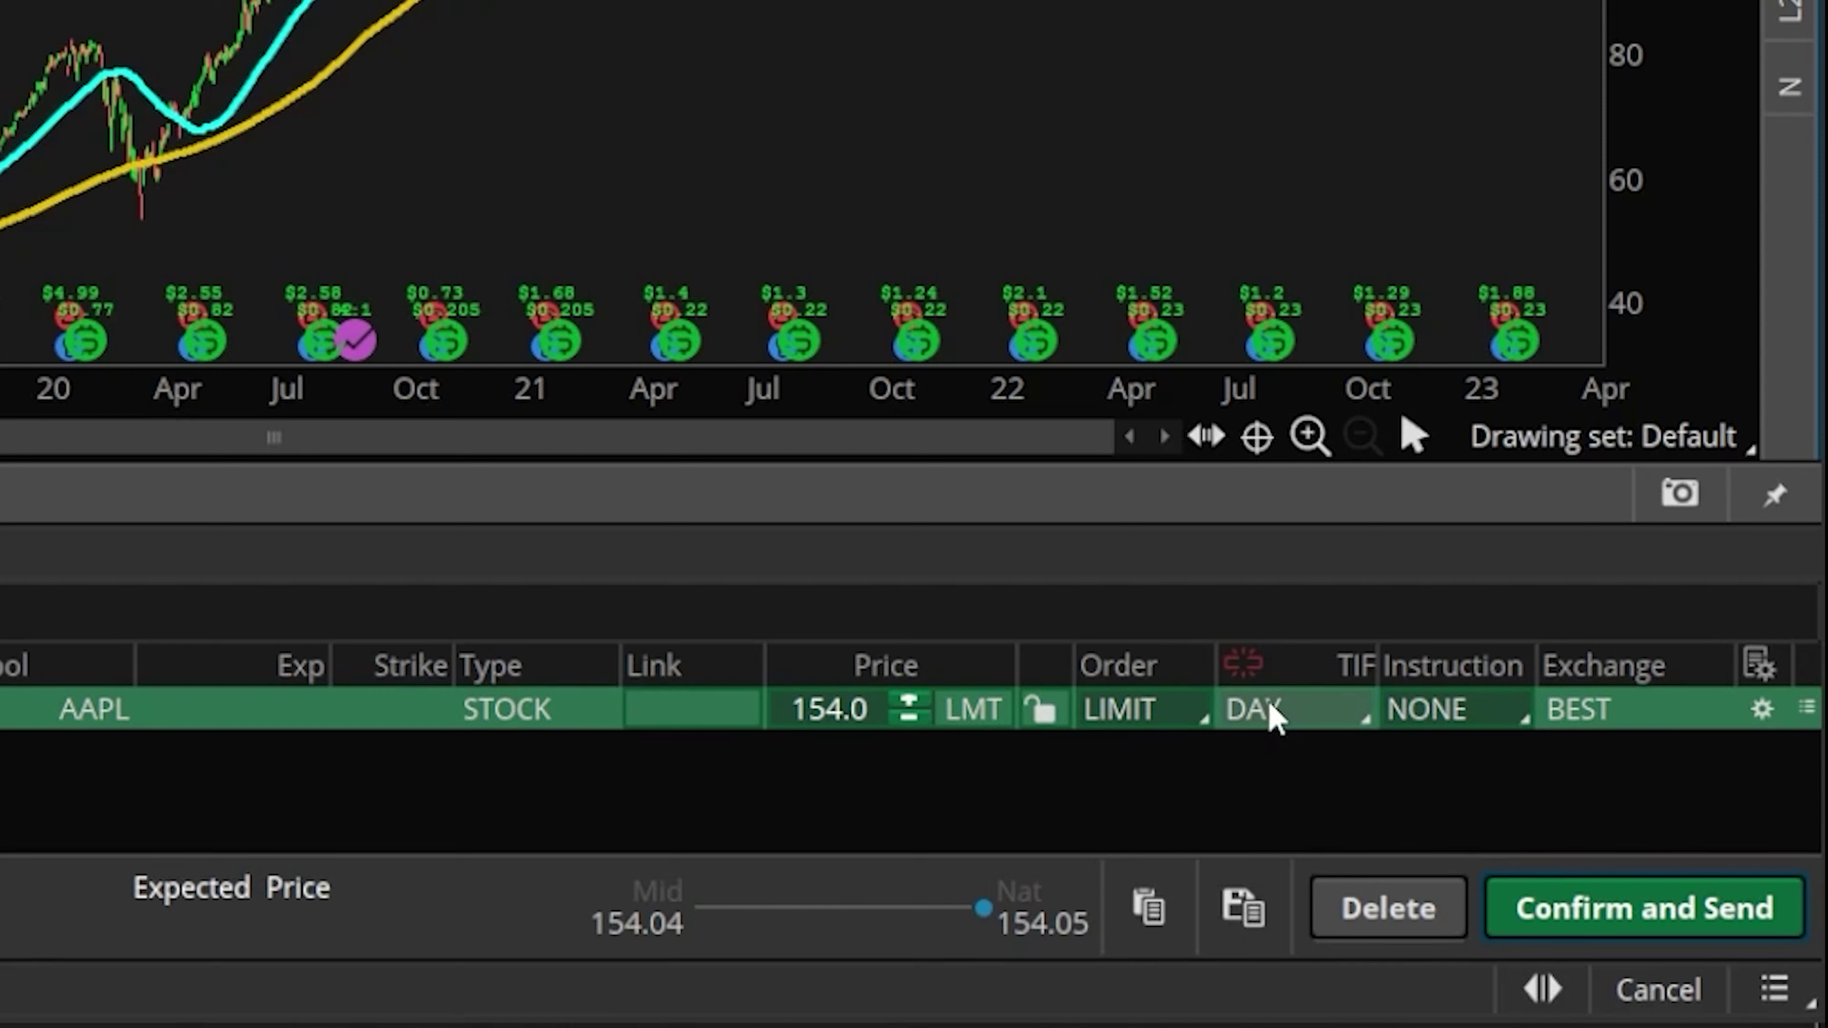
- Open Order Rules for the AAPL buy order (+1, LIMIT 153.92, DAY)
{"action": "left_click", "coordinate": [1778, 715]}
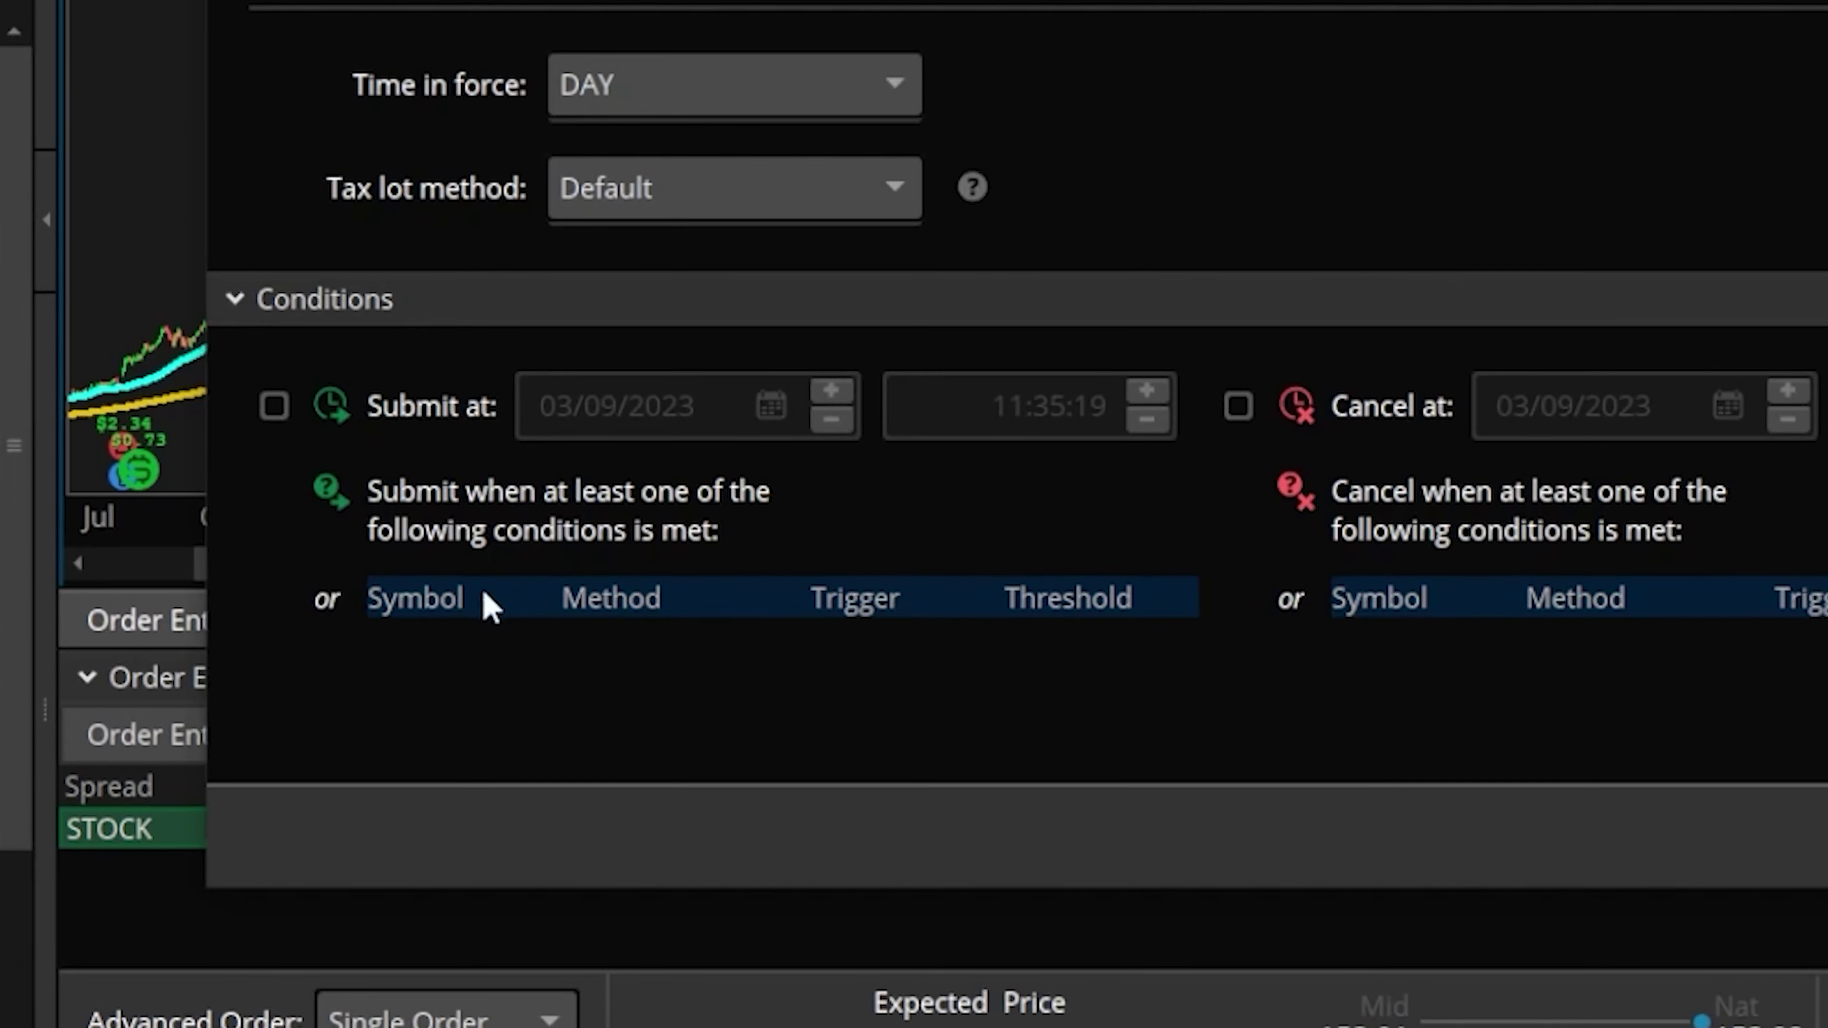
- Add an AAPL submit condition row and open its Method choices
{"action": "left_click", "coordinate": [407, 628]}
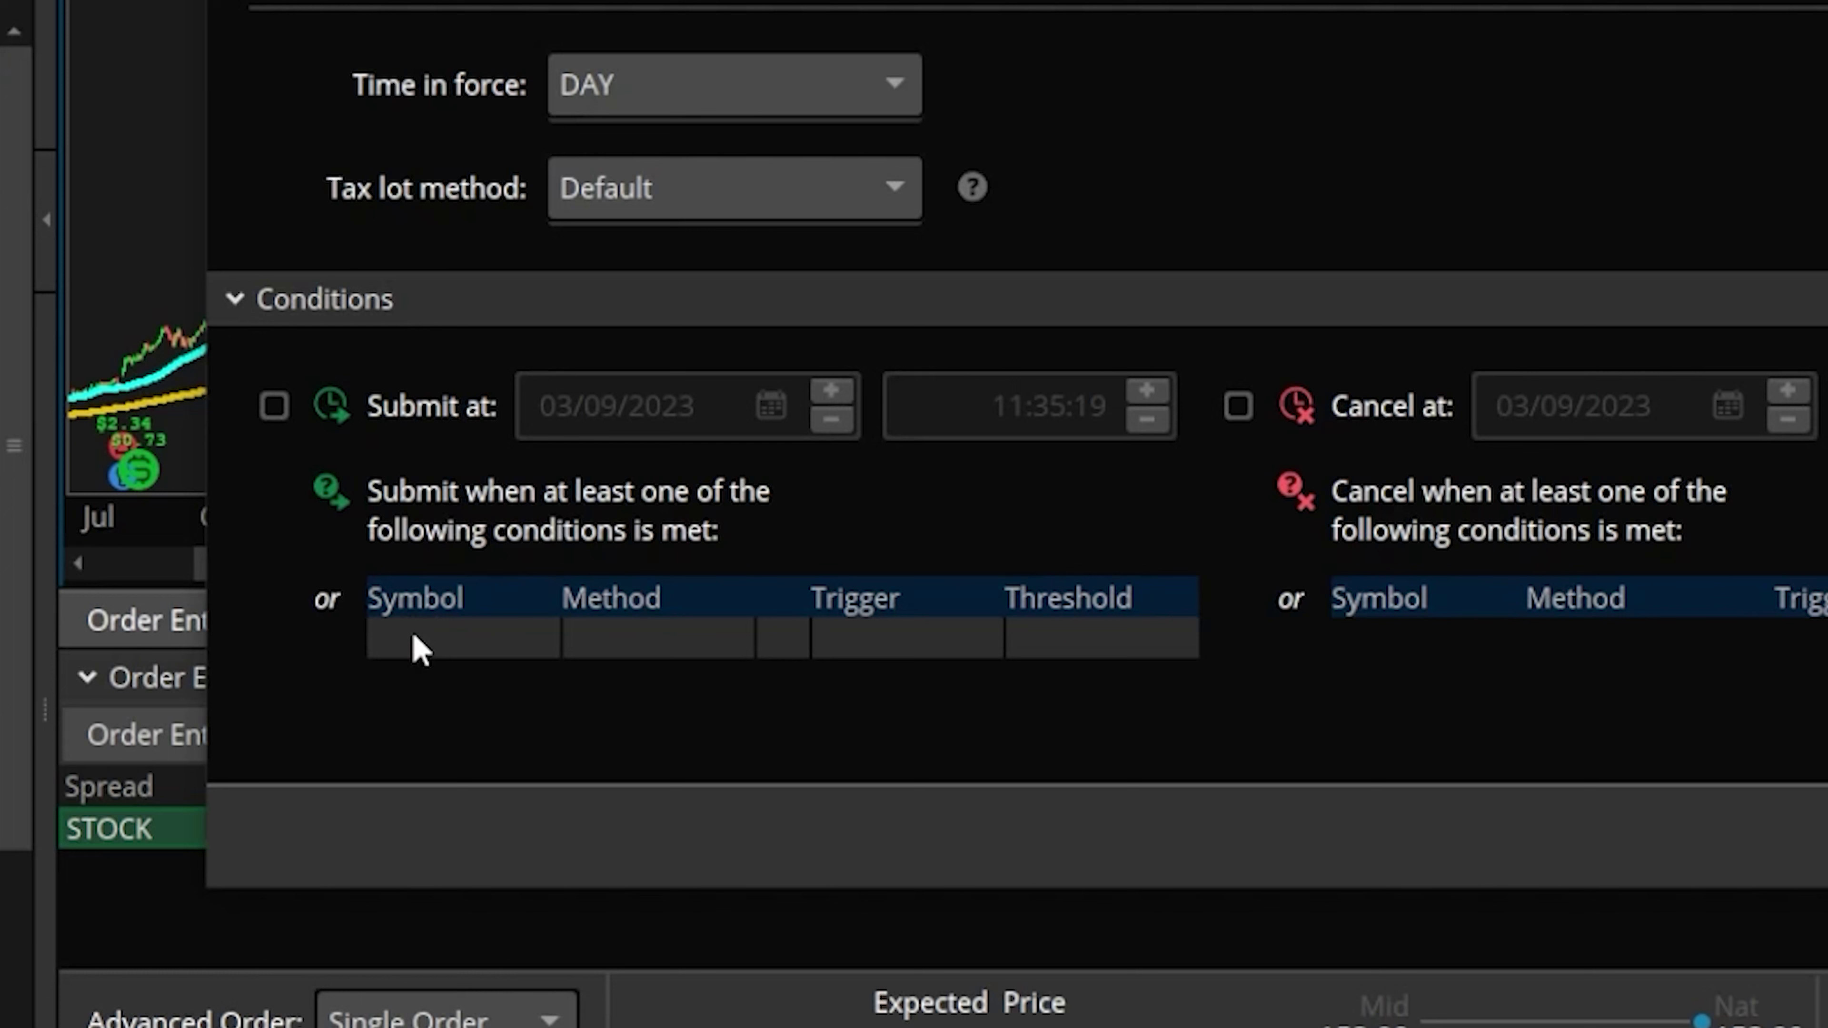
{"action": "left_click", "coordinate": [413, 635]}
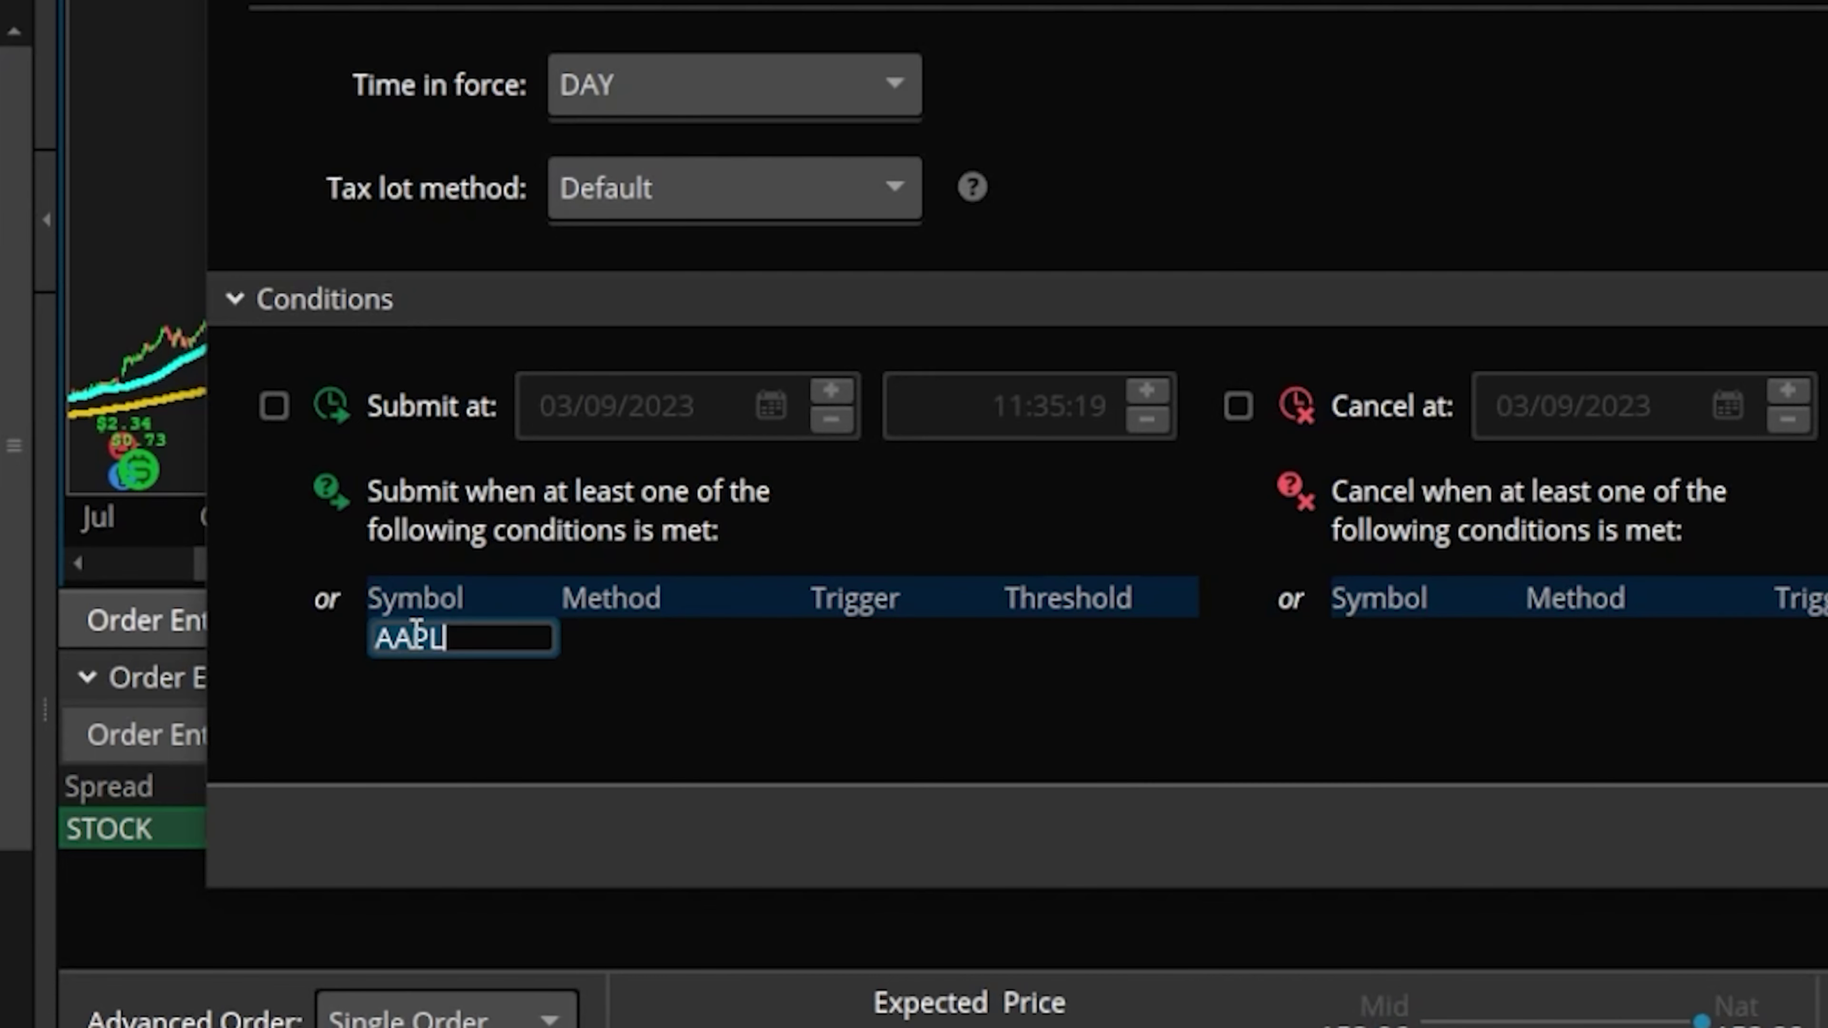
{"action": "left_click", "coordinate": [658, 652]}
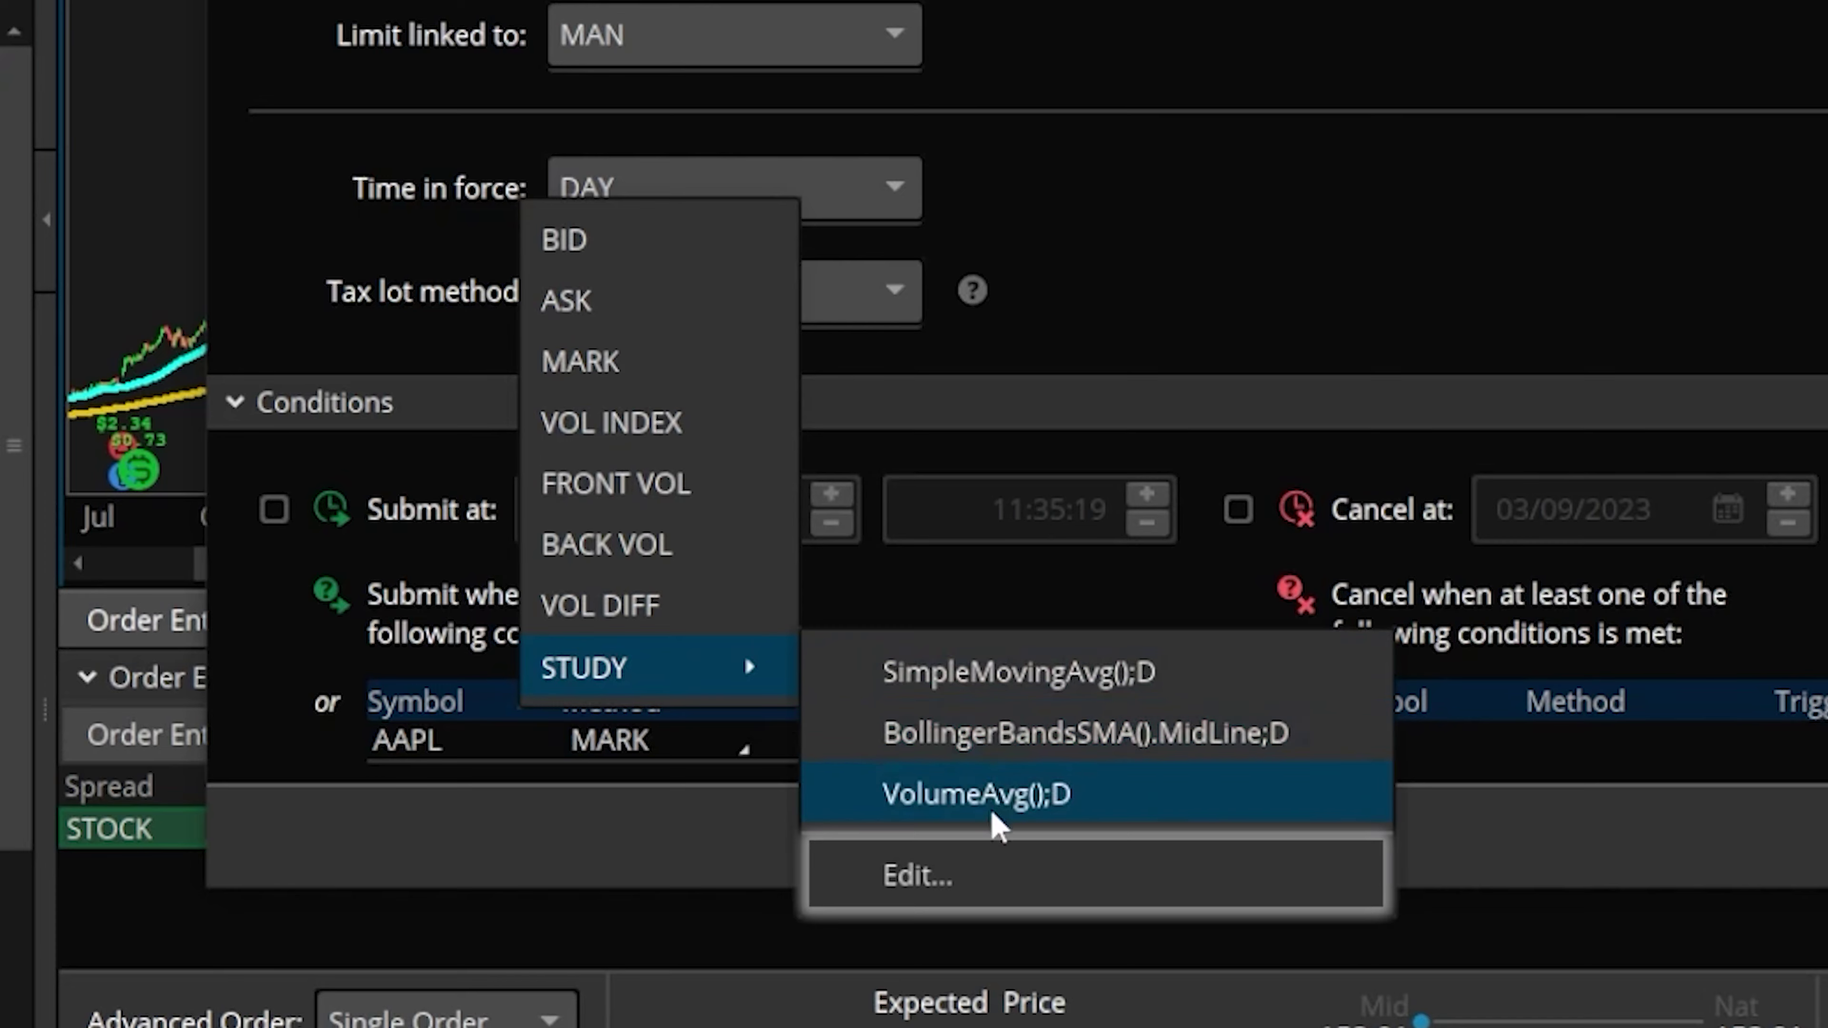
- Open the STUDY condition editor and delete the default SimpleMovingAvg() condition
{"action": "left_click", "coordinate": [992, 863]}
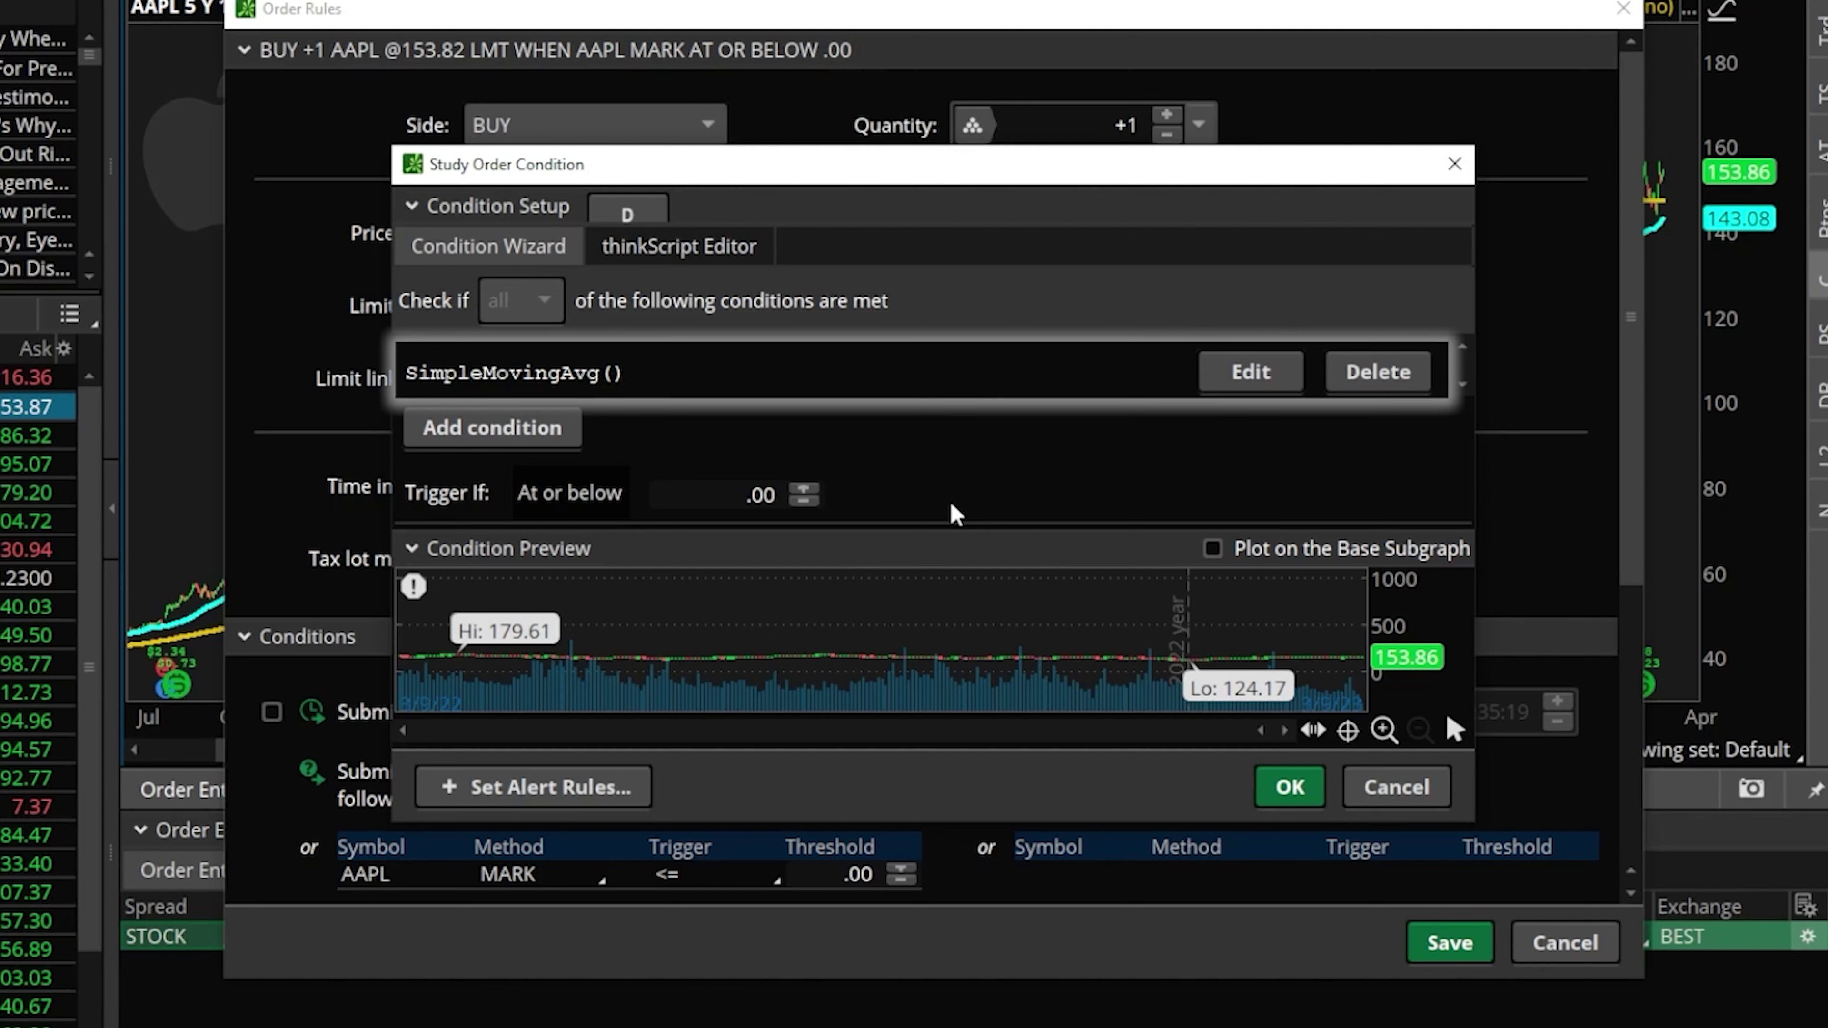
{"action": "left_click", "coordinate": [1376, 382]}
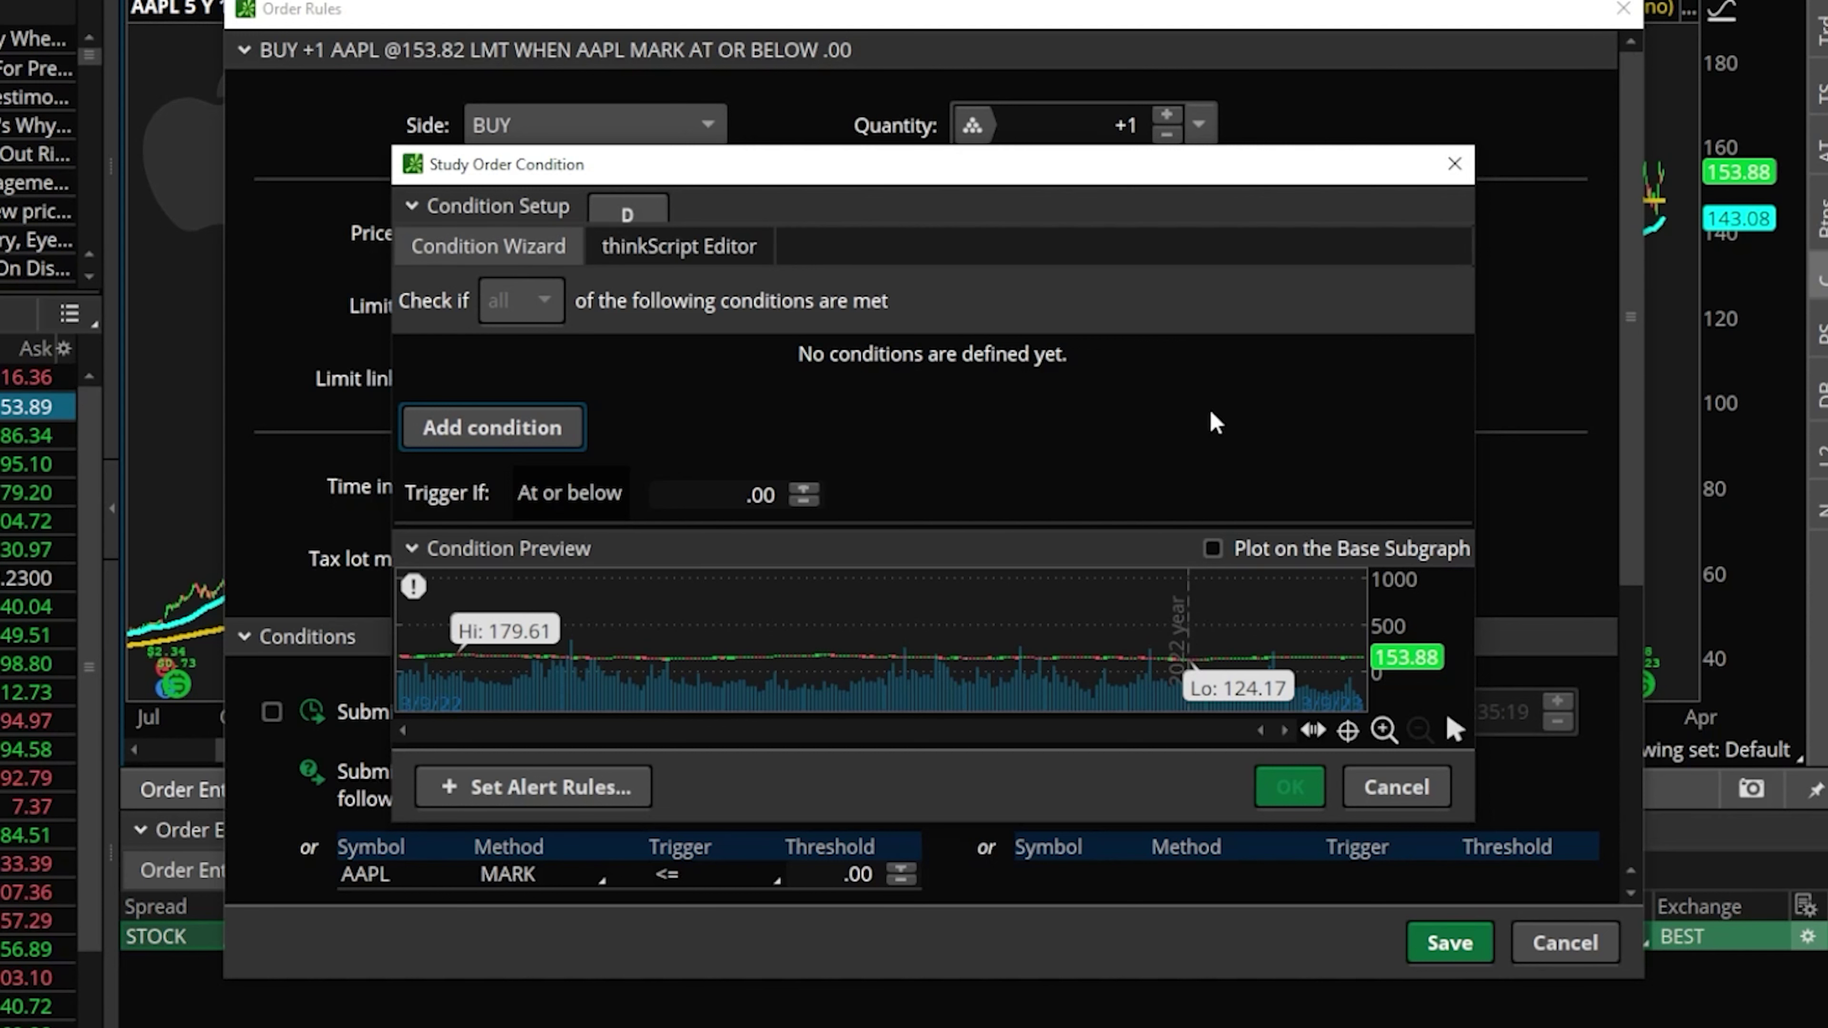
- Add a study-based condition using SimpleMovingAvg, found by searching 'simple'
{"action": "left_click", "coordinate": [507, 428]}
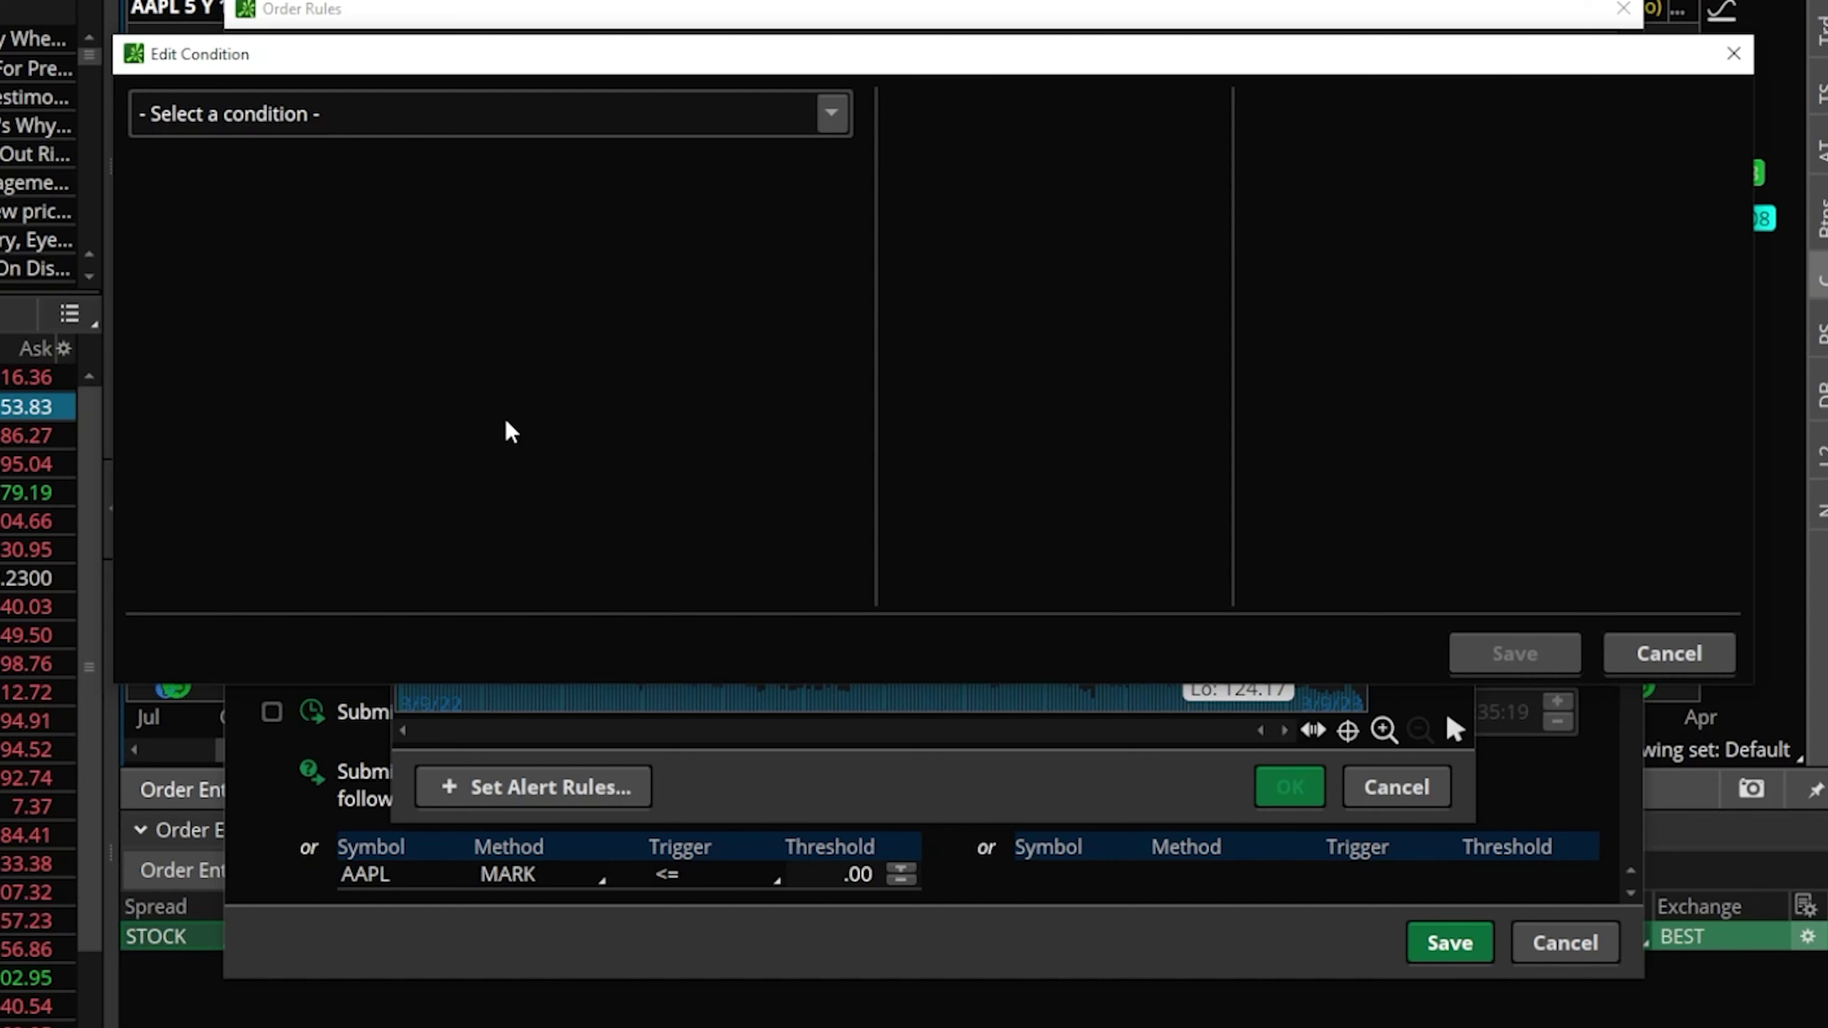
{"action": "left_click", "coordinate": [830, 117]}
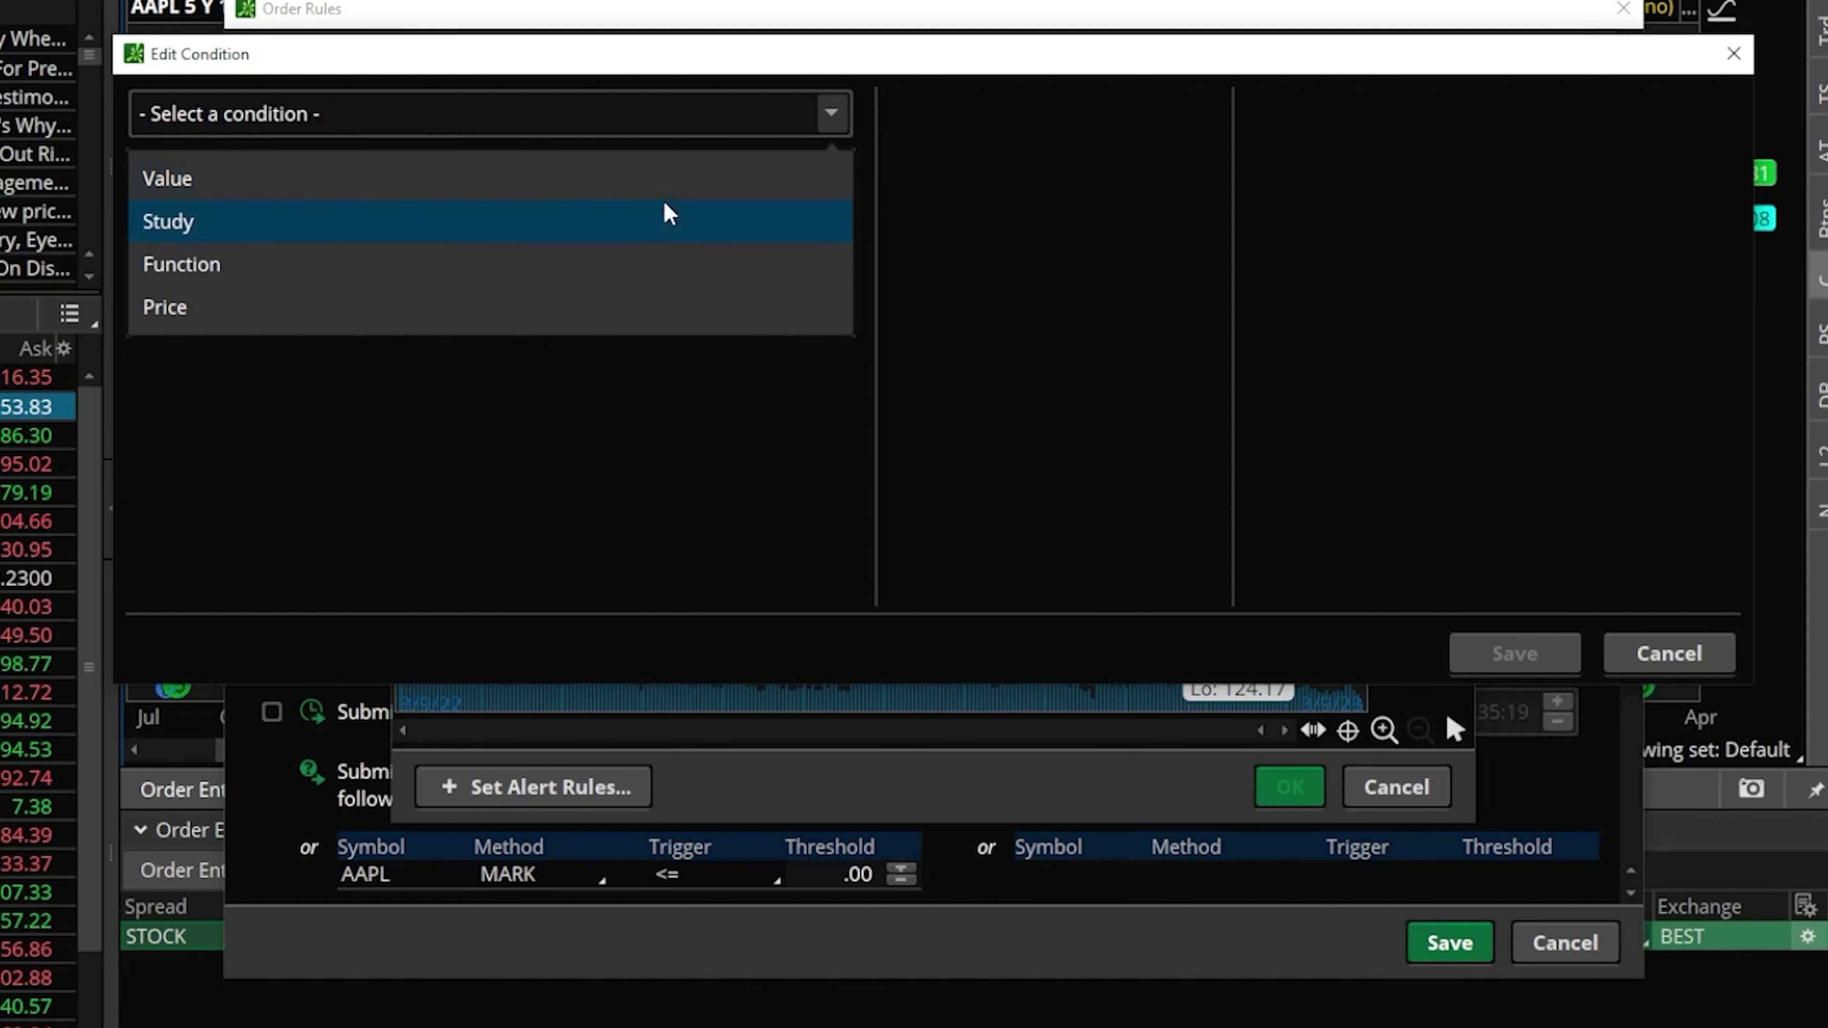
{"action": "left_click", "coordinate": [663, 225]}
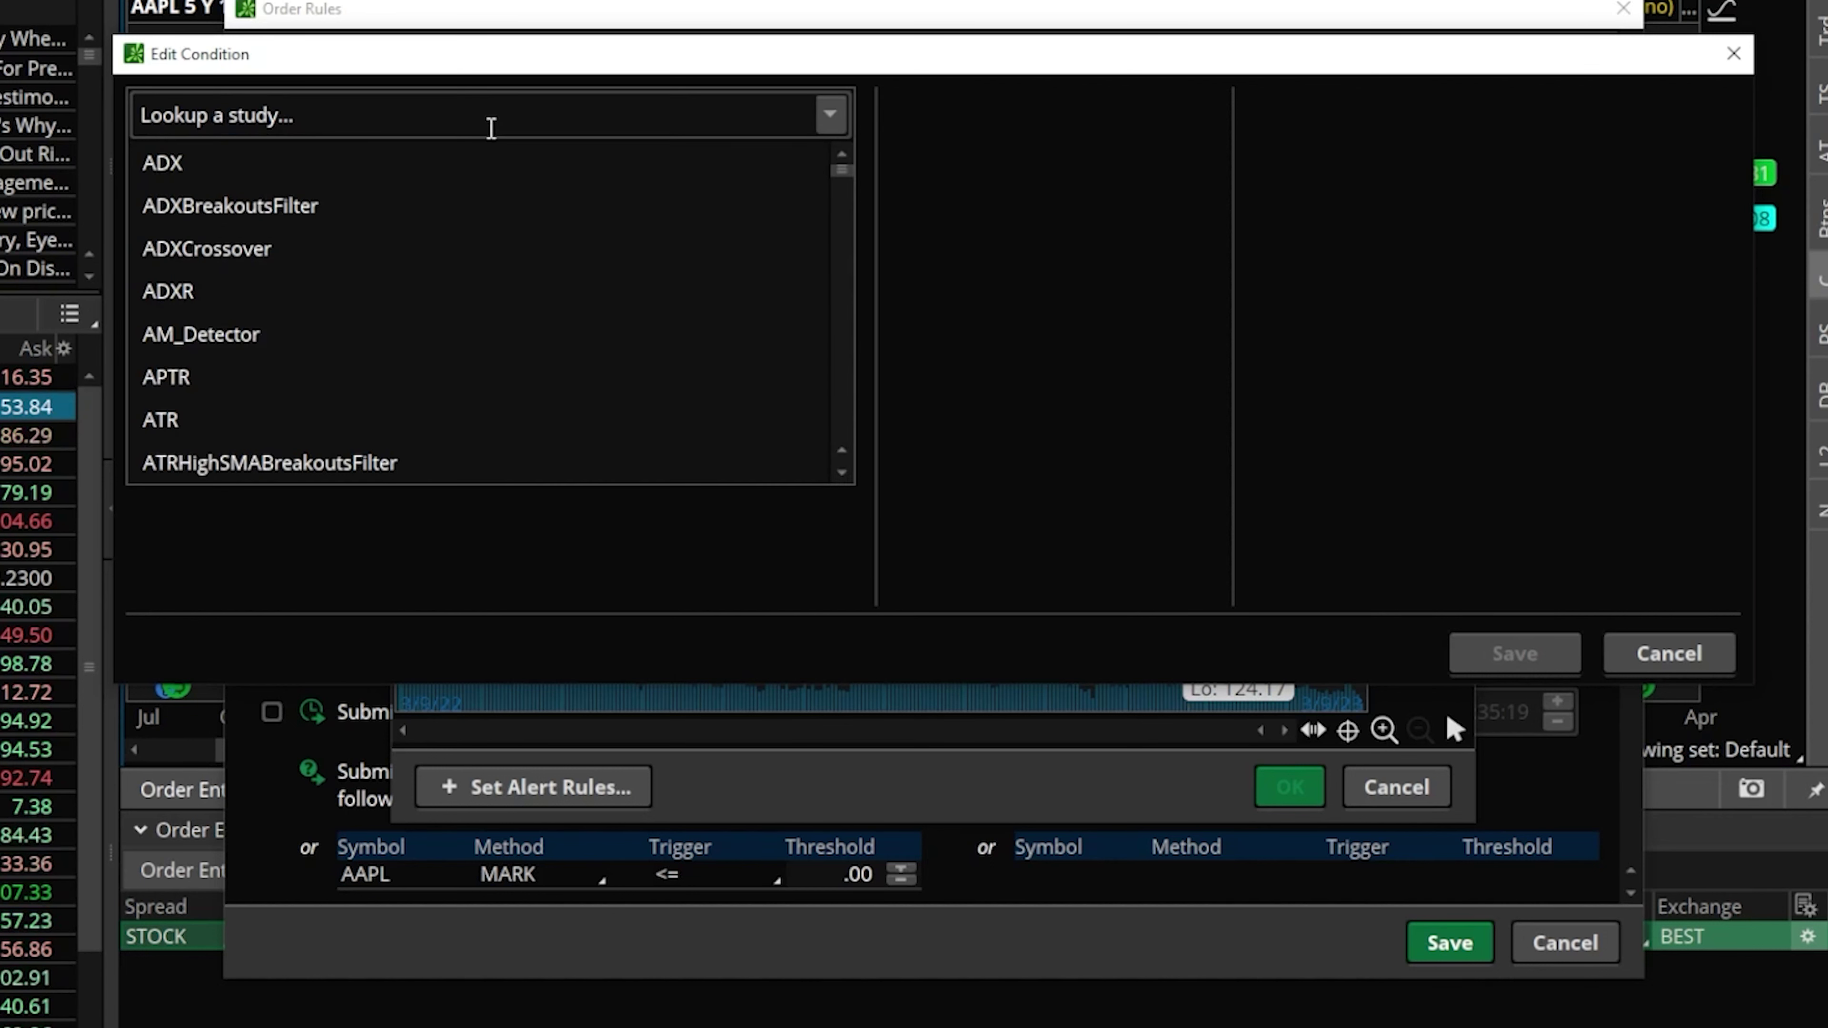
{"action": "left_click", "coordinate": [457, 115]}
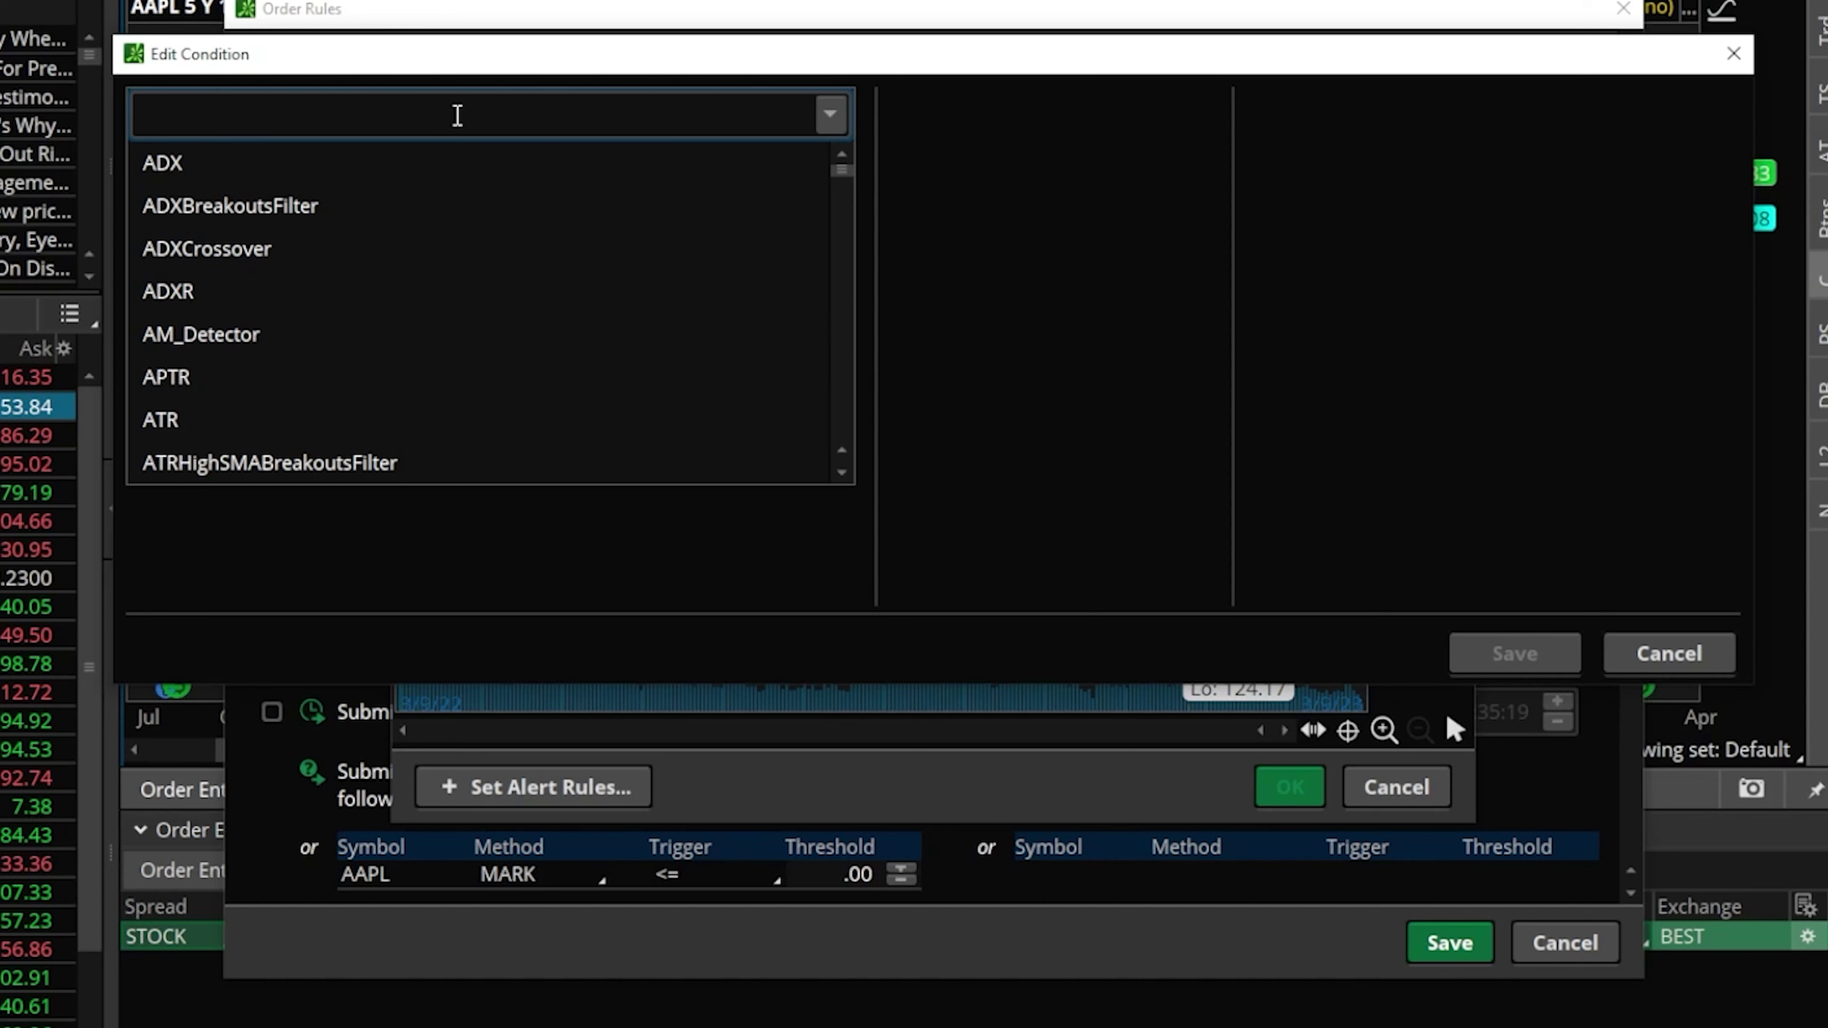
{"action": "type", "text": "simple"}
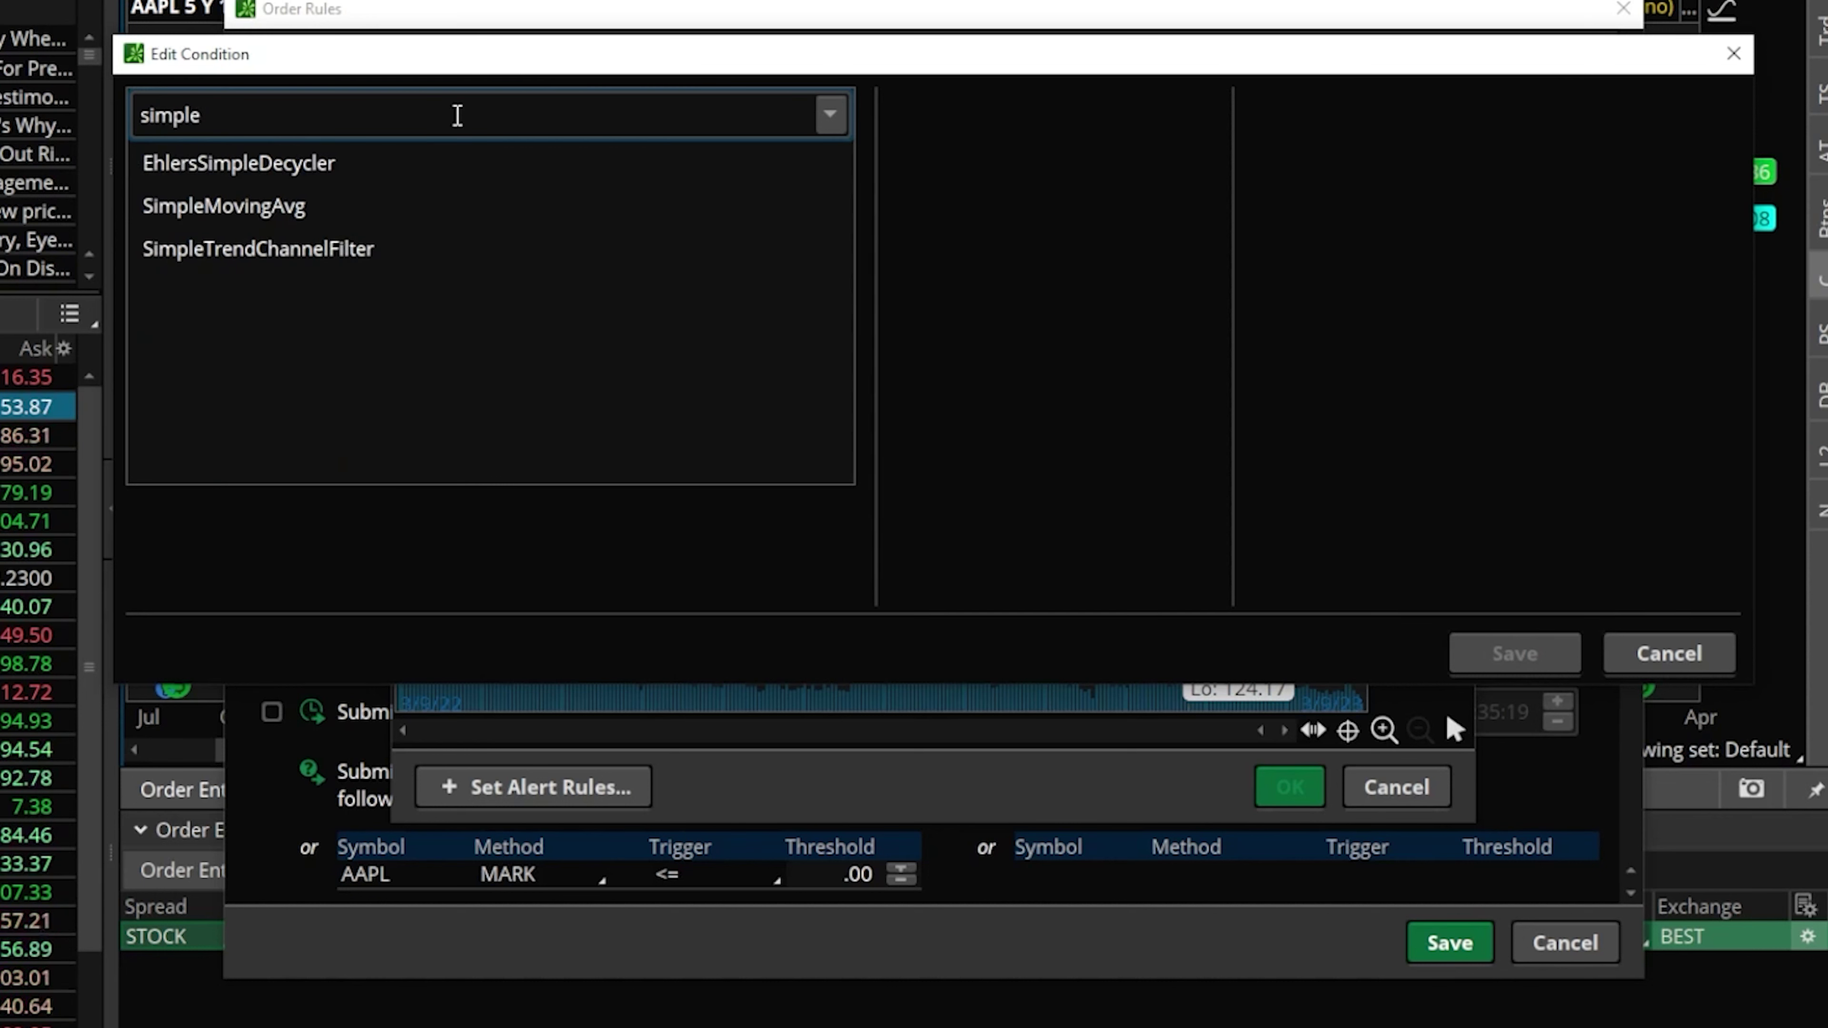
{"action": "left_click", "coordinate": [289, 213]}
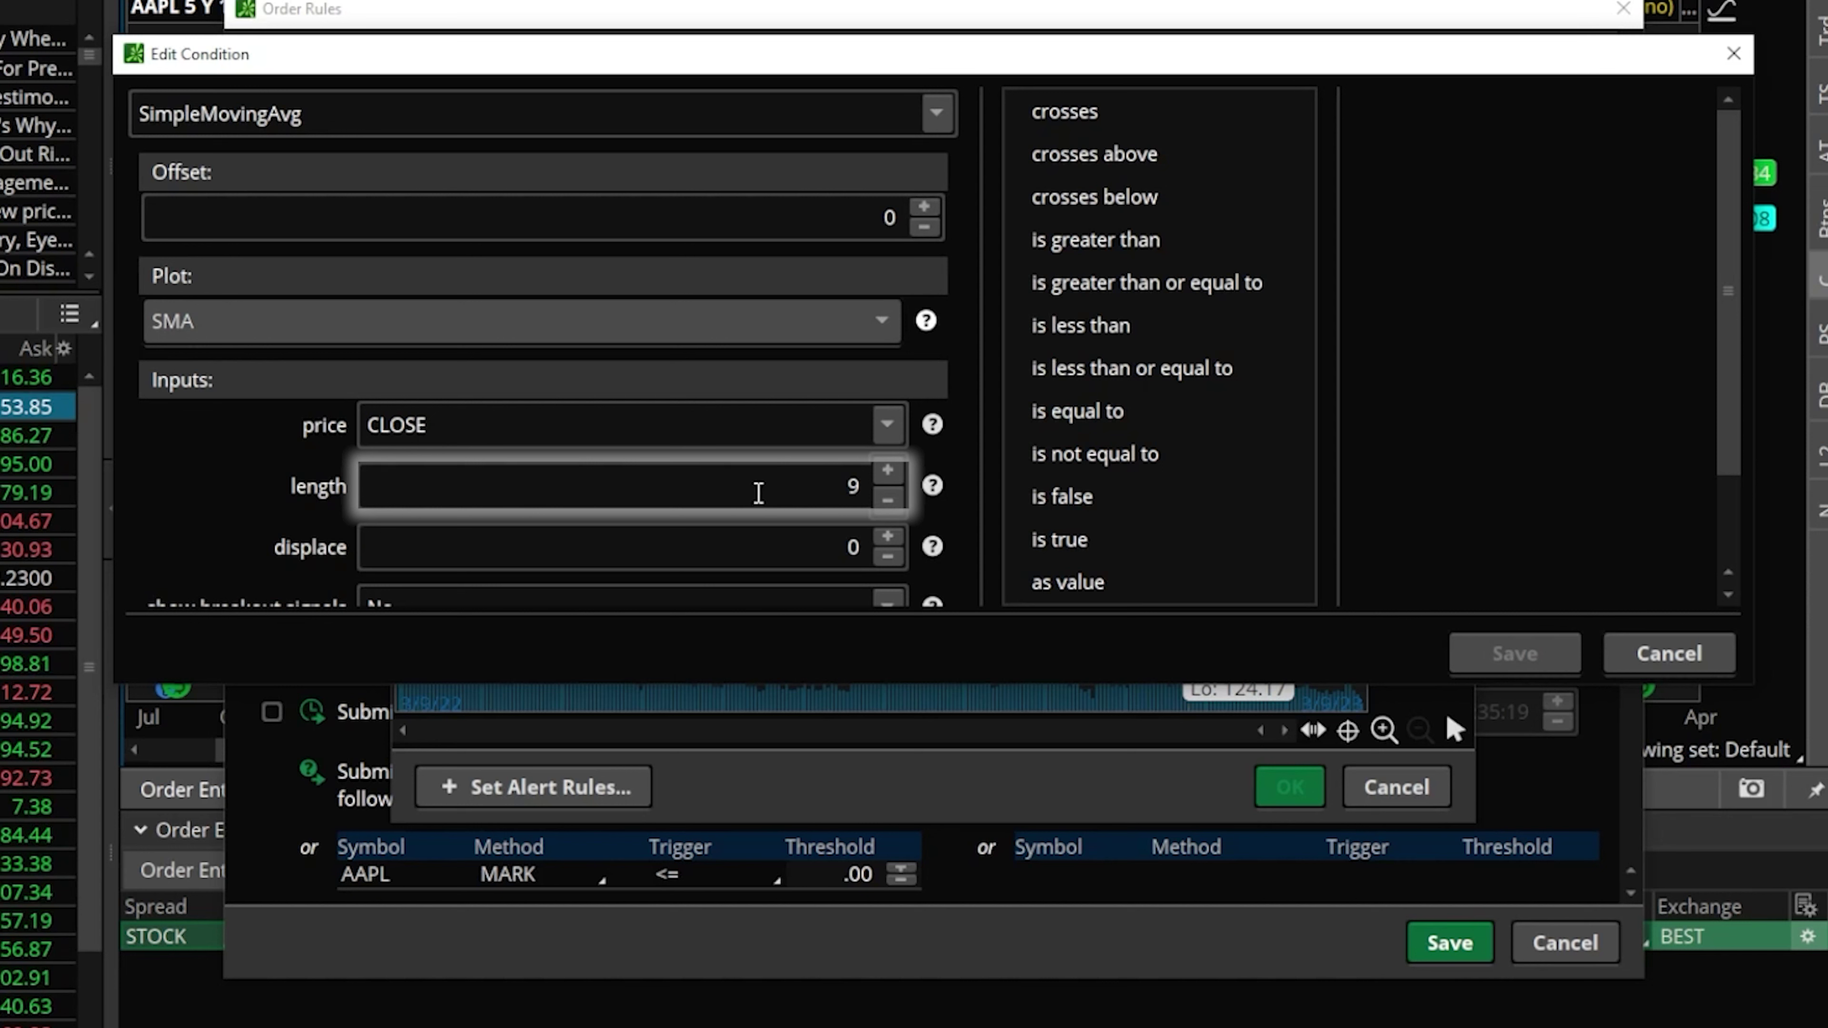
- Change the SimpleMovingAvg length from 9 to 50 and set it to 'crosses above'
{"action": "left_click", "coordinate": [758, 493]}
{"action": "double_click", "coordinate": [869, 484]}
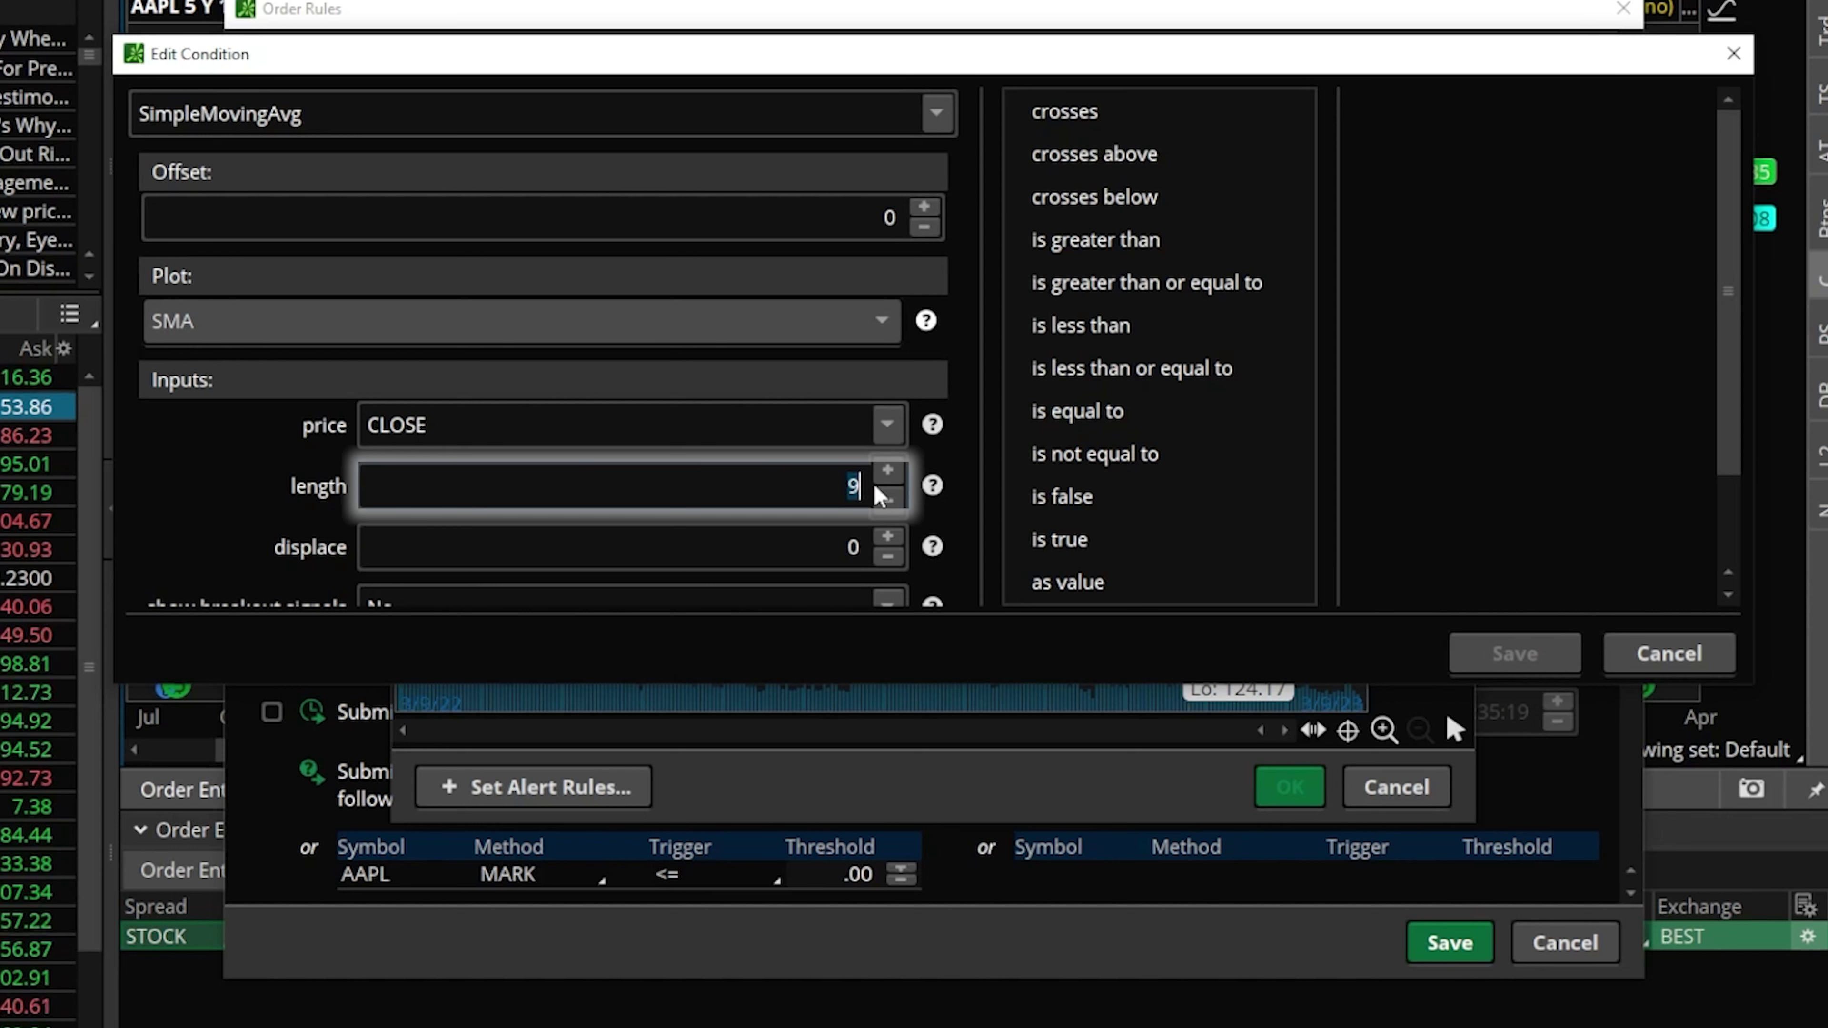
{"action": "type", "text": "50"}
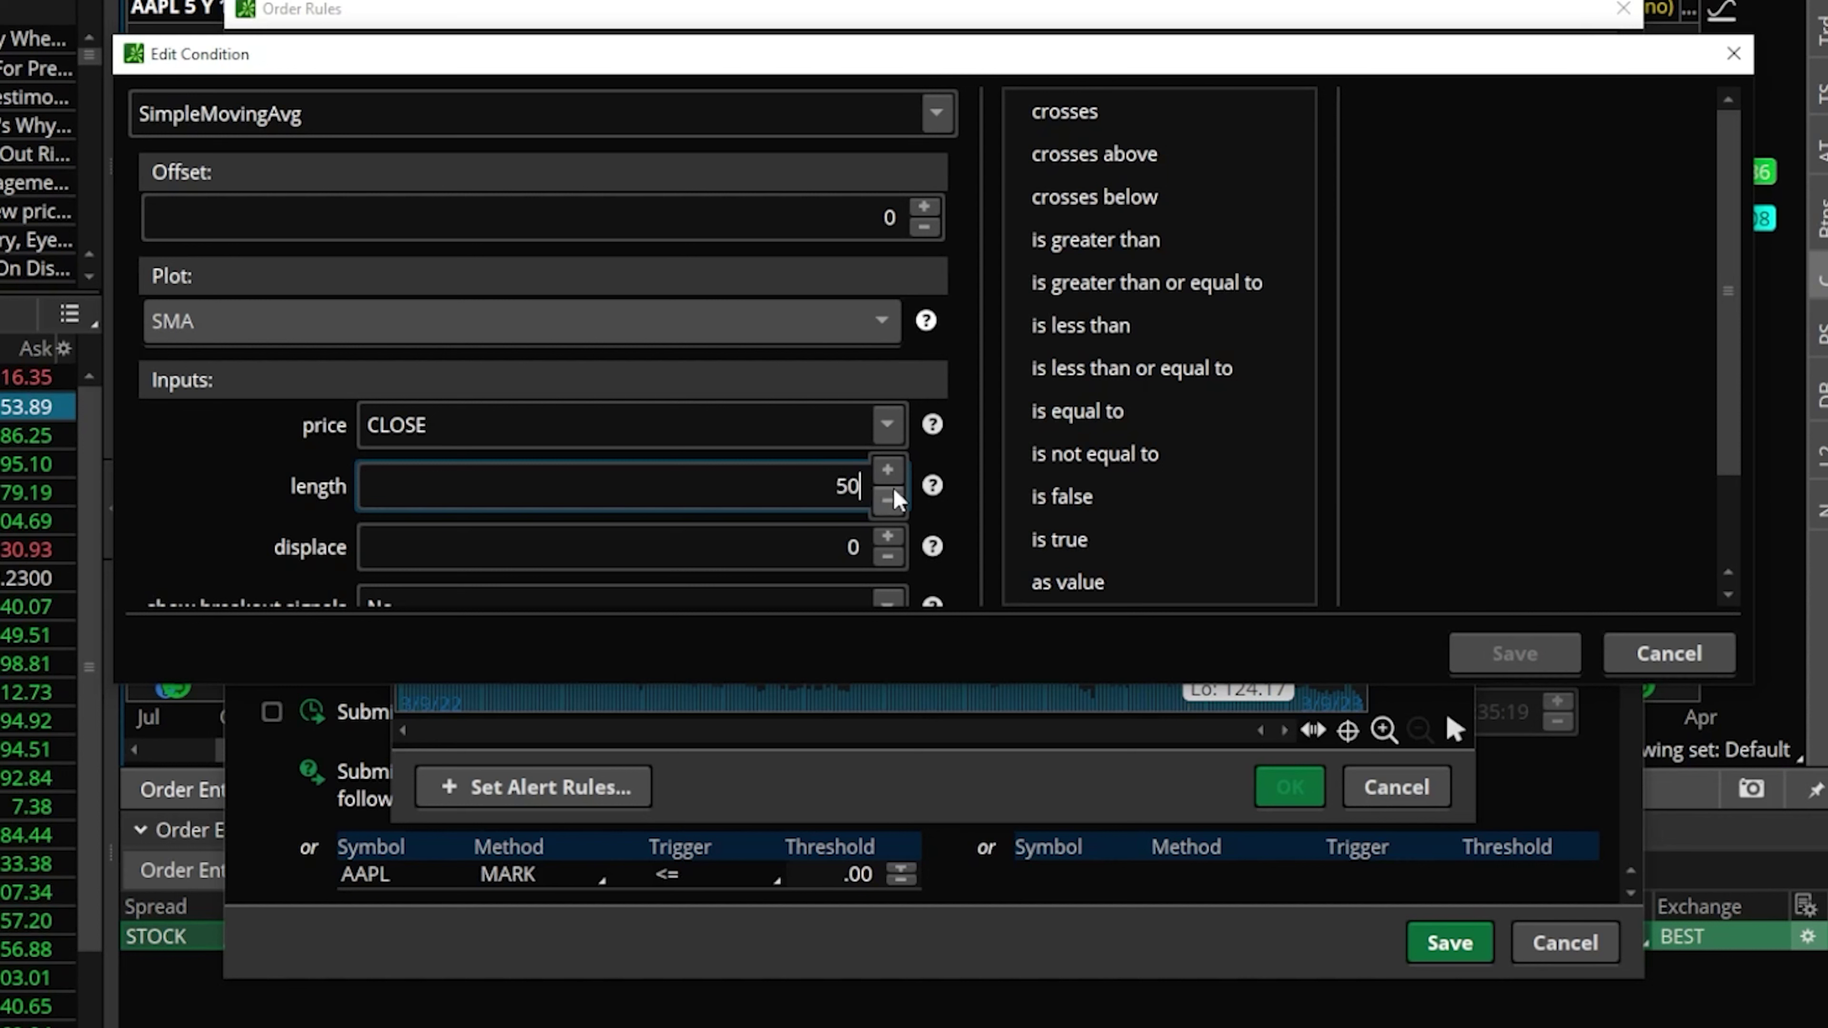
{"action": "left_click", "coordinate": [1129, 164]}
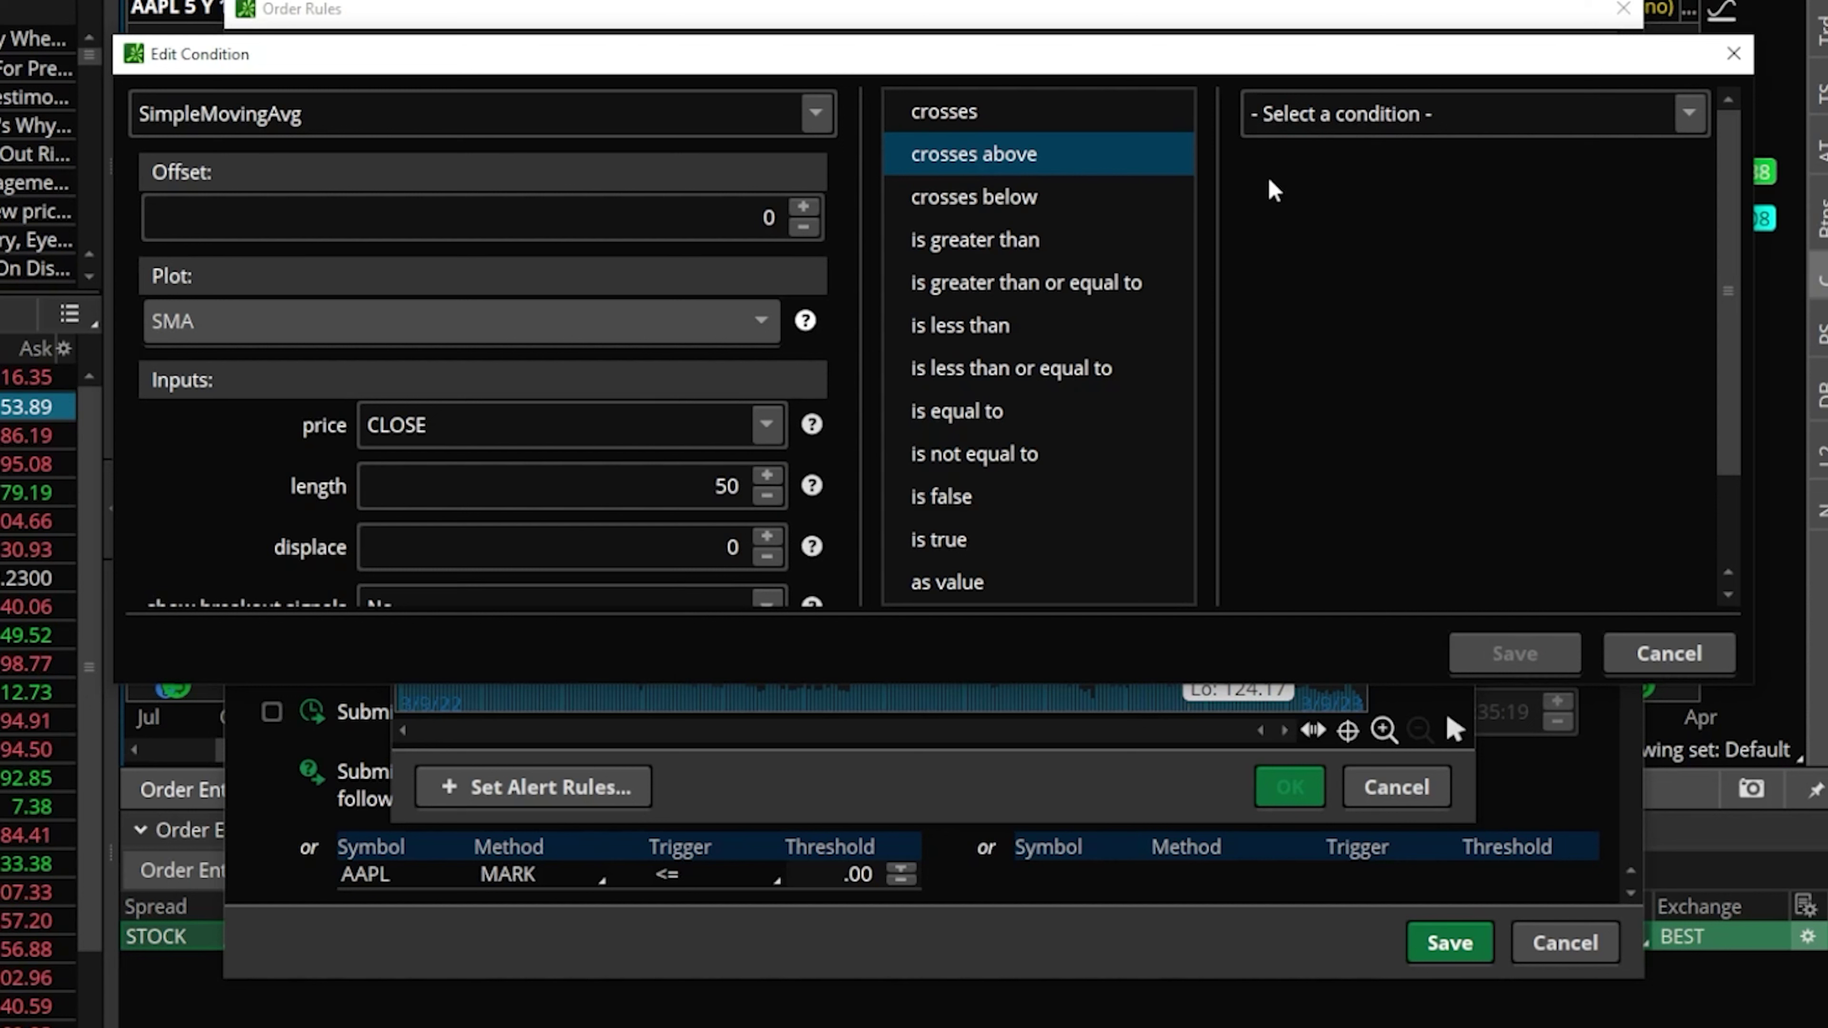
- Make the comparison a 200-length SimpleMovingAvg and save the 50-over-200 crossover condition
{"action": "left_click", "coordinate": [1692, 117]}
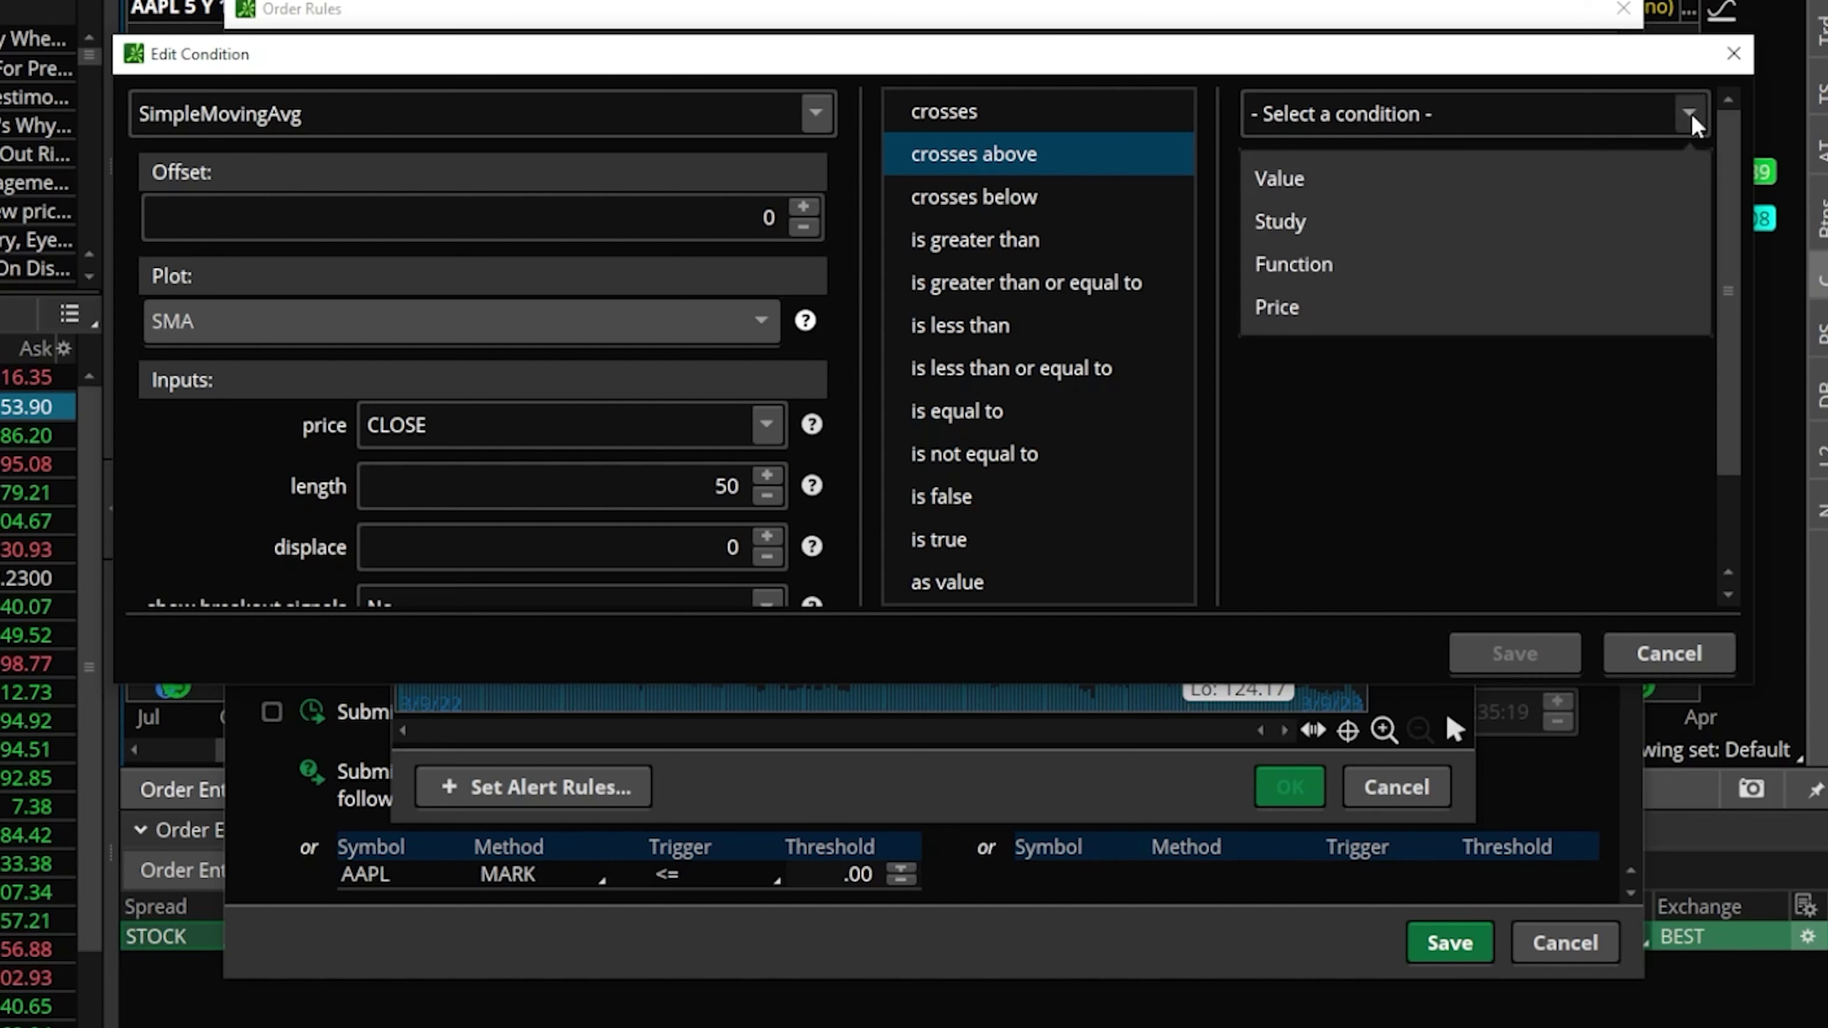
{"action": "left_click", "coordinate": [1465, 225]}
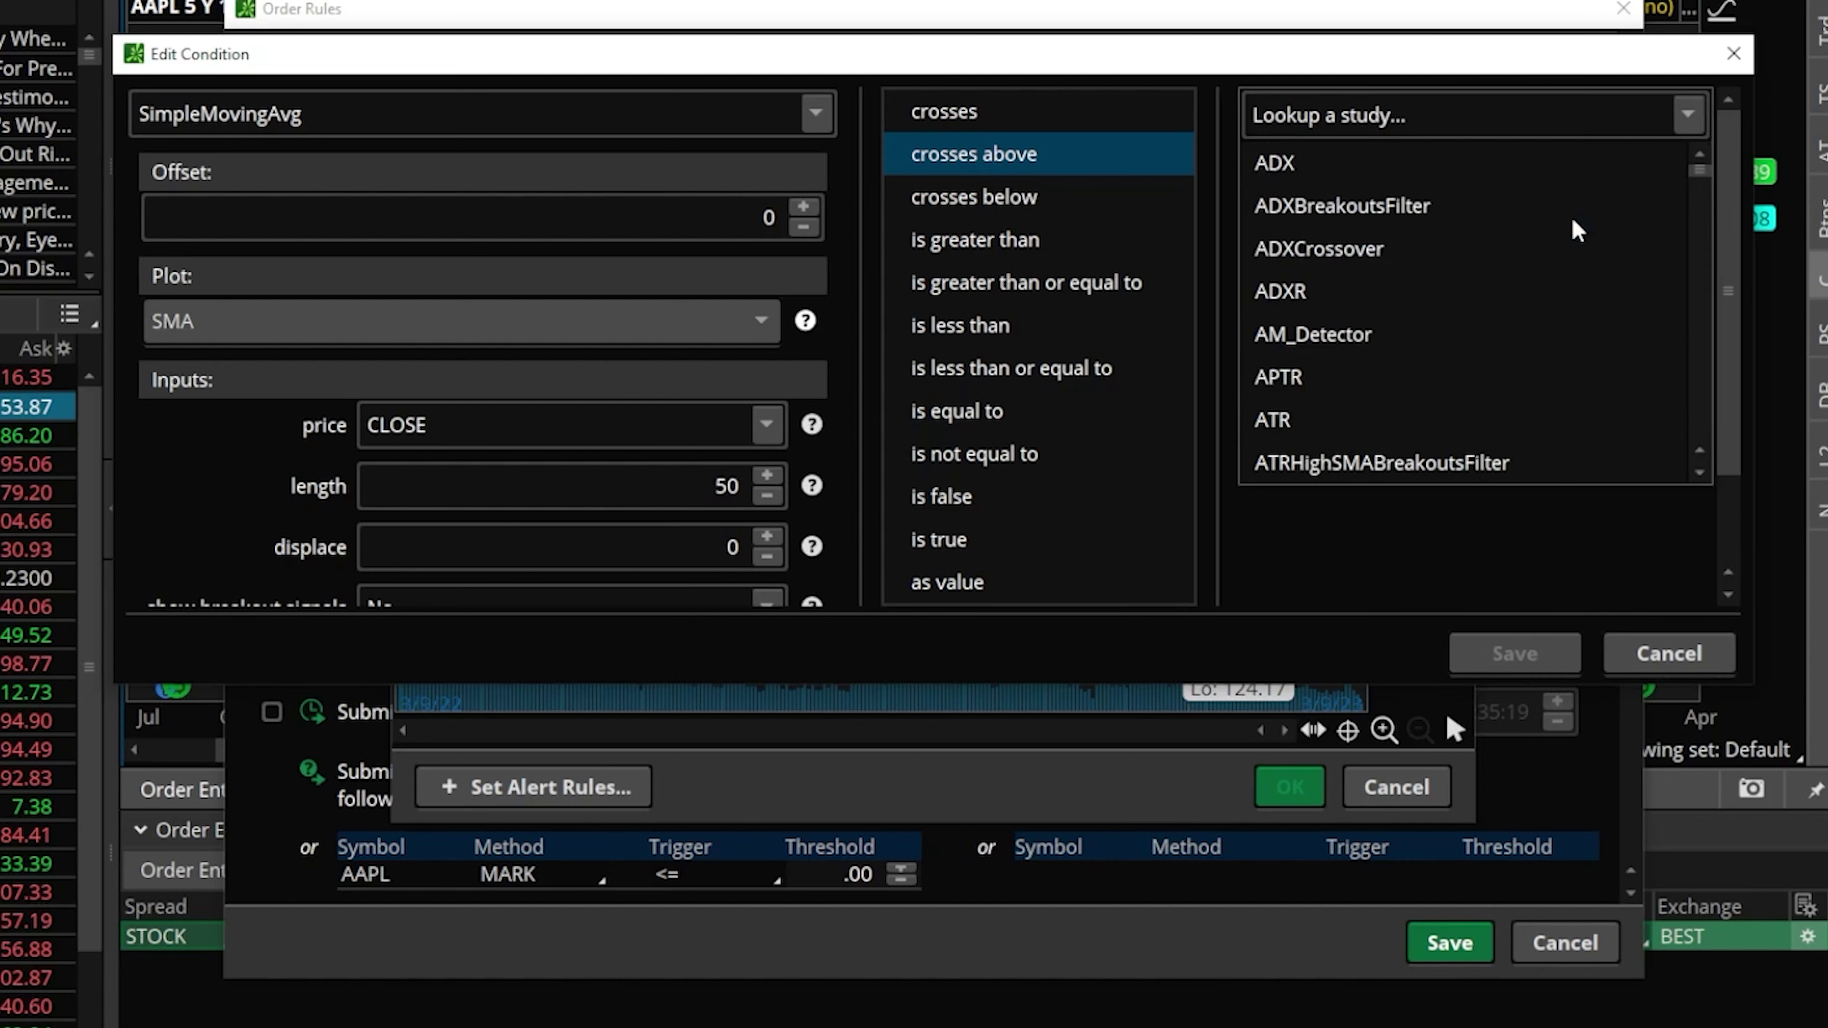
{"action": "left_click", "coordinate": [1519, 105]}
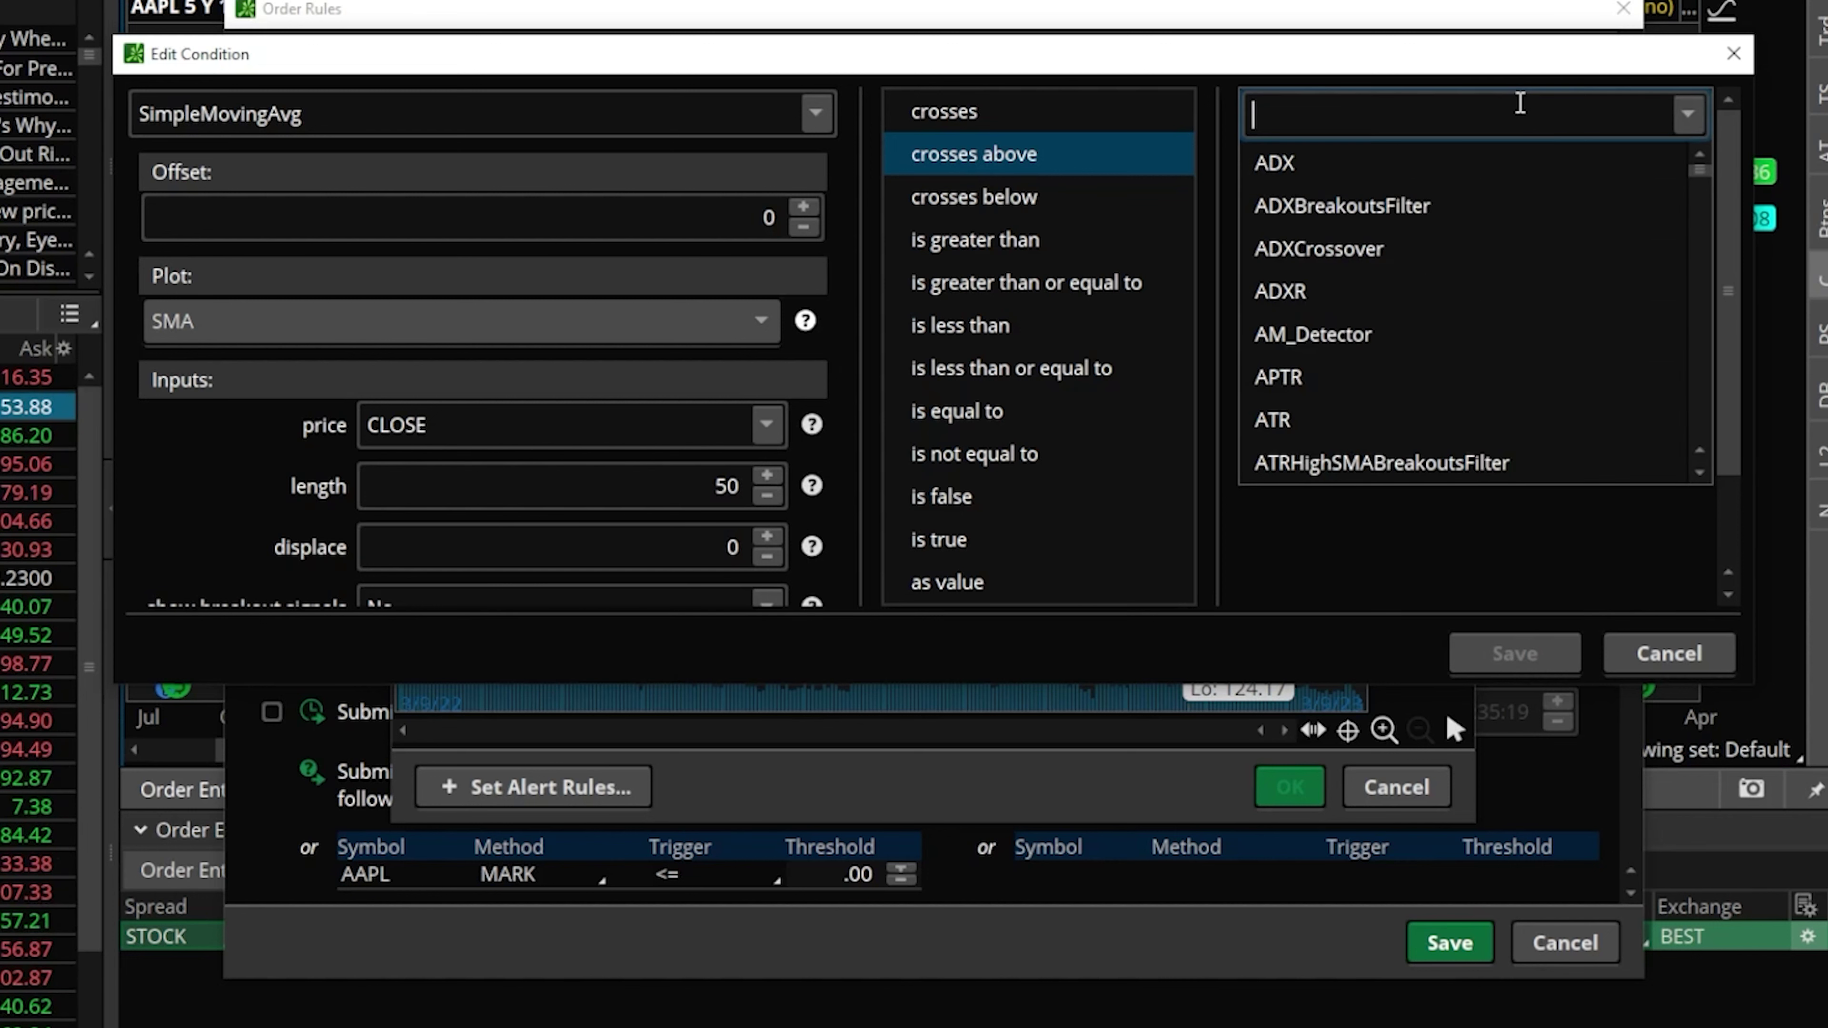
{"action": "type", "text": "simple"}
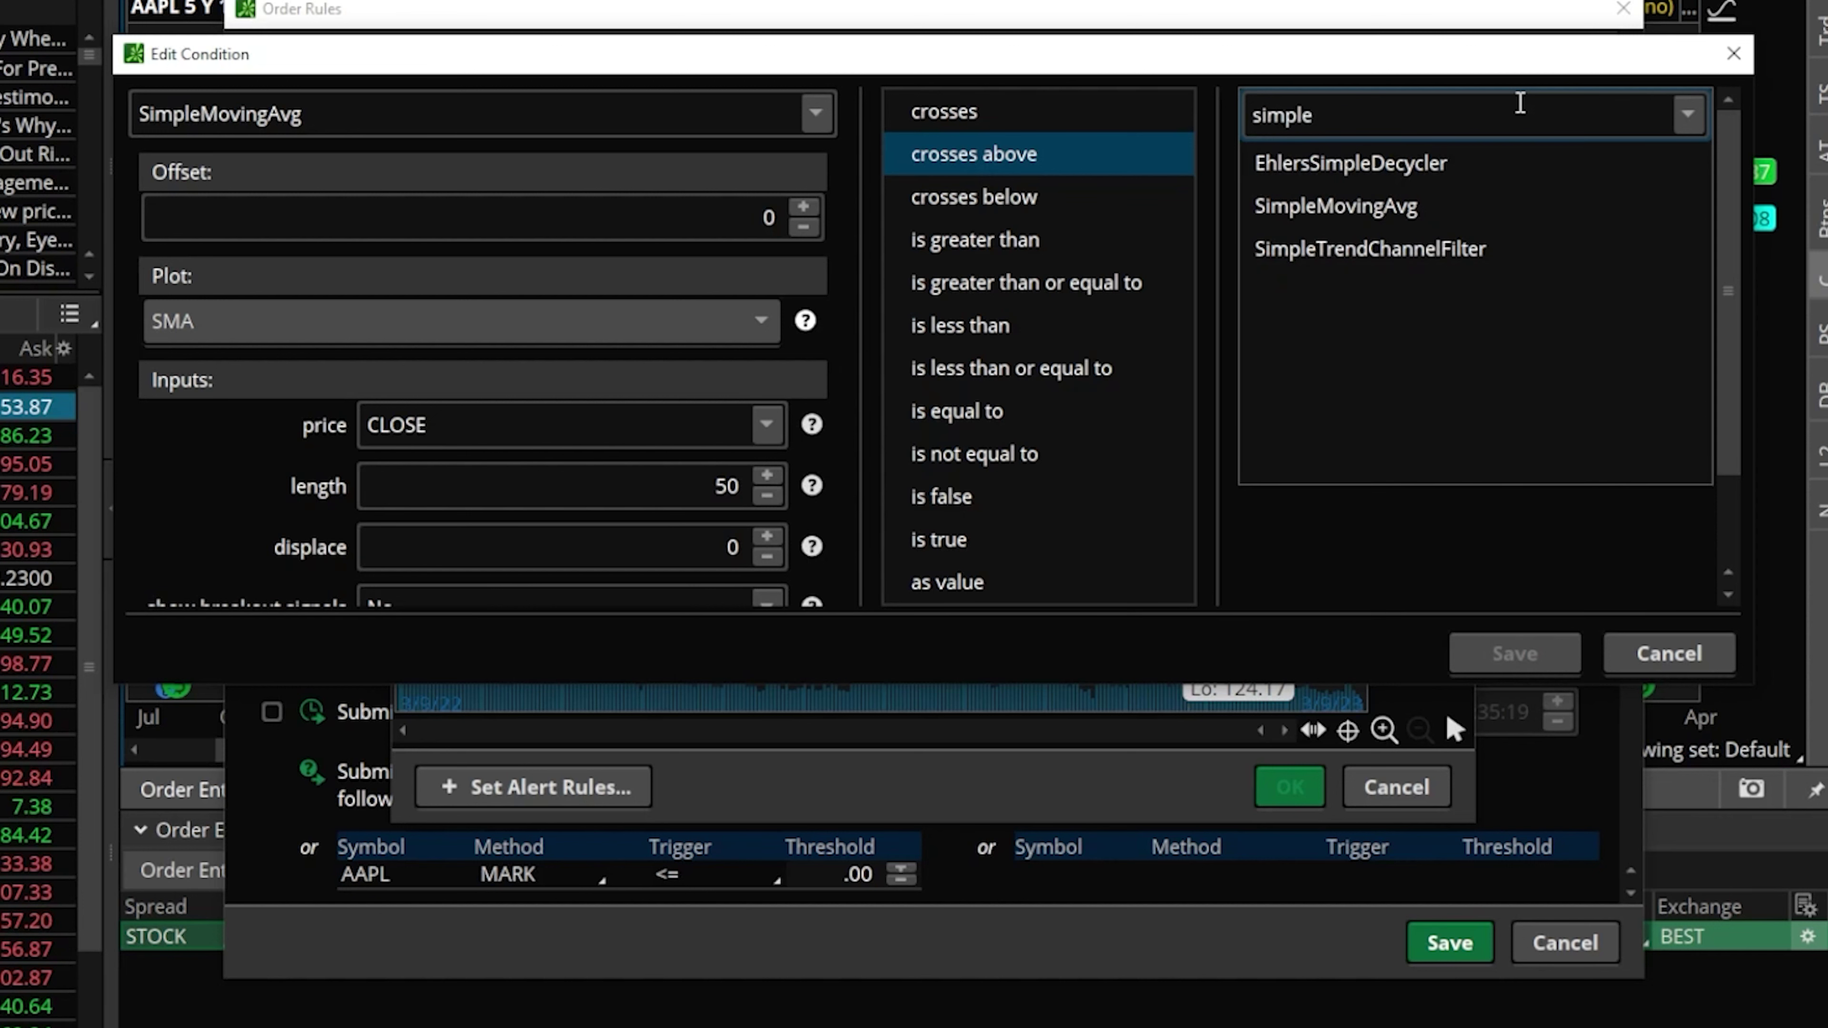
{"action": "left_click", "coordinate": [1474, 210]}
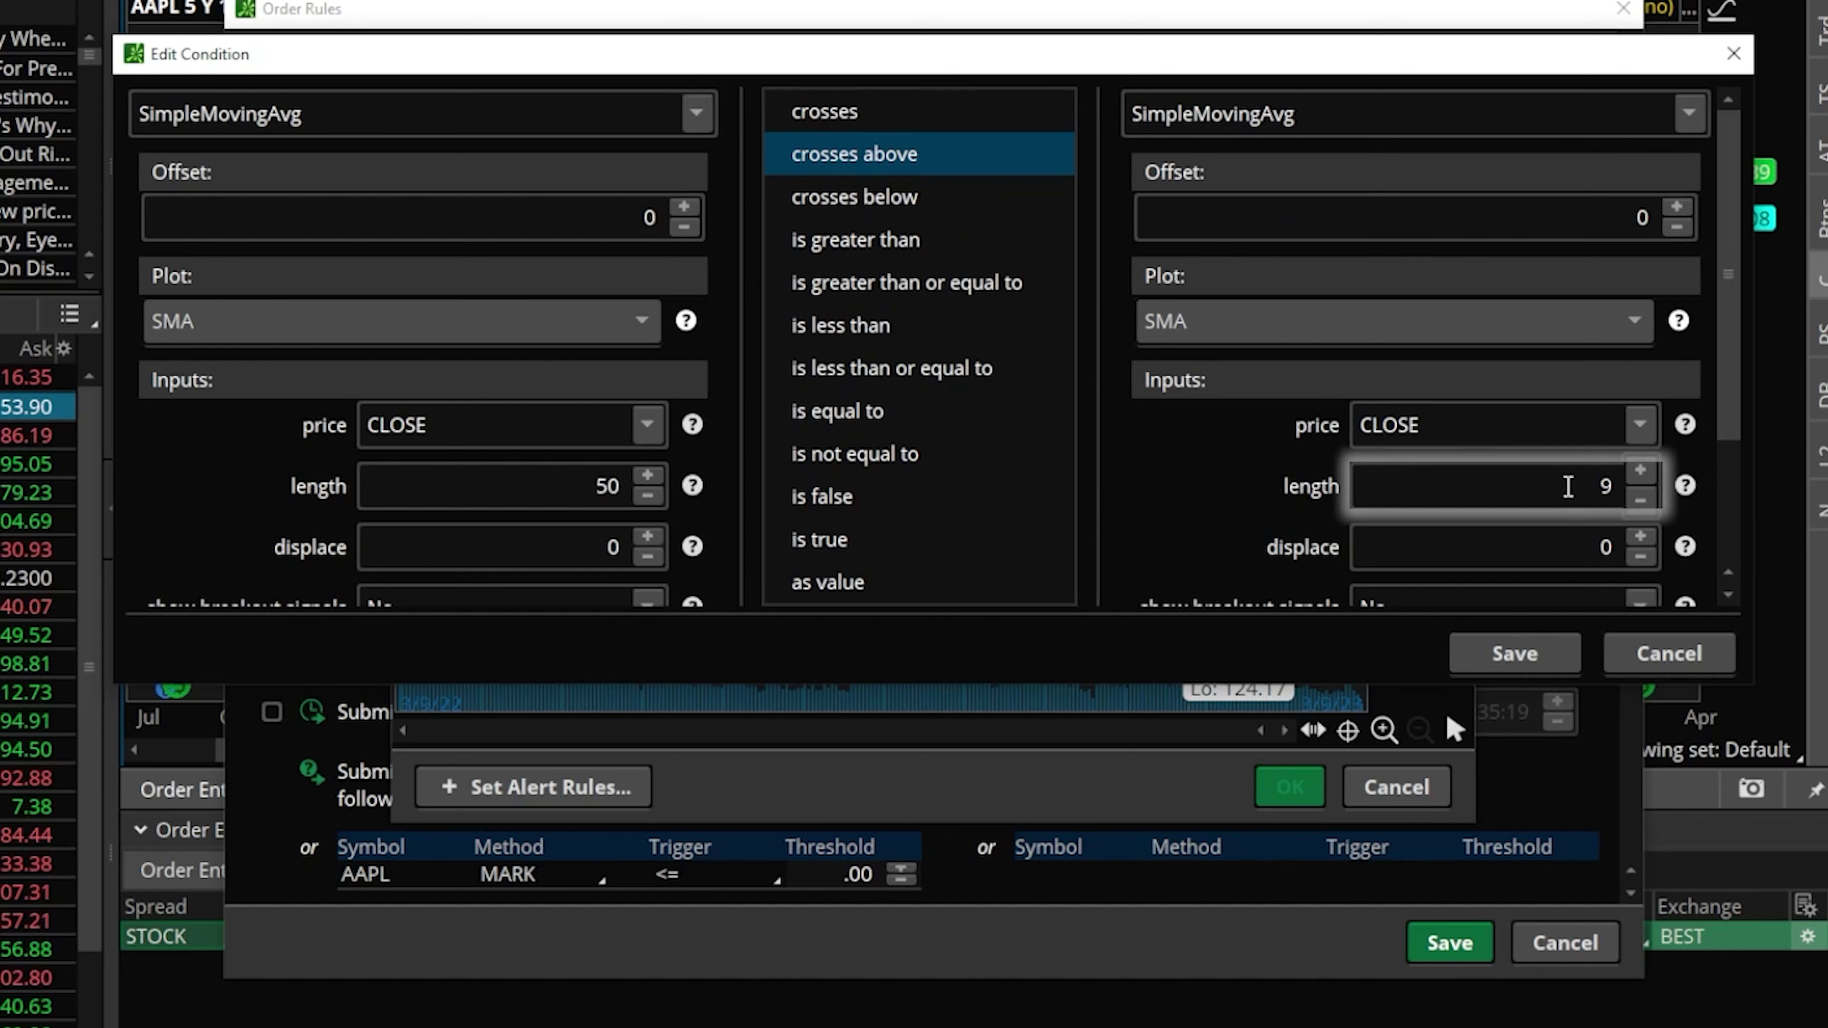
{"action": "double_click", "coordinate": [1610, 487]}
{"action": "type", "text": "200"}
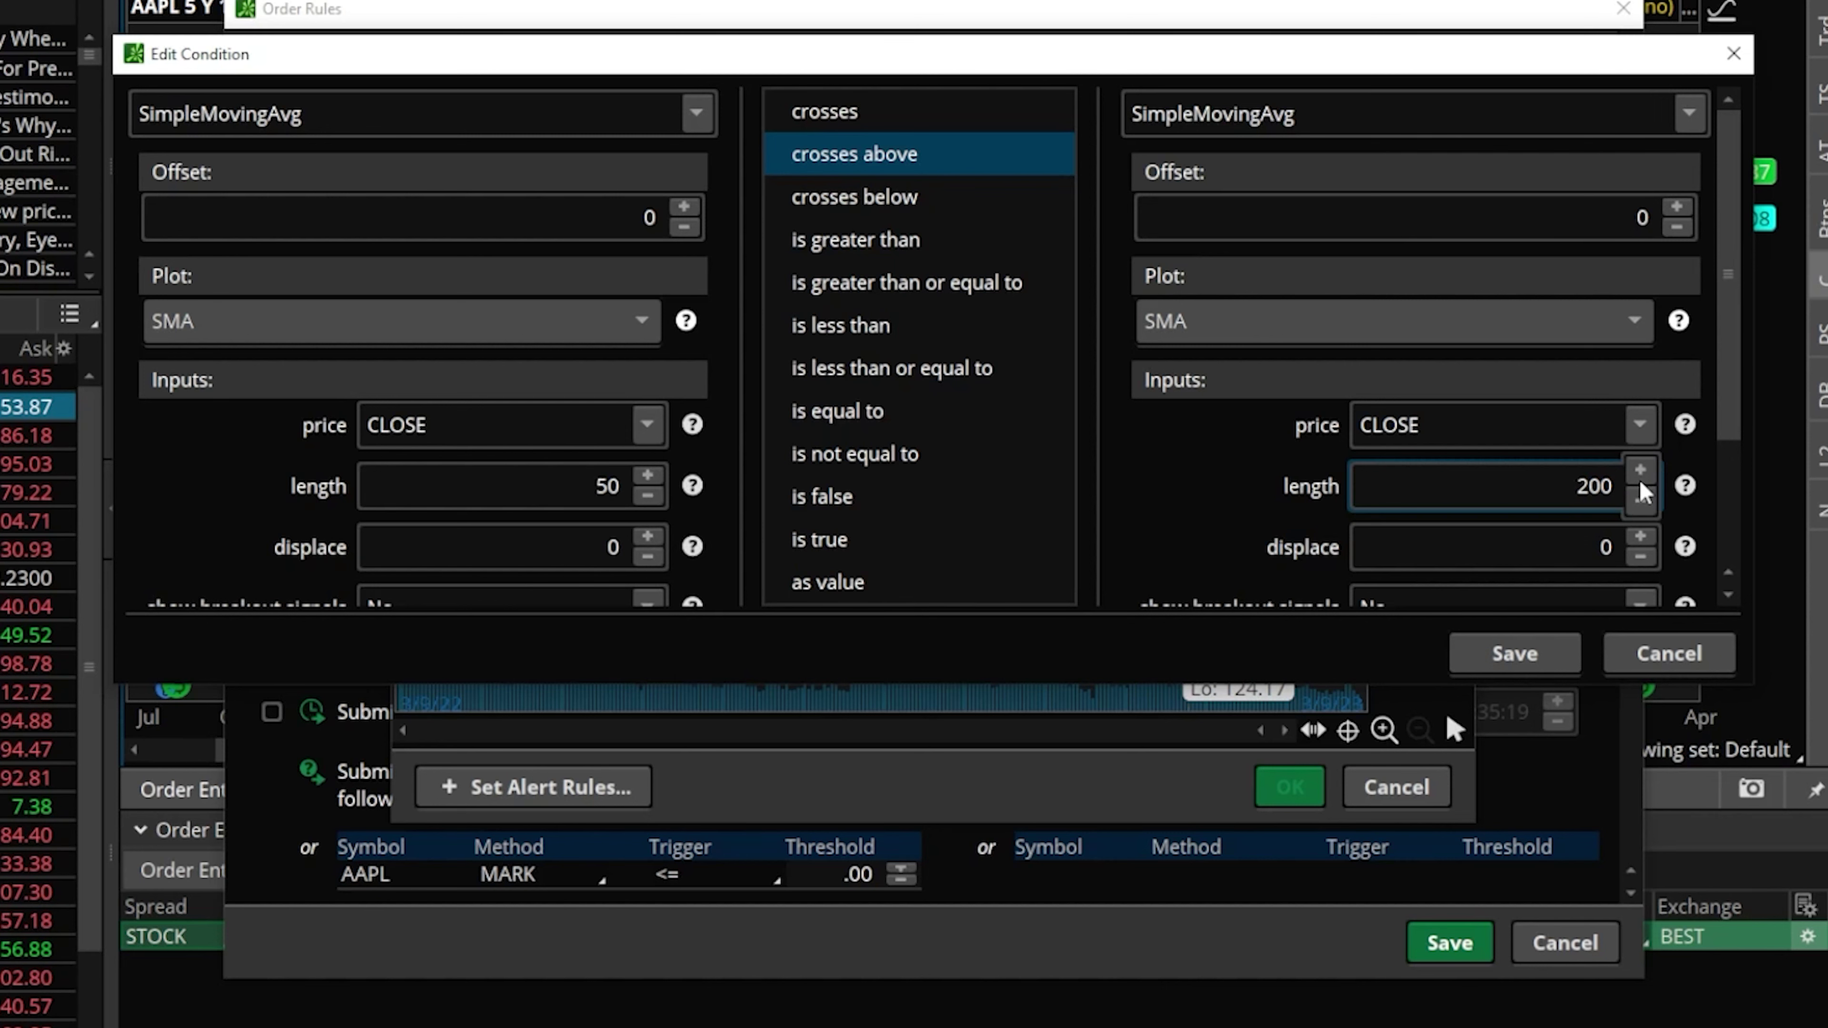
{"action": "left_click", "coordinate": [1537, 660]}
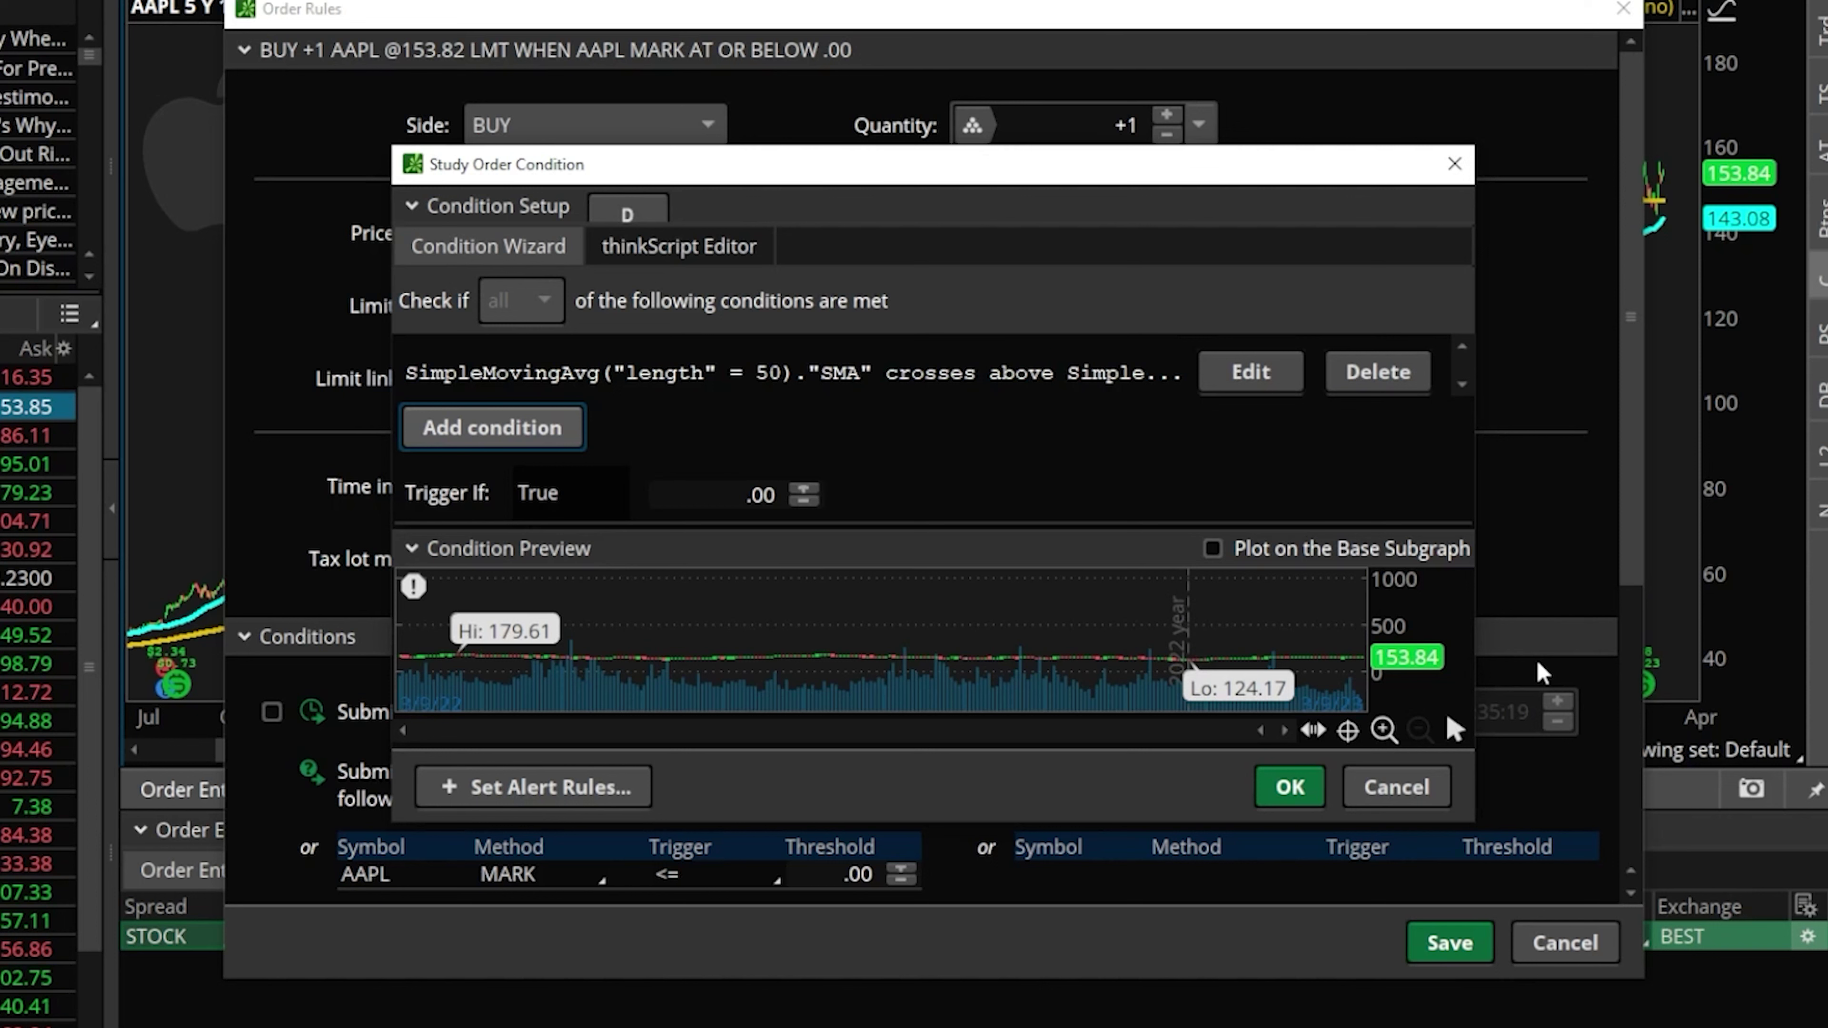
- Keep daily (D) aggregation and apply the SMA crossover study as the submit condition
{"action": "left_click", "coordinate": [534, 431]}
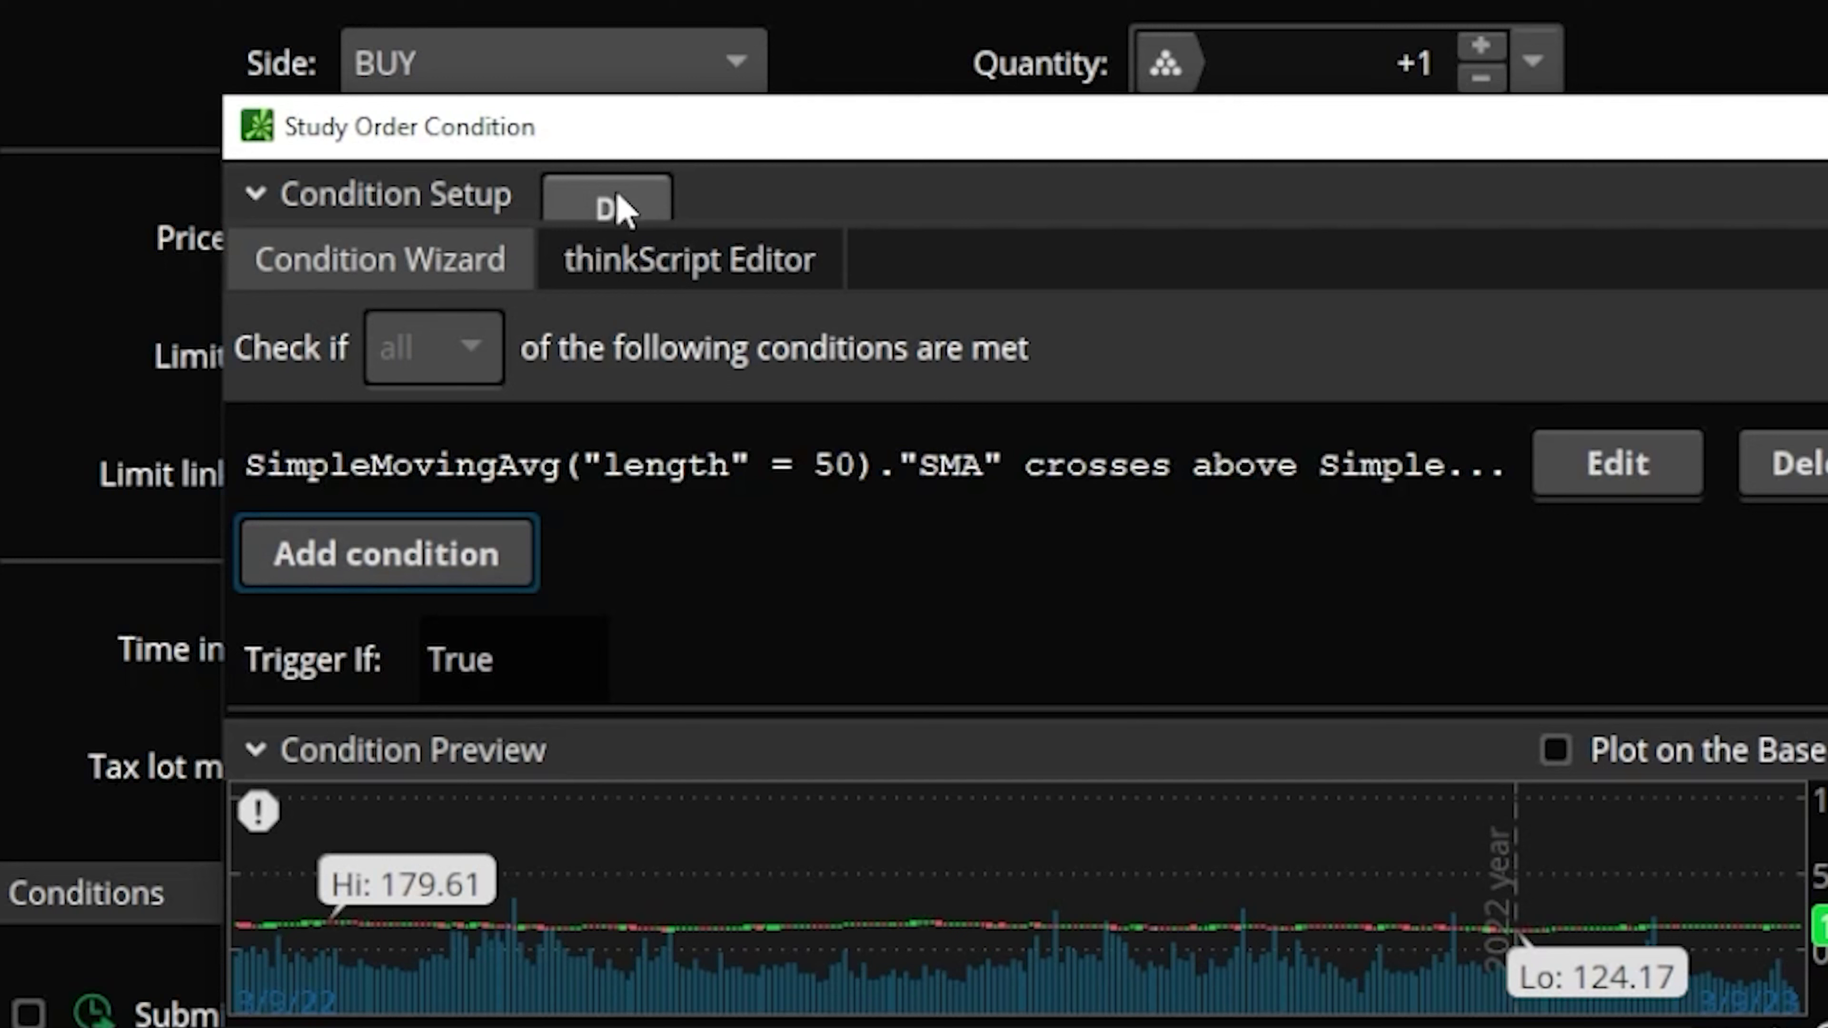
{"action": "left_click", "coordinate": [651, 209]}
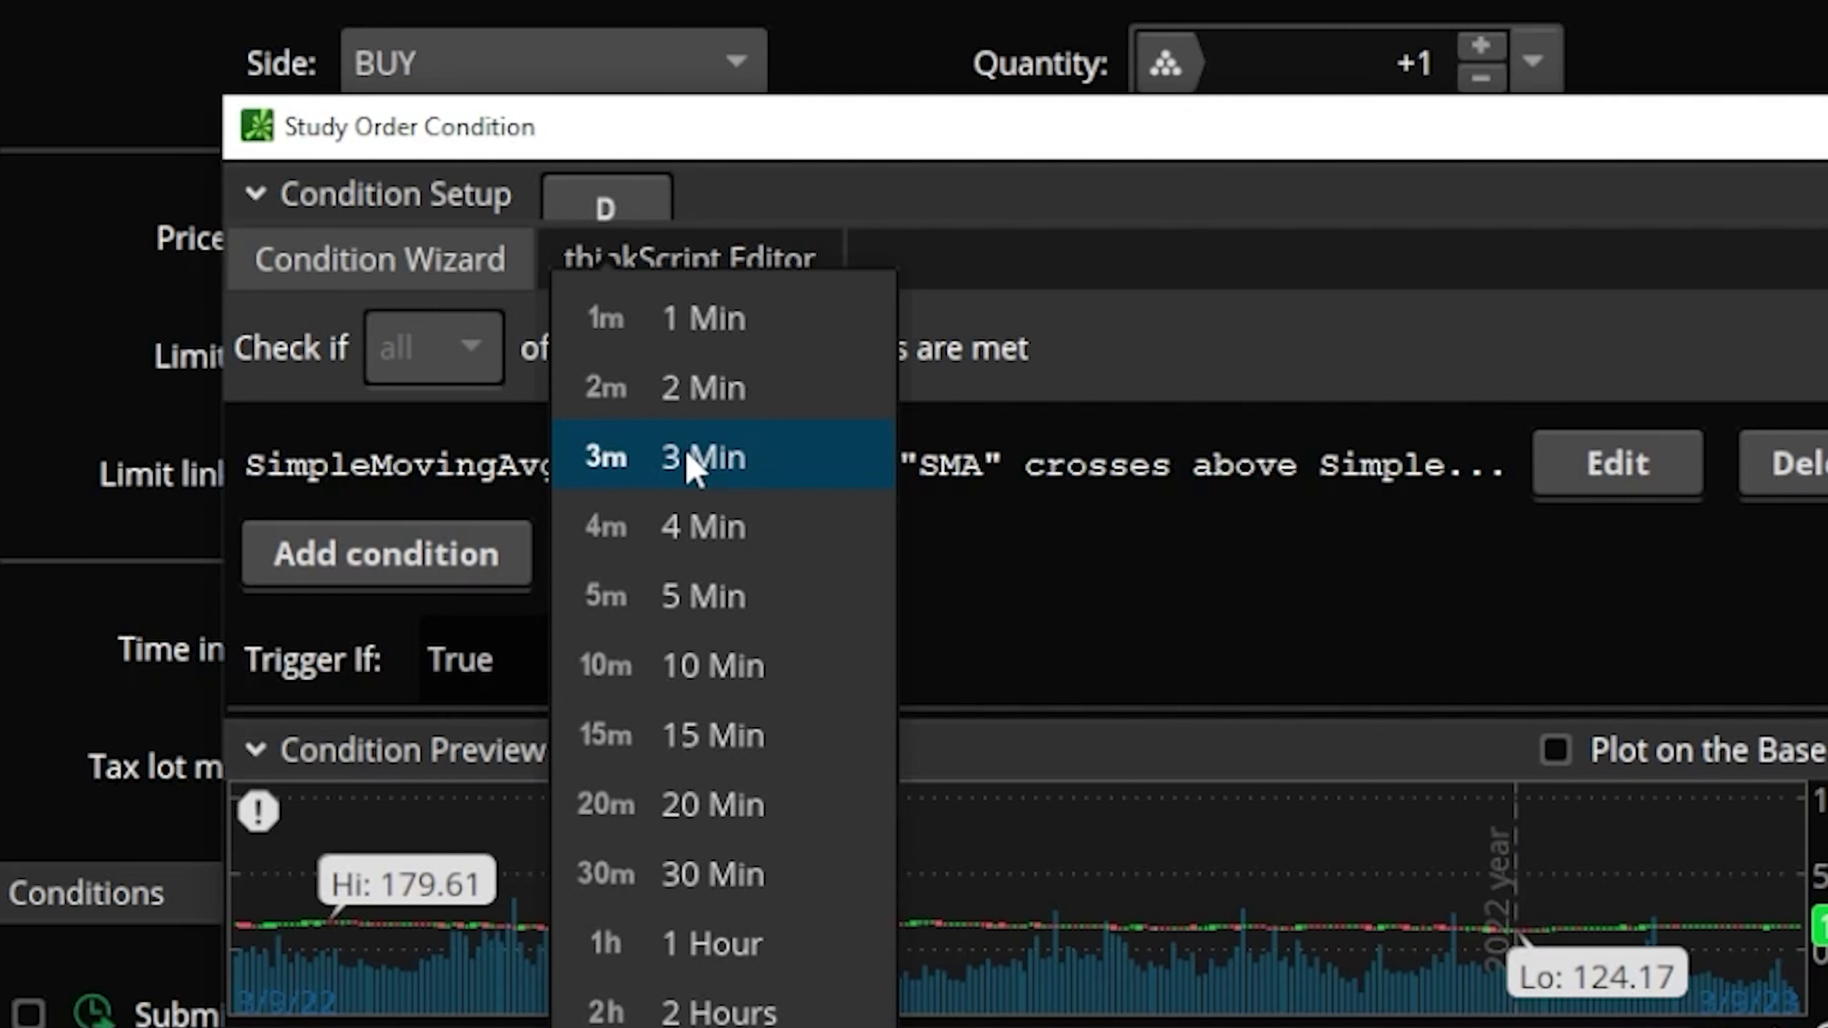
{"action": "left_click", "coordinate": [1129, 353]}
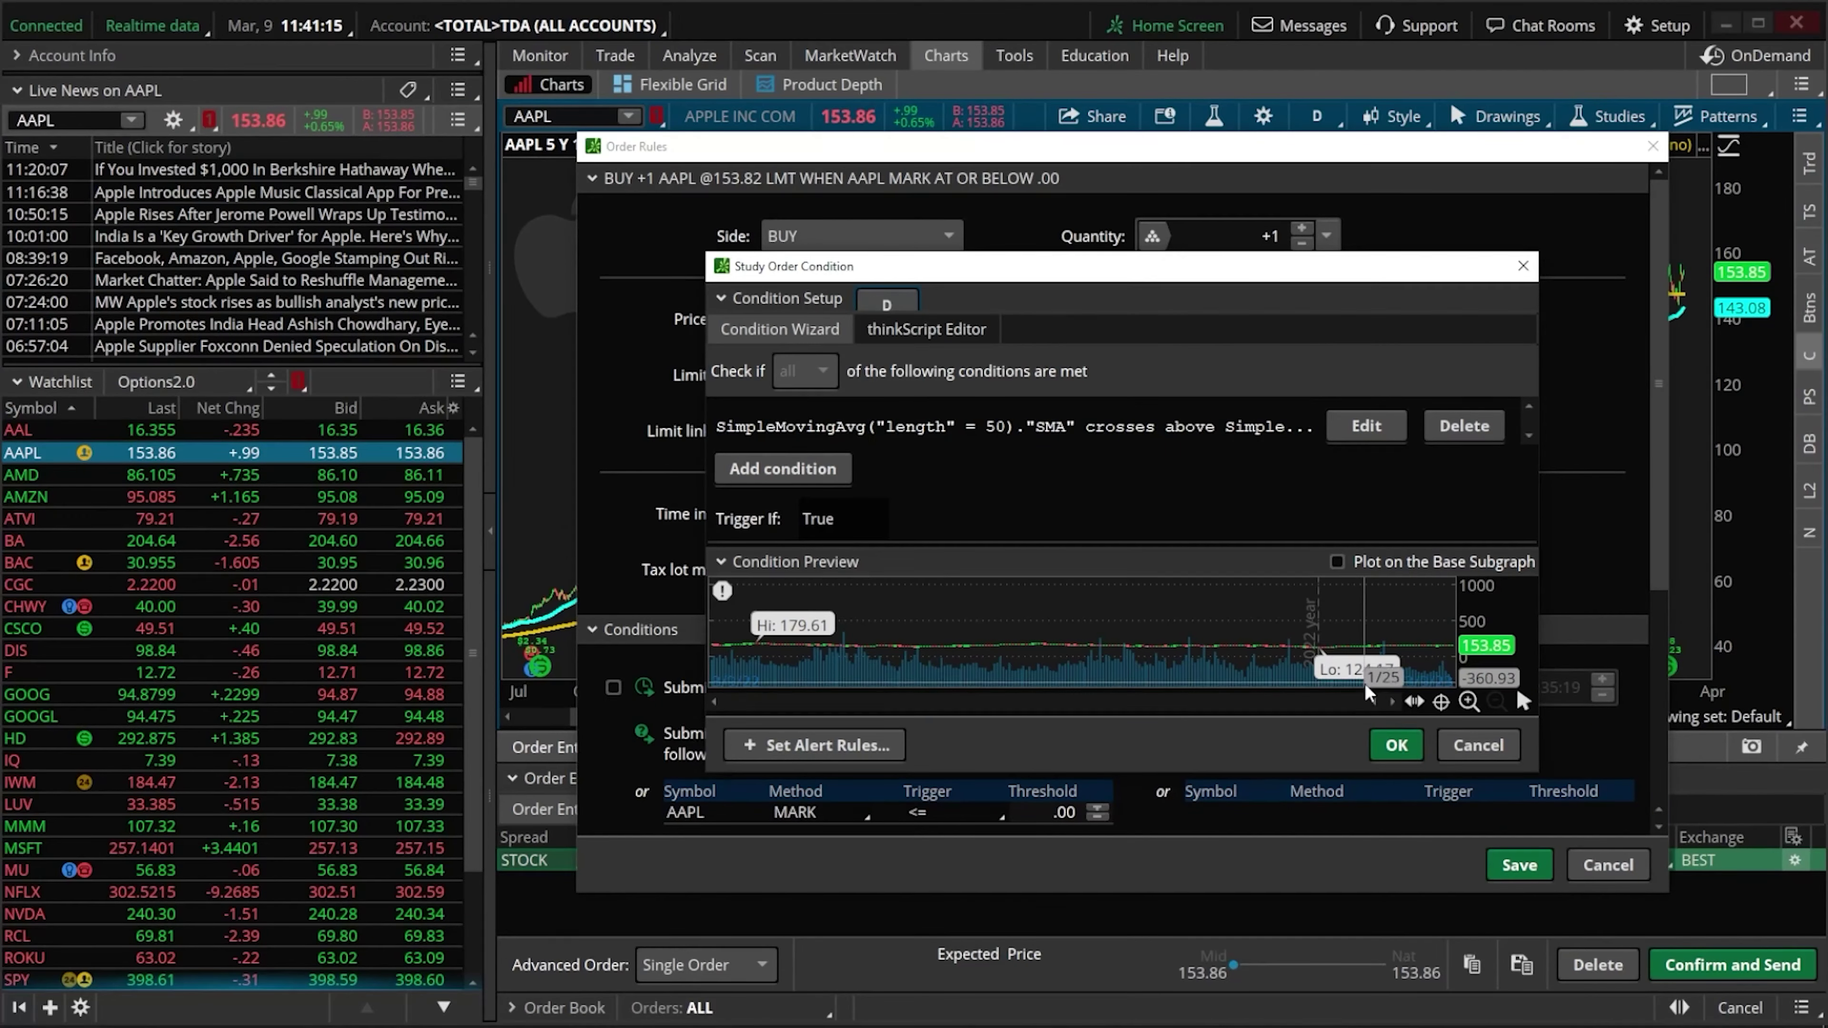
{"action": "left_click", "coordinate": [1391, 765]}
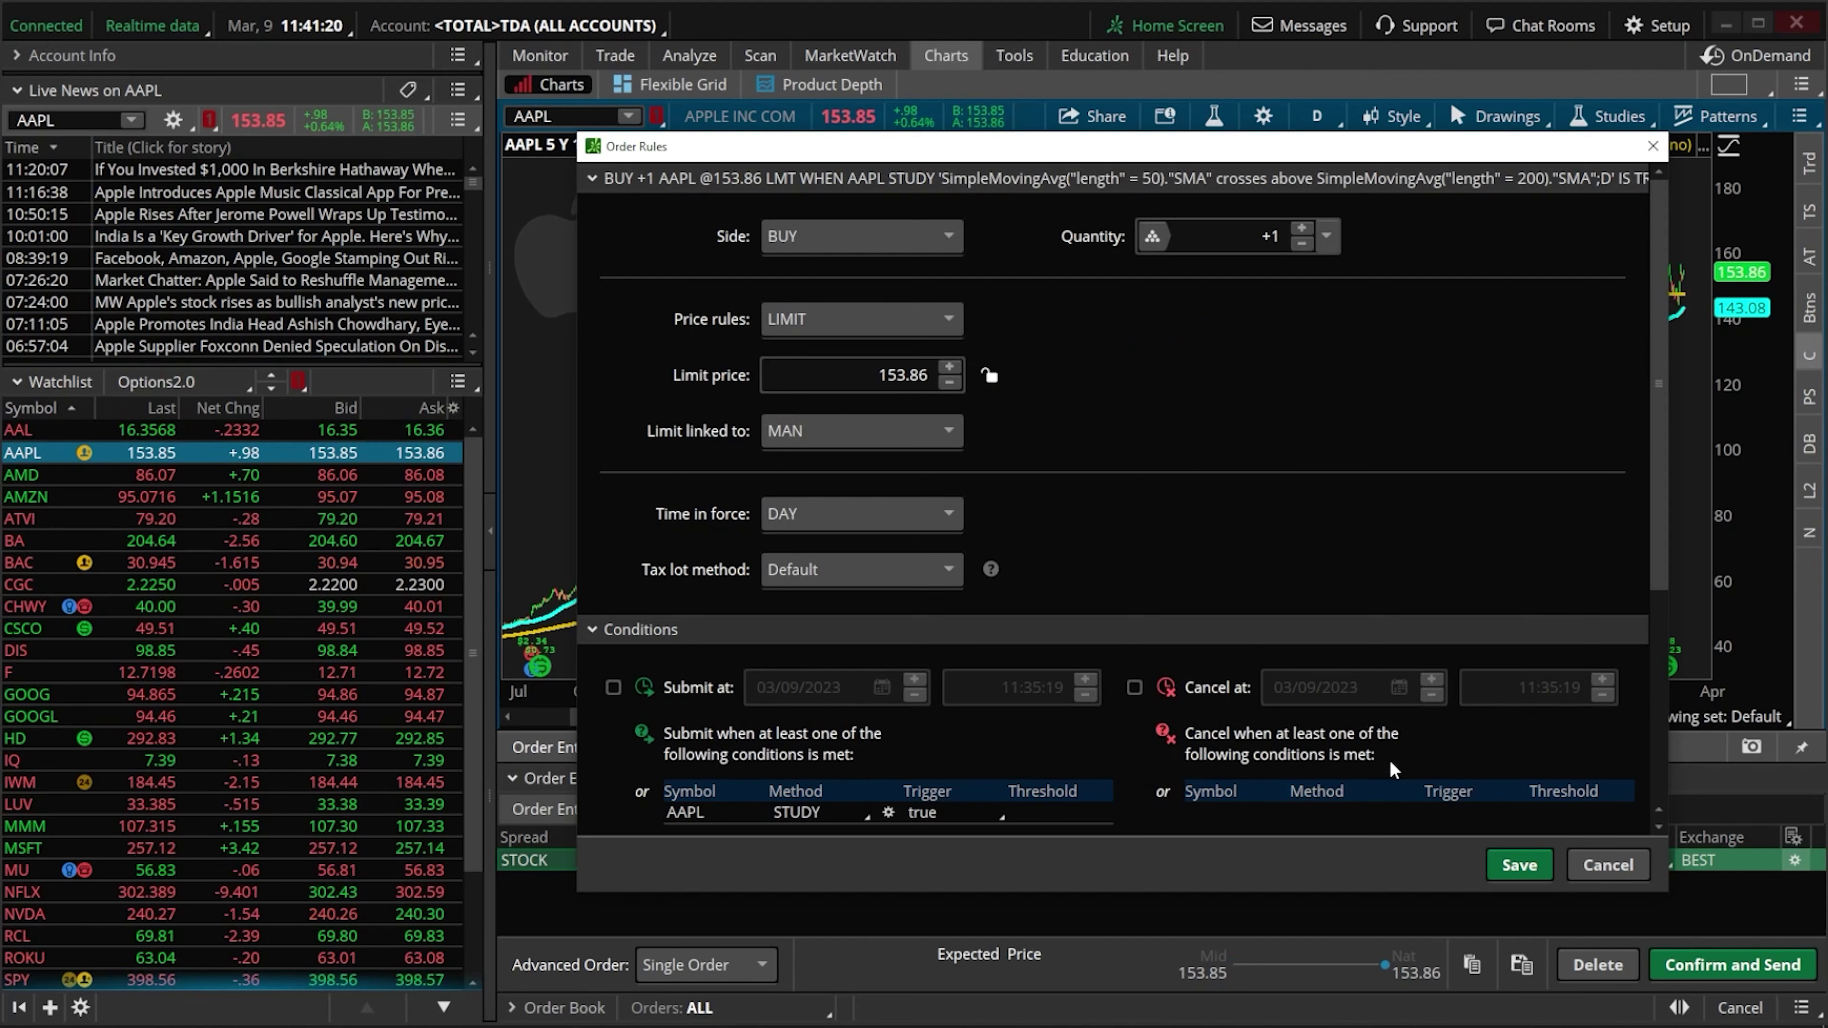
- Change the AAPL buy's price rule from LIMIT to MARKET
{"action": "left_click", "coordinate": [928, 812]}
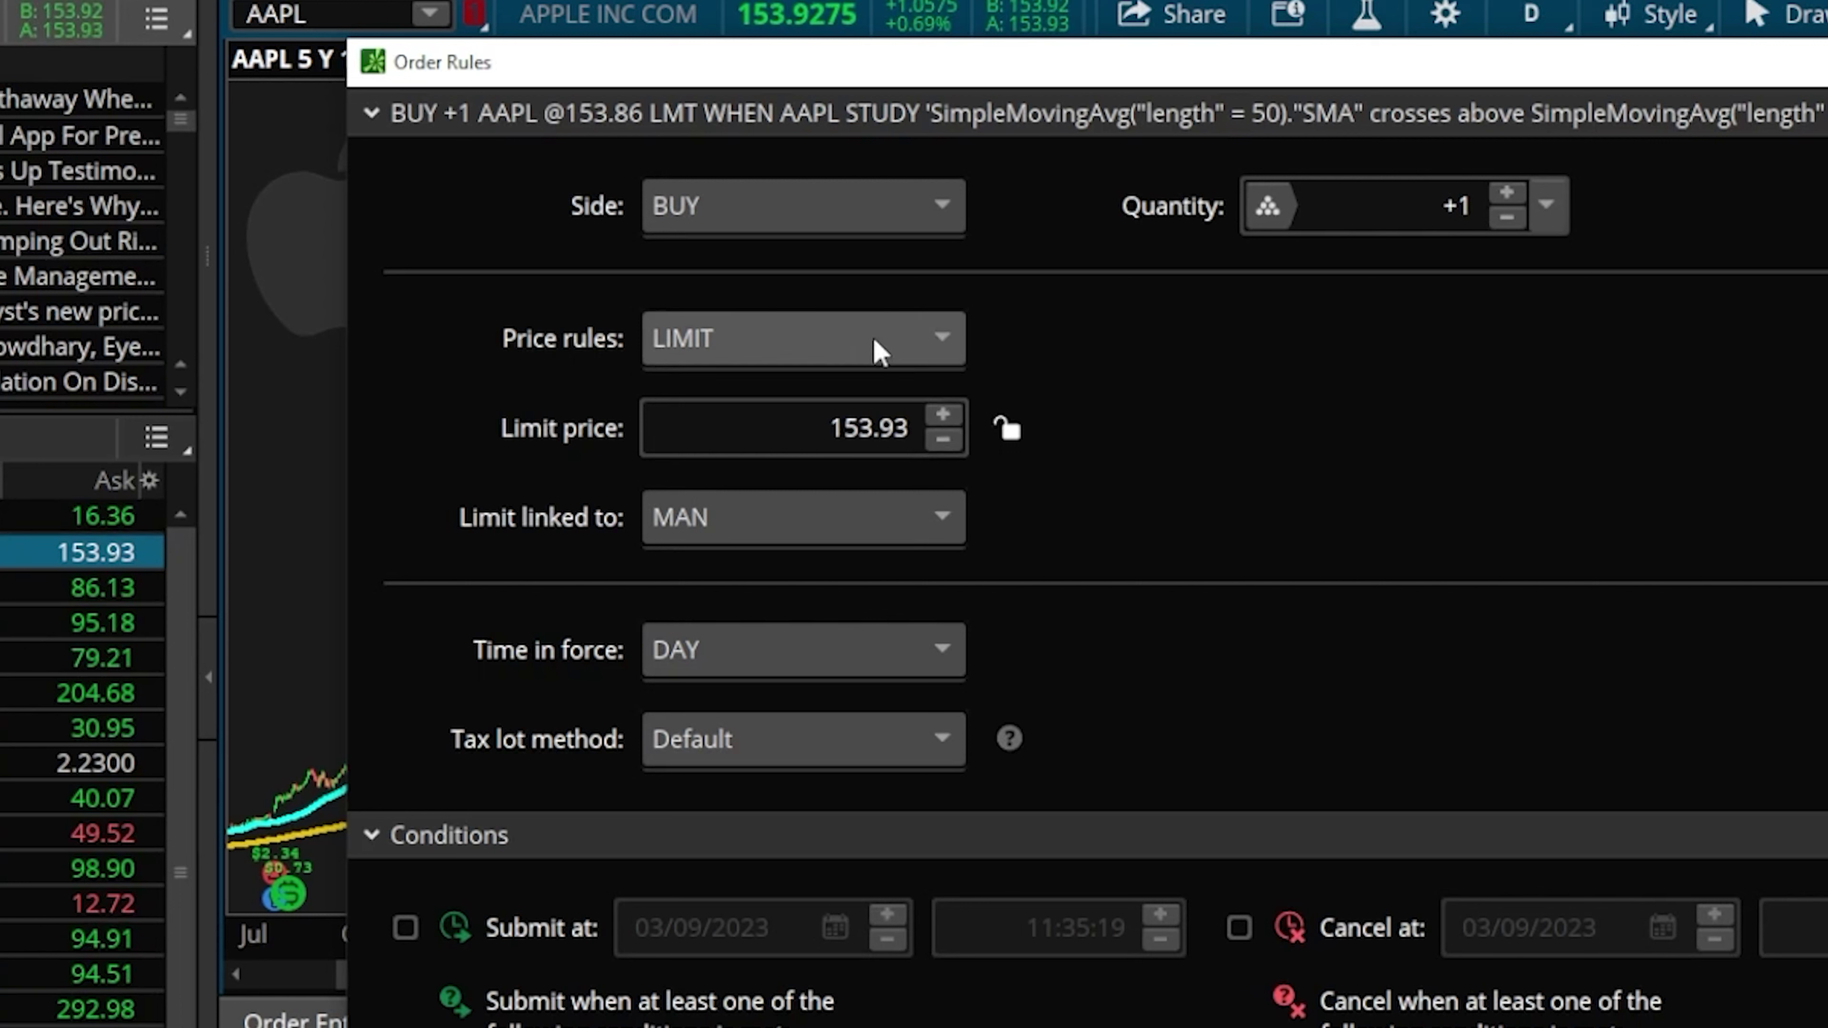
{"action": "left_click", "coordinate": [882, 349]}
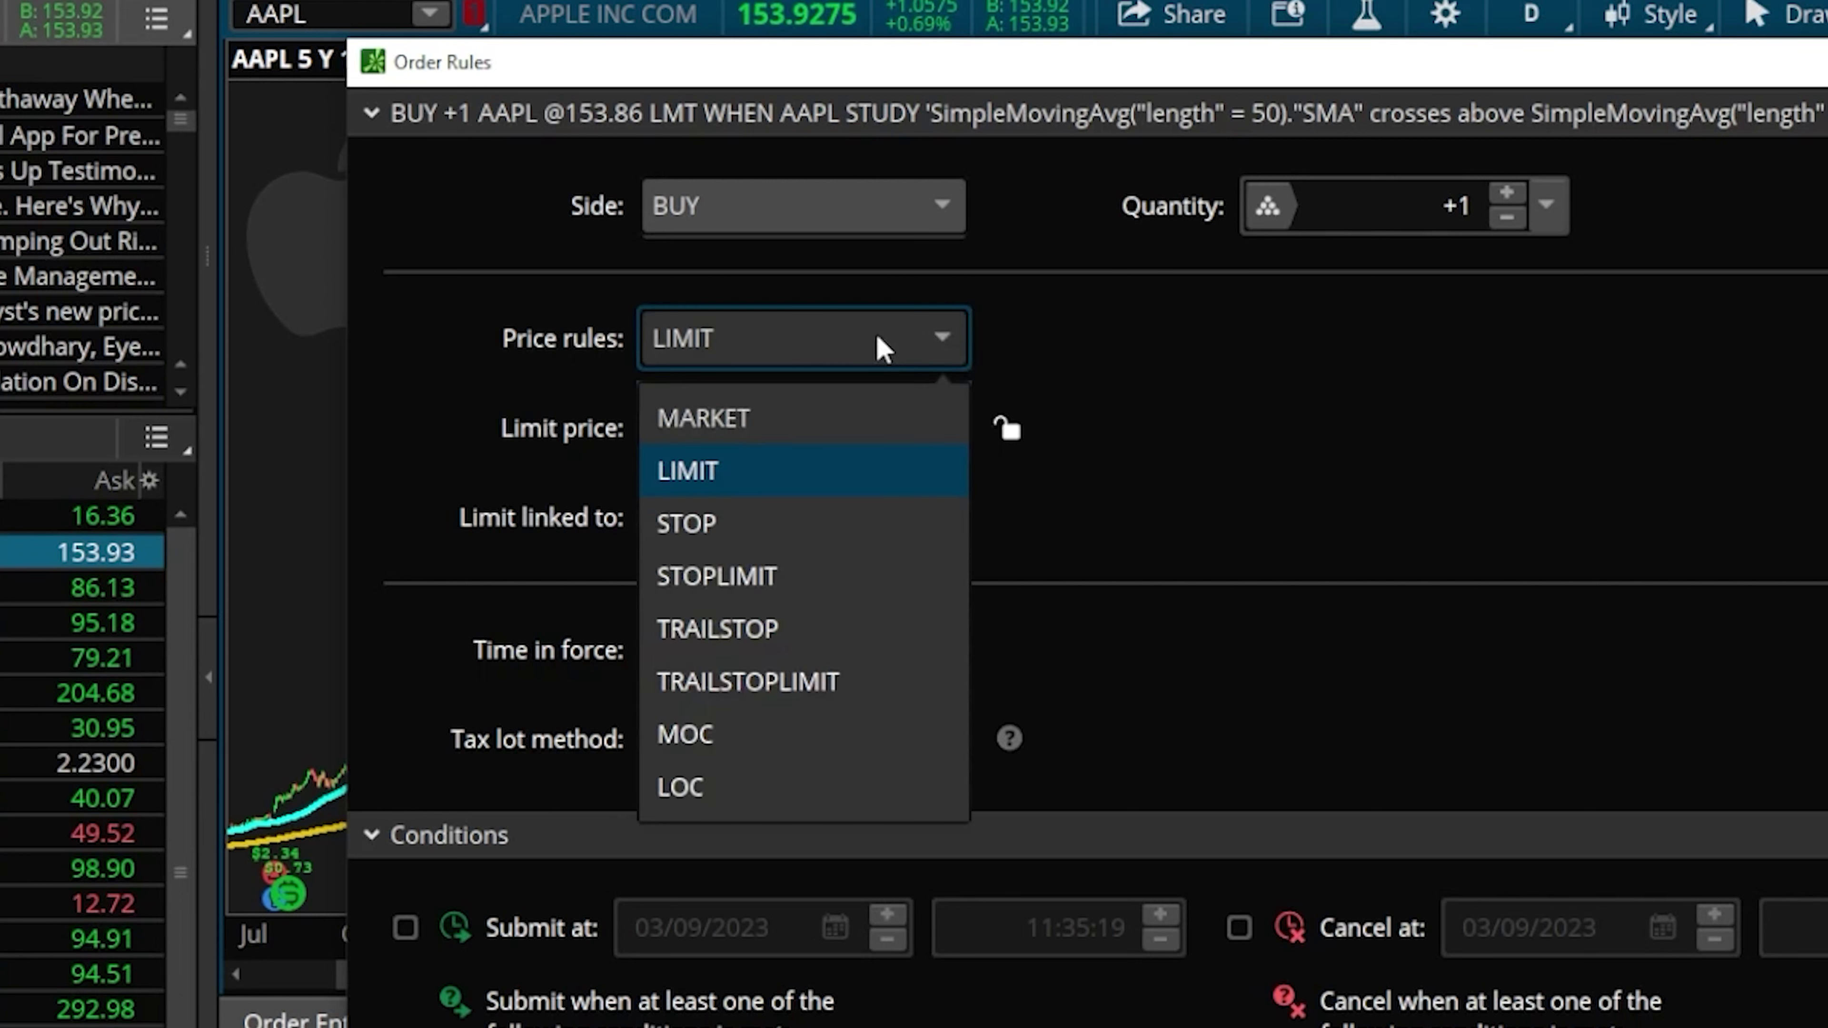
{"action": "left_click", "coordinate": [857, 417]}
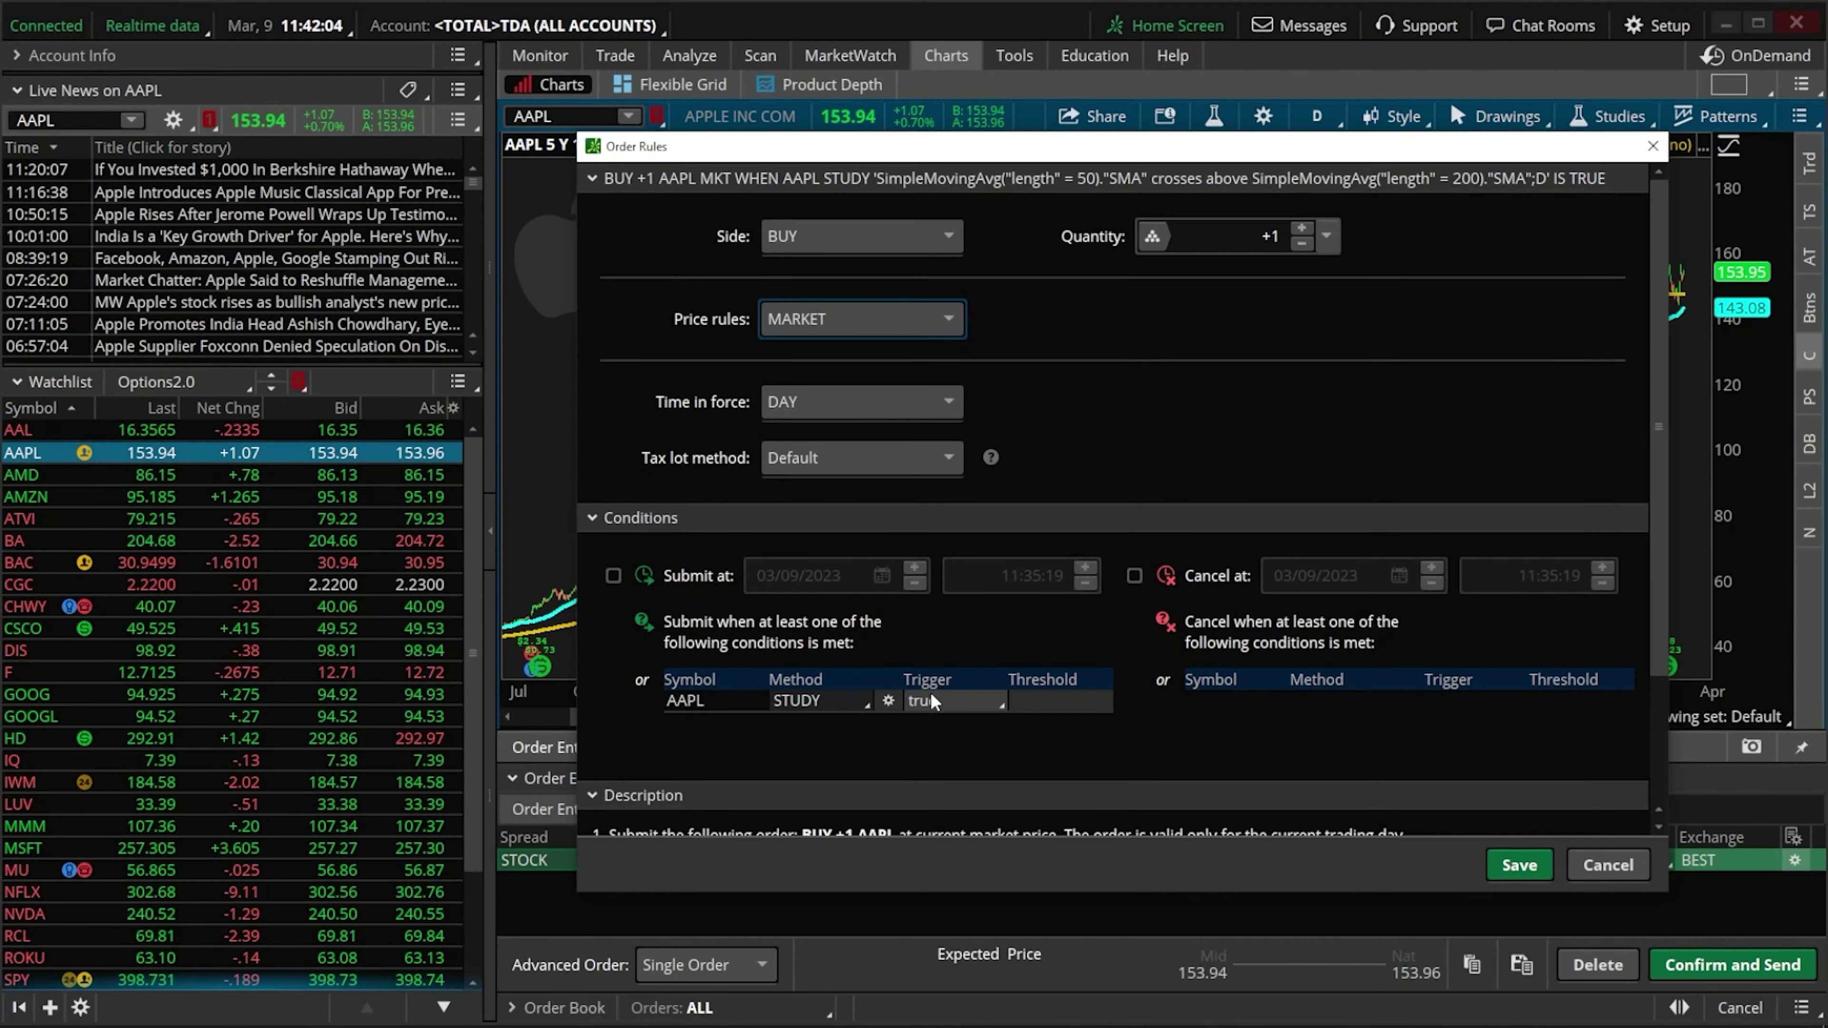
- Review the rule description and save the conditional BUY +1 AAPL MKT order rules
{"action": "scroll", "coordinate": [946, 722], "scroll_direction": "down", "scroll_amount": 3}
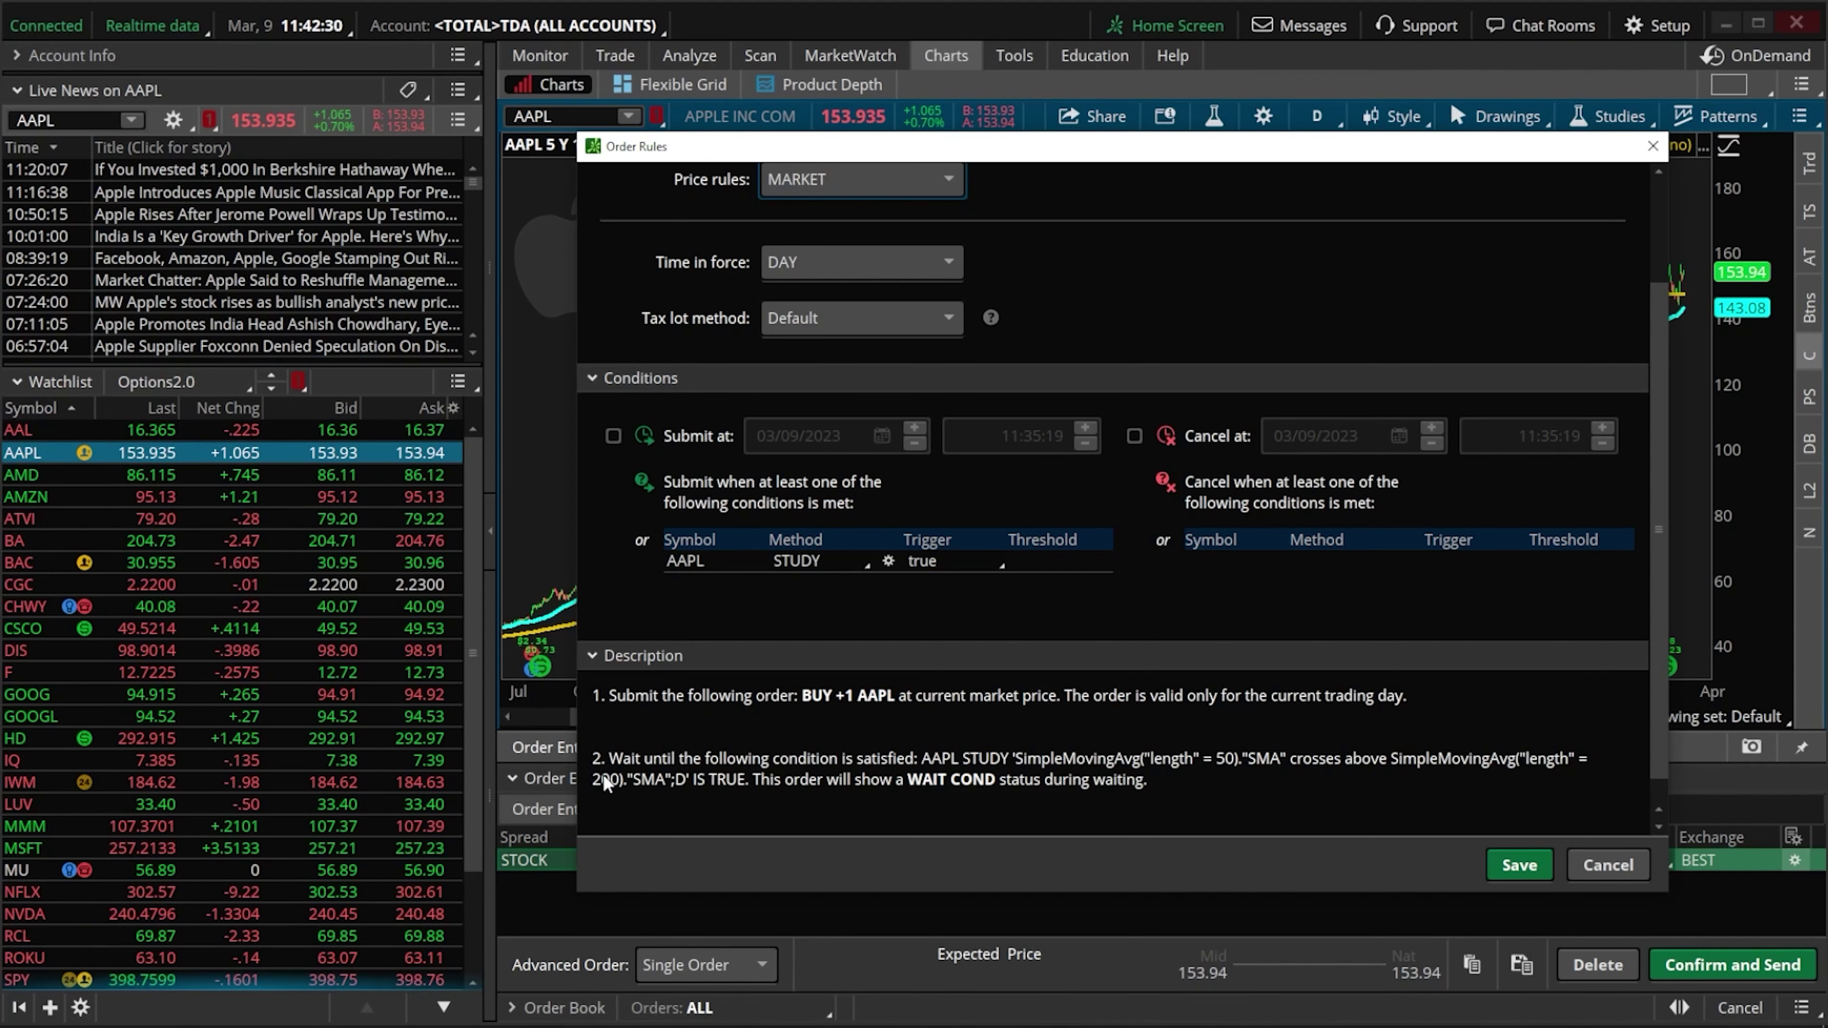
{"action": "left_click", "coordinate": [1498, 863]}
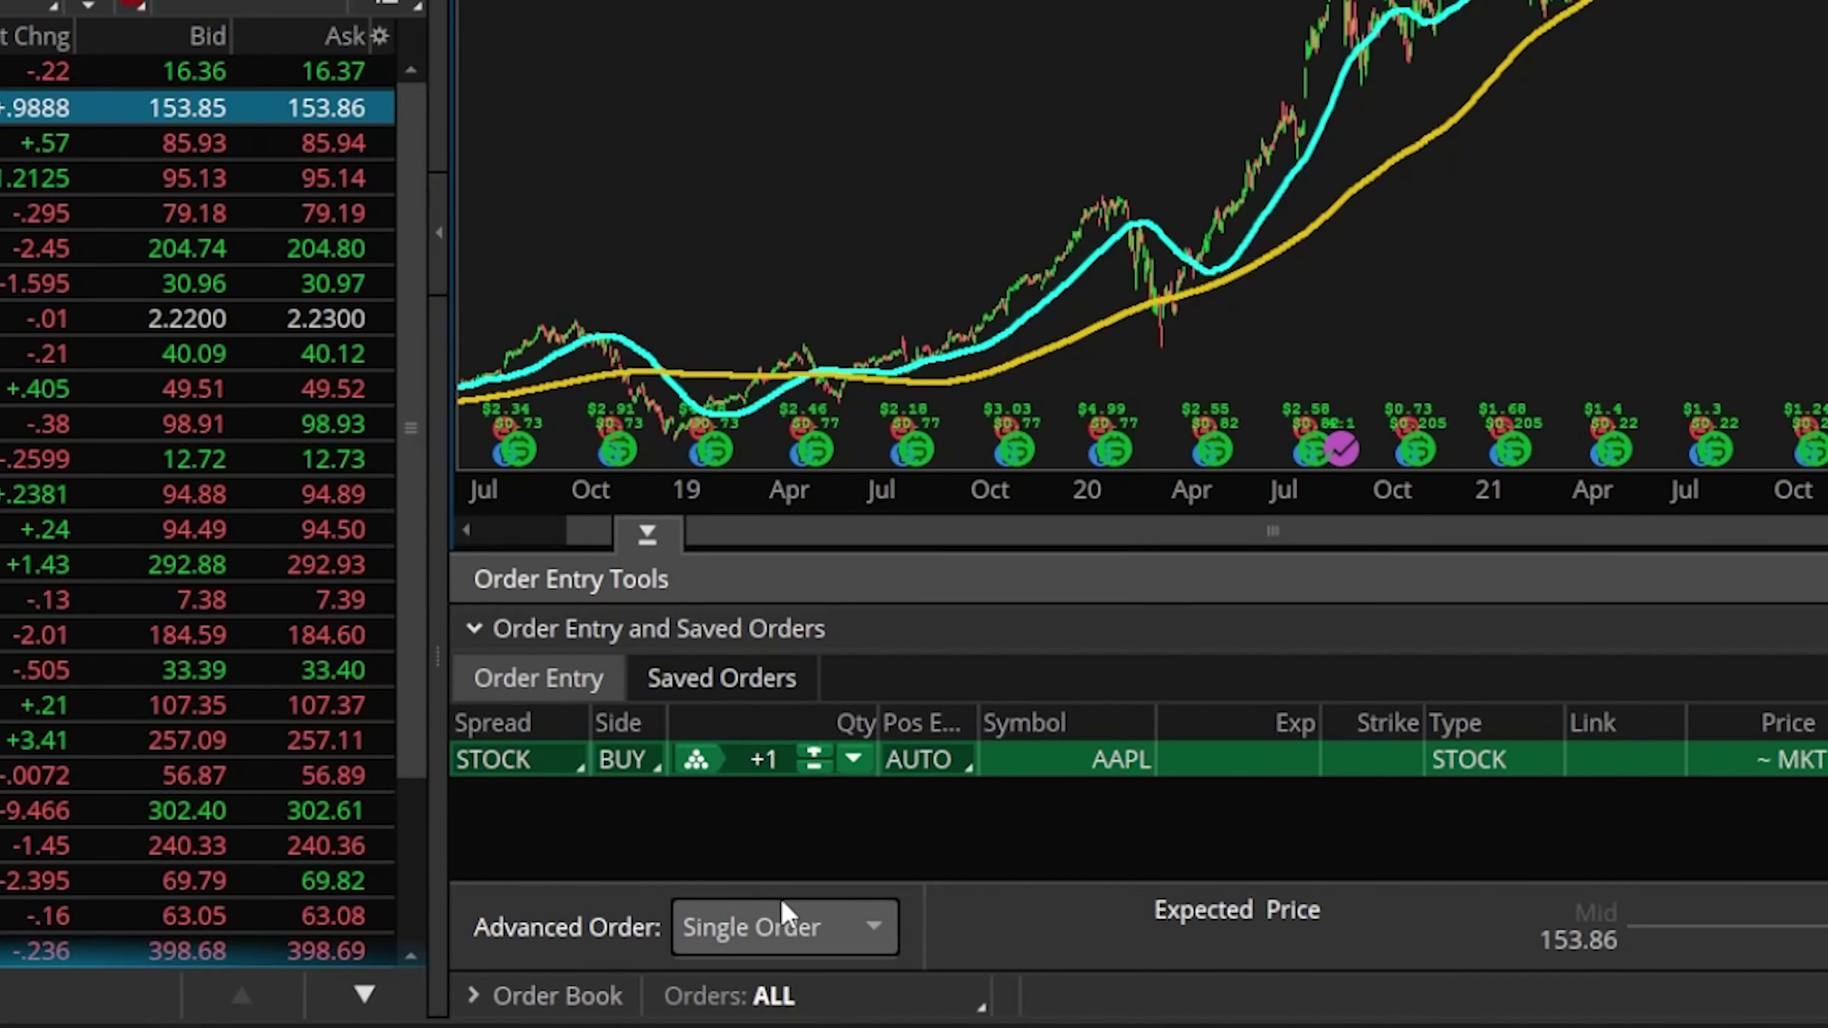
- Set the AAPL order's advanced type to '1st trgs Seq'
{"action": "left_click", "coordinate": [856, 908]}
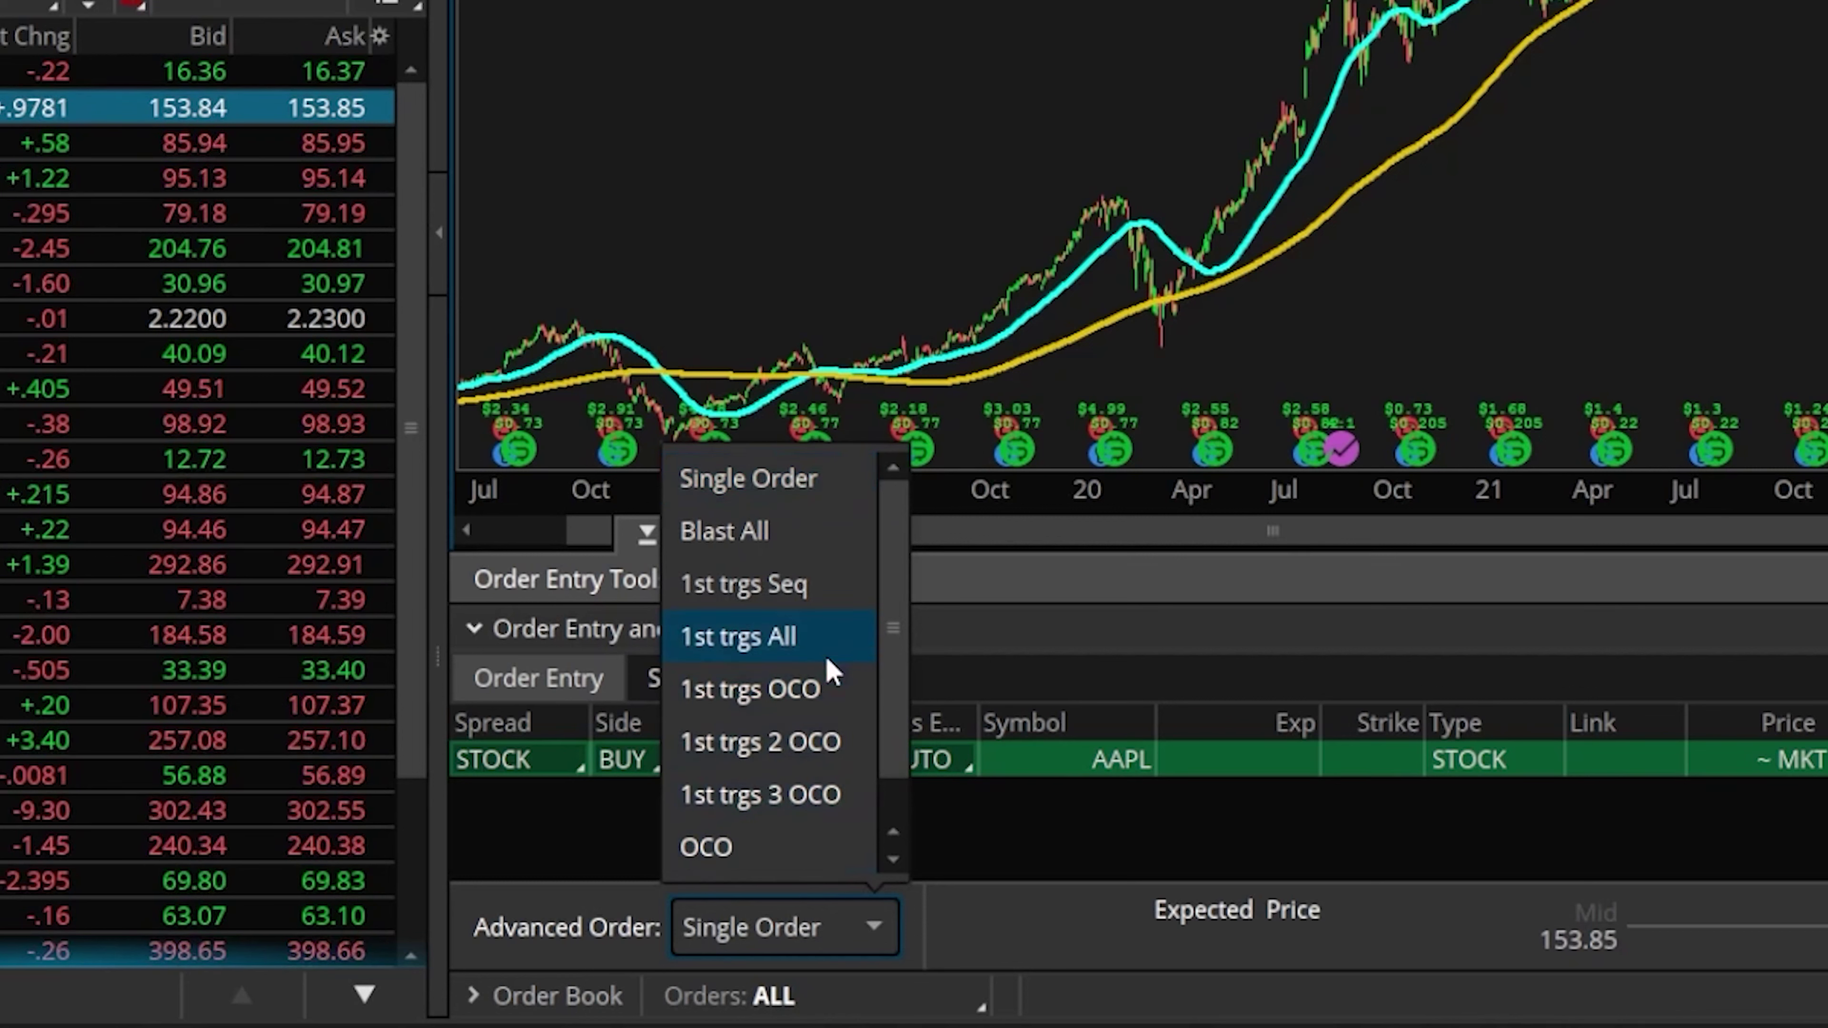
{"action": "left_click", "coordinate": [805, 590]}
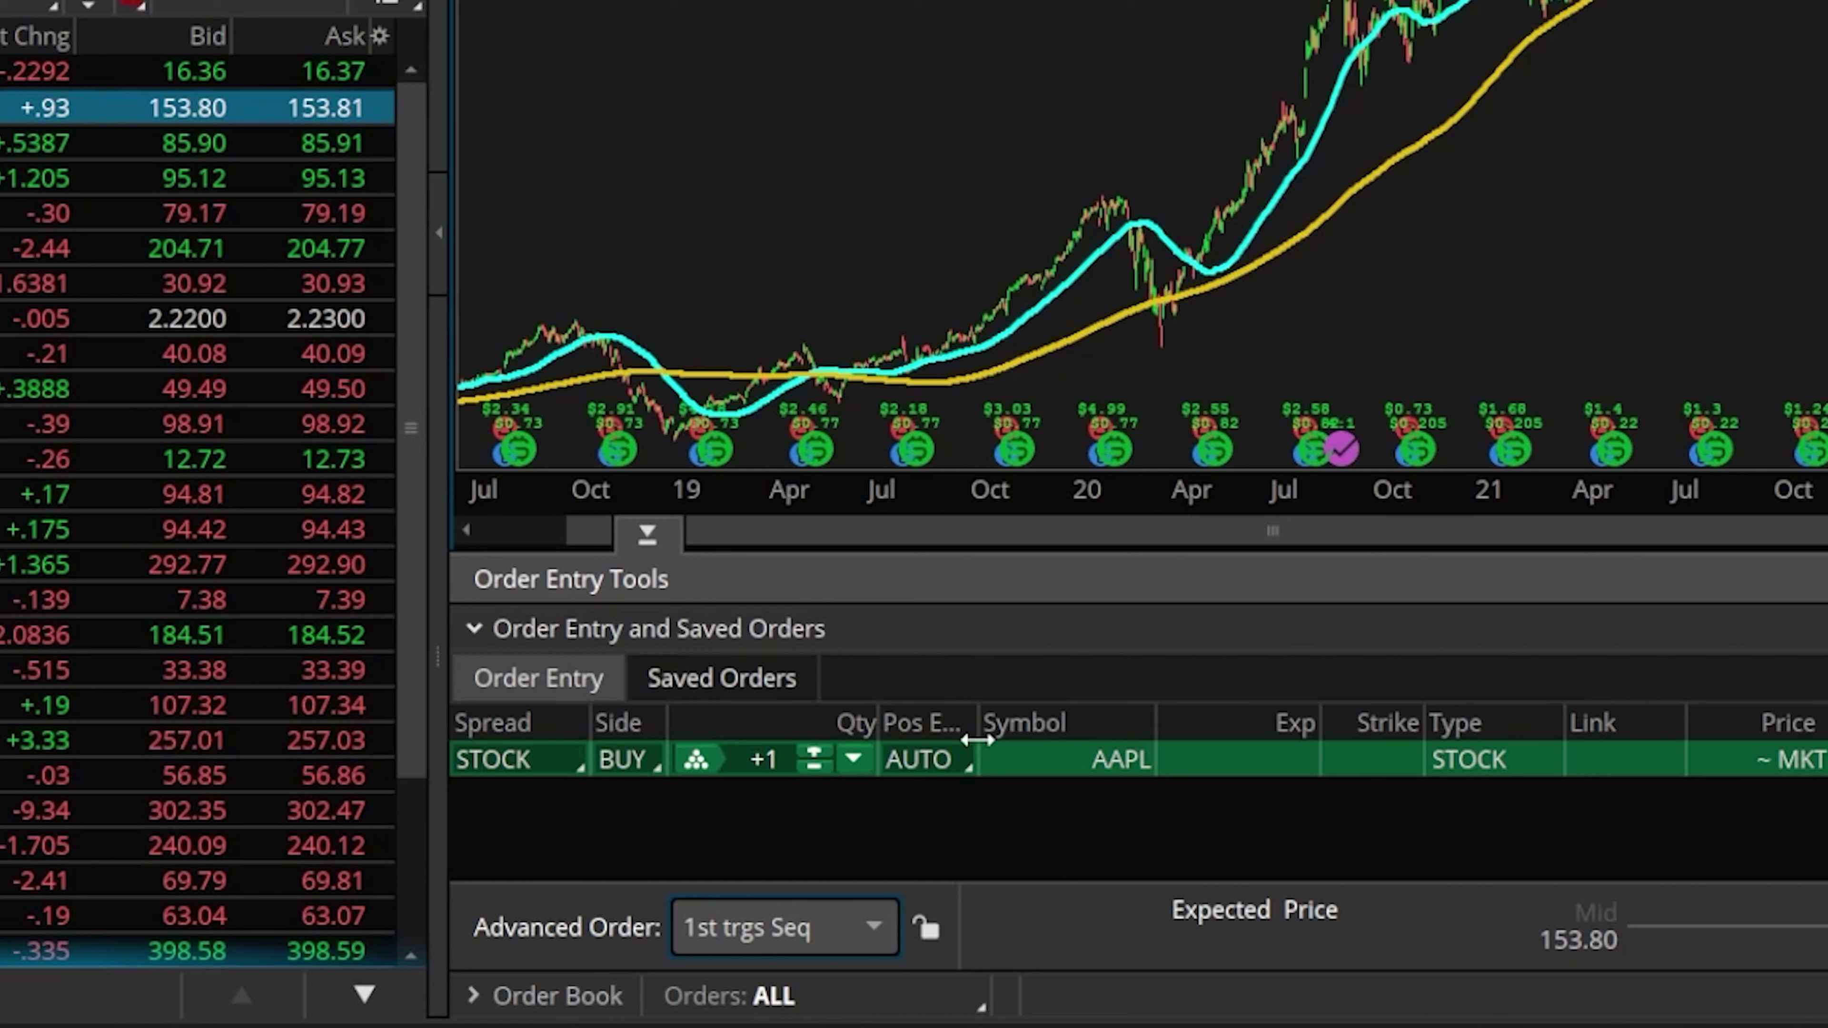
- Add a linked SELL -1 AAPL limit order at 153.6, DAY, below the buy order
{"action": "right_click", "coordinate": [1024, 755]}
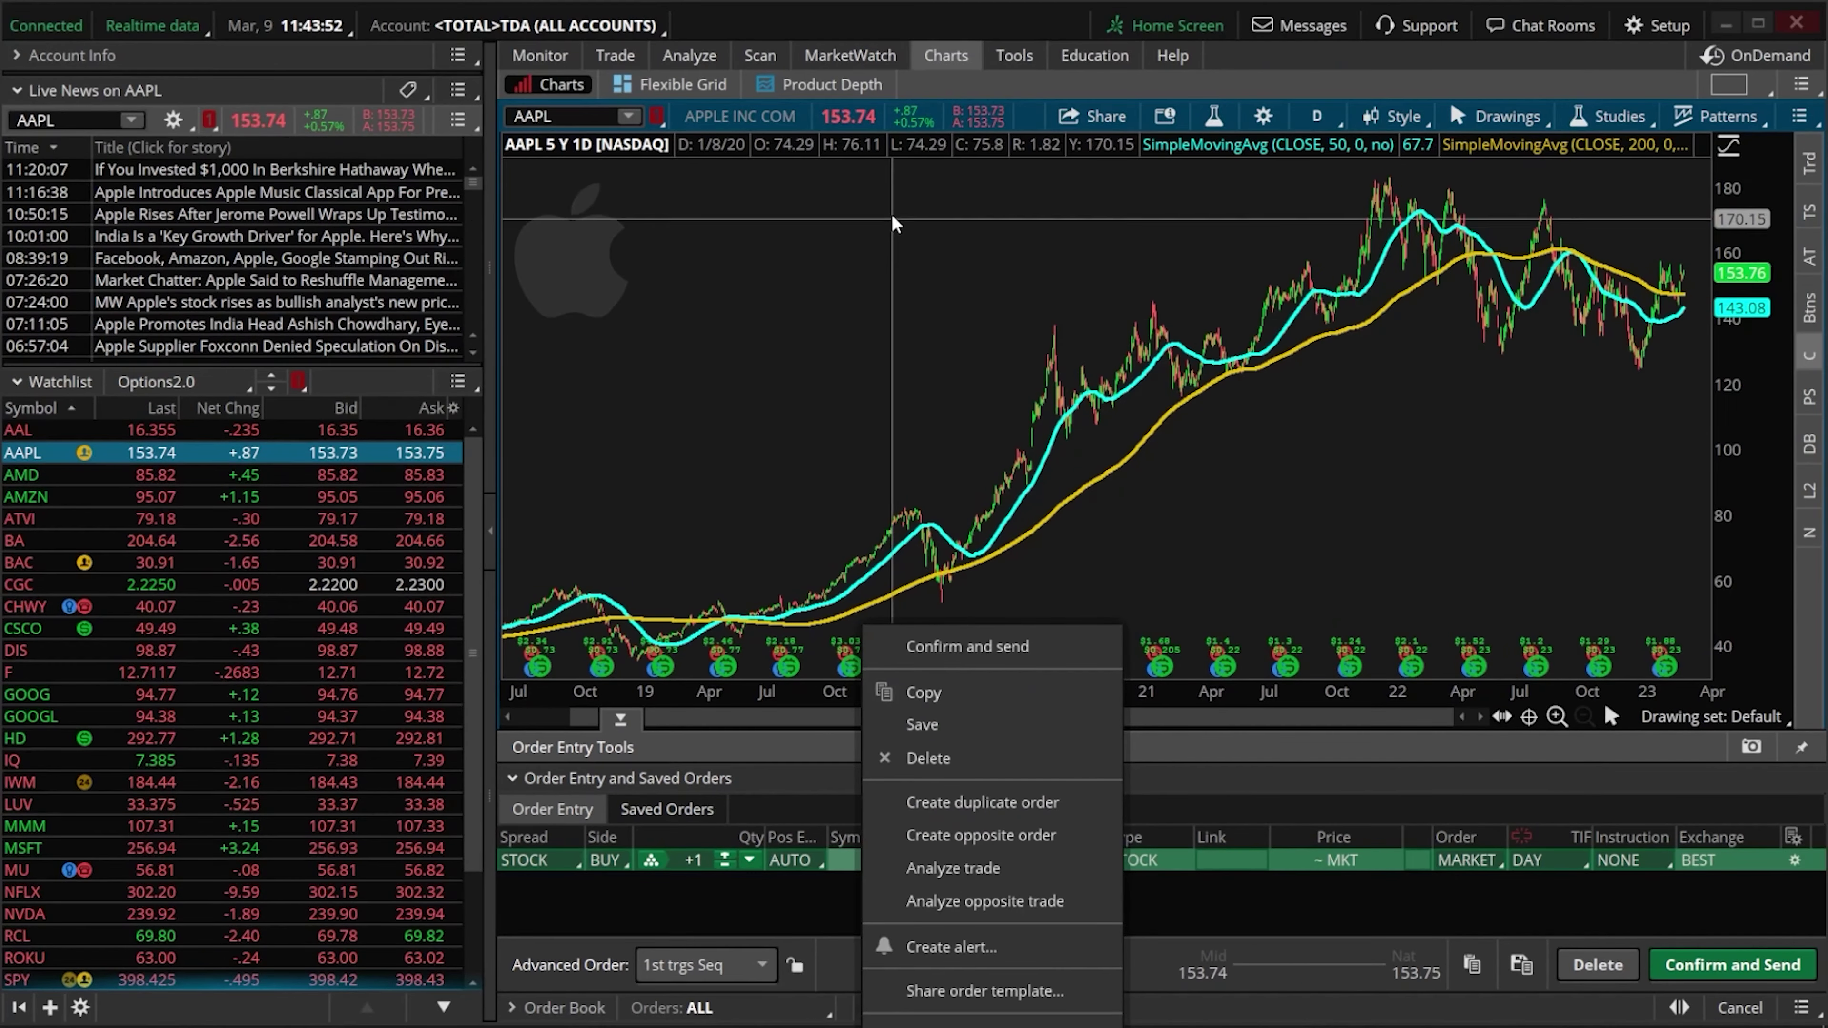
{"action": "left_click", "coordinate": [868, 131]}
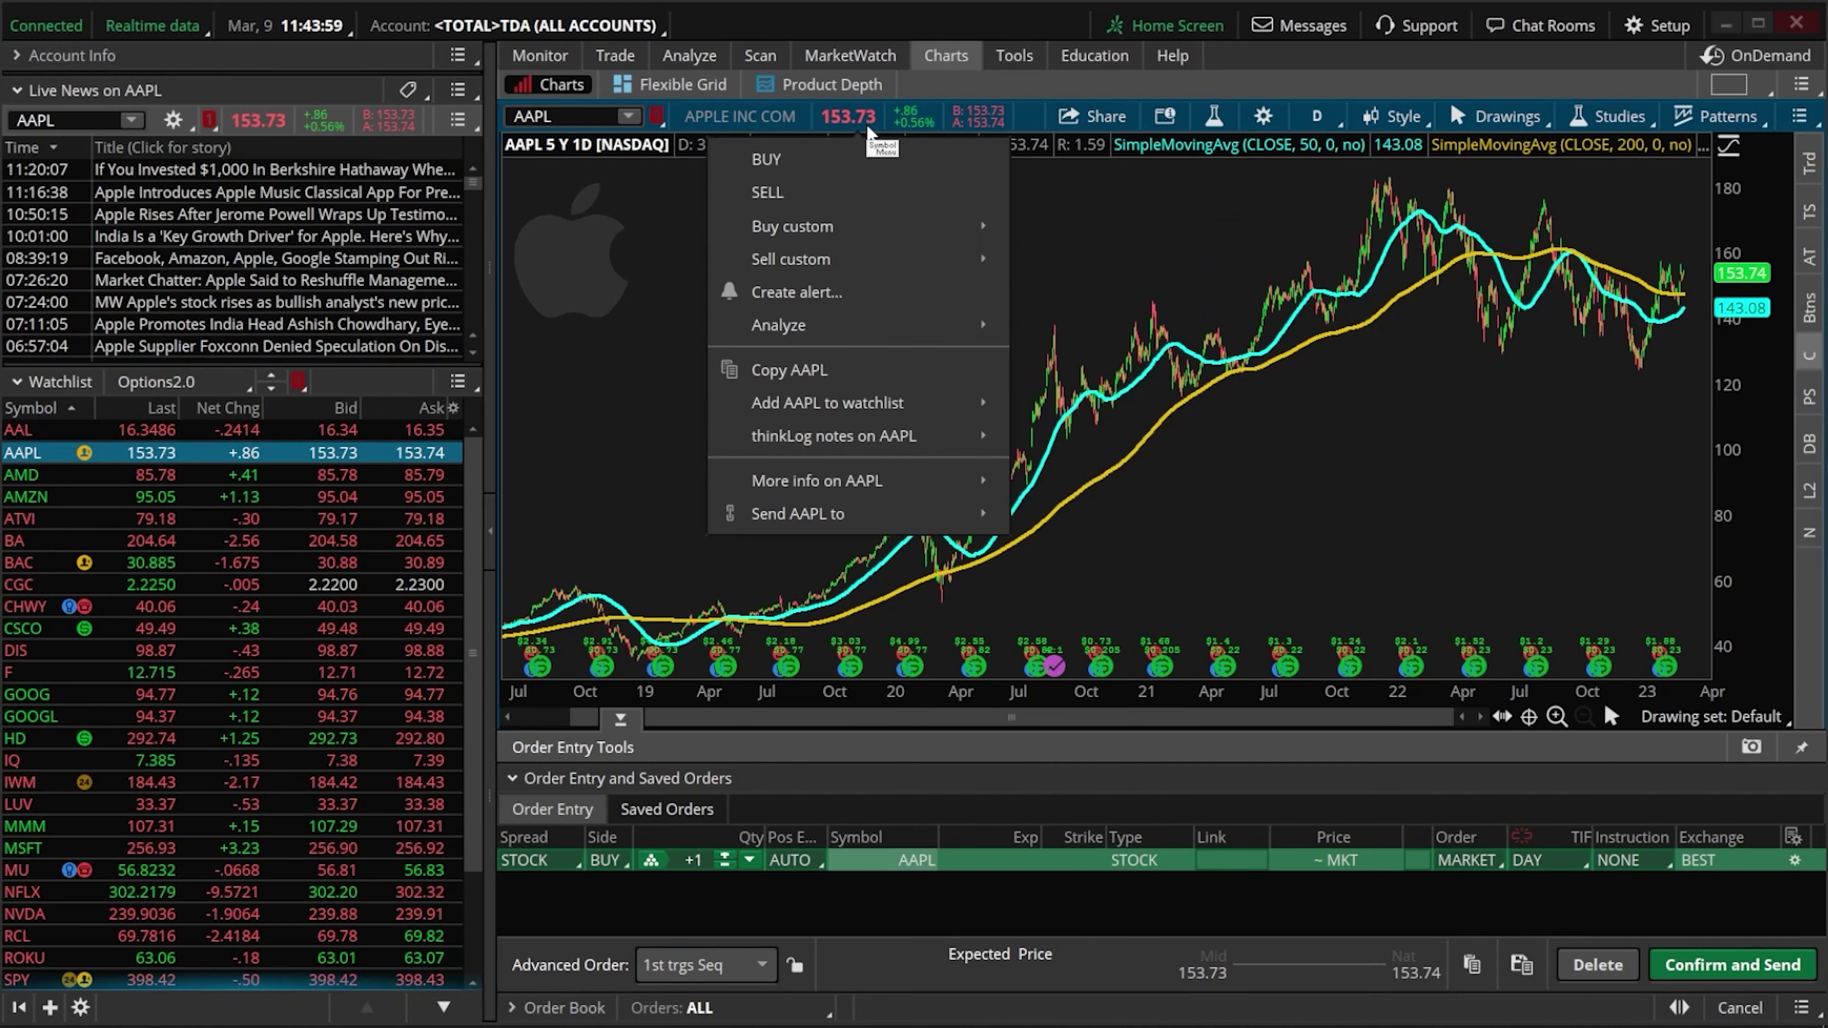
{"action": "left_click", "coordinate": [850, 193]}
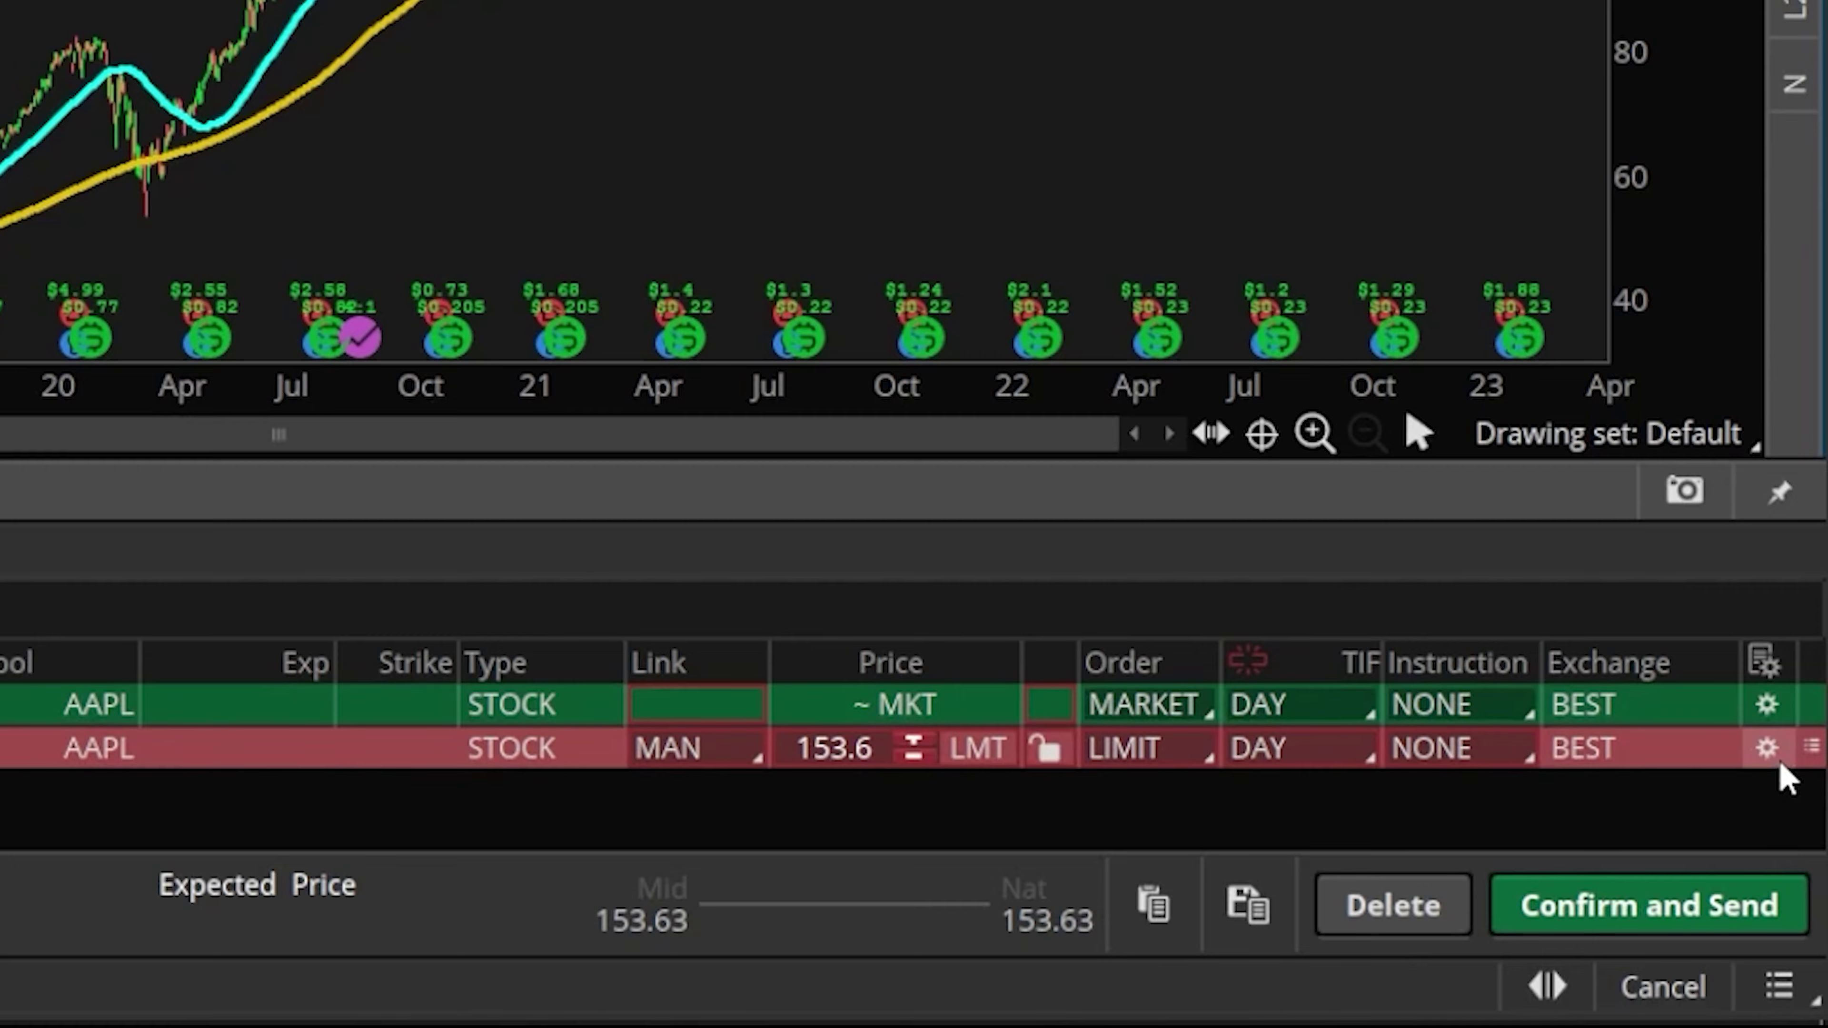
- In the sell order's rules, add an AAPL submit condition and open its Method choices
{"action": "left_click", "coordinate": [1769, 749]}
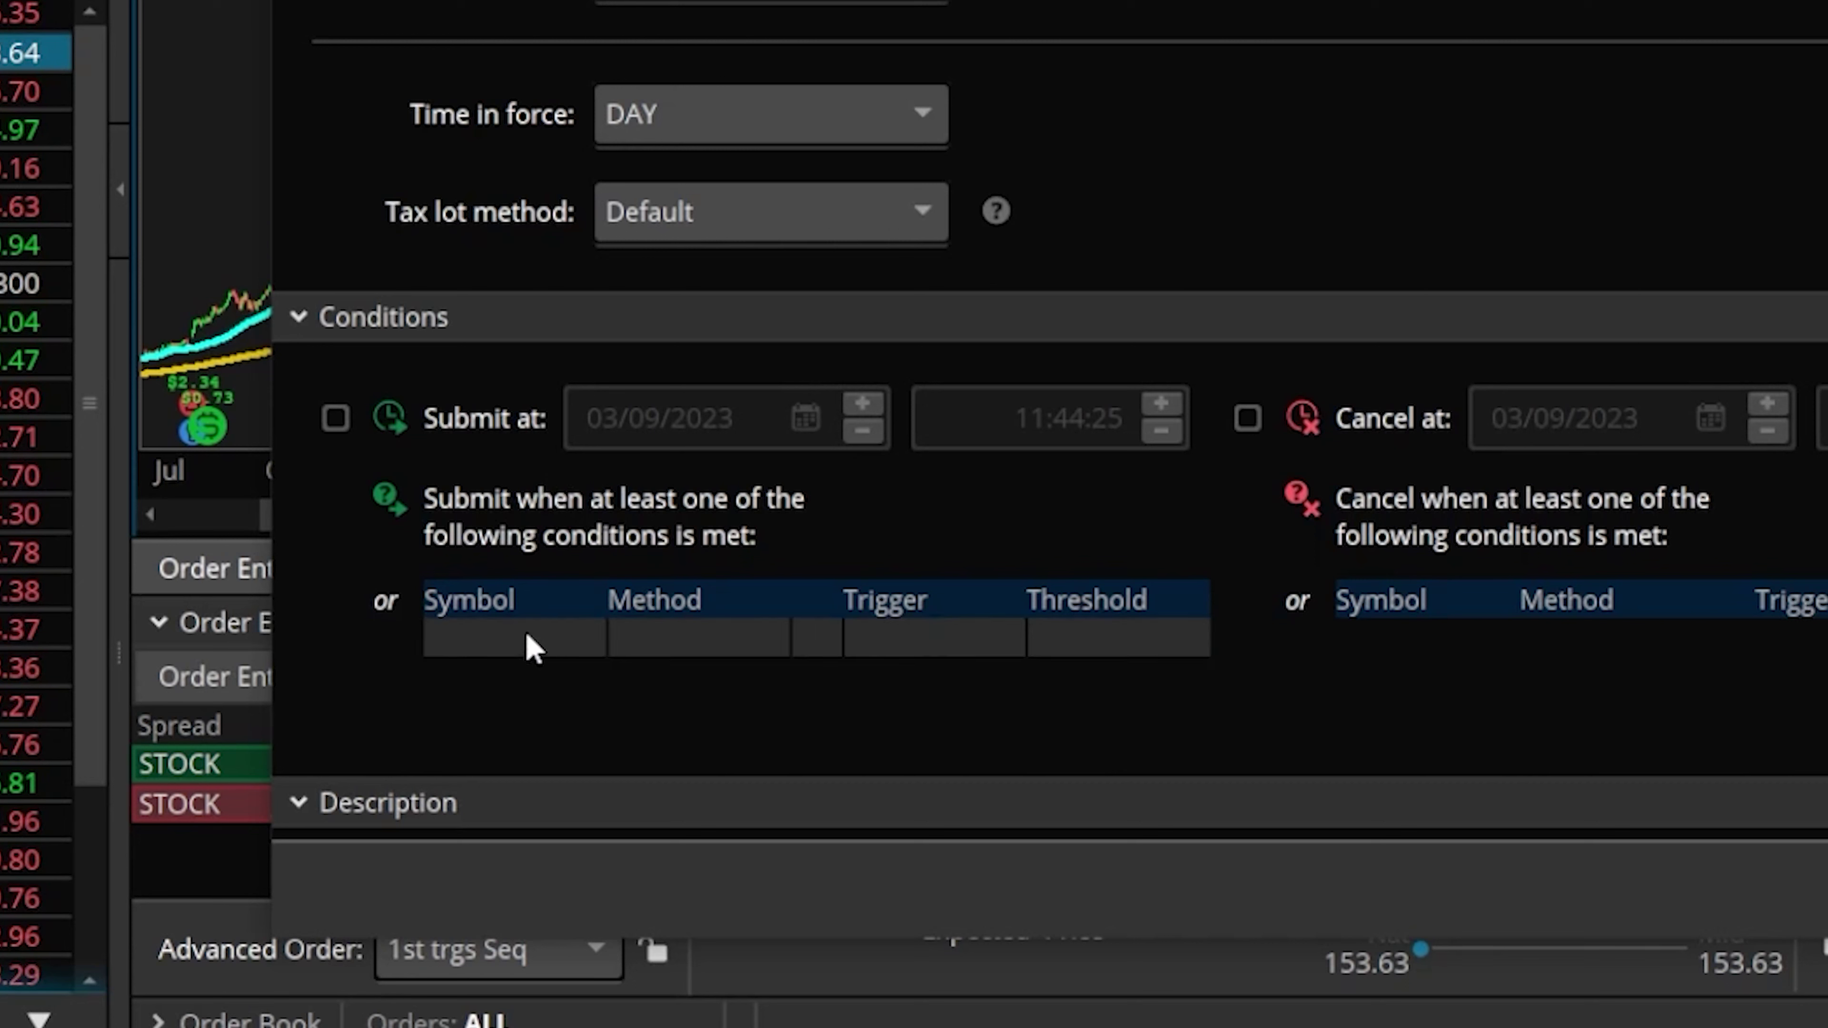
{"action": "left_click", "coordinate": [528, 637]}
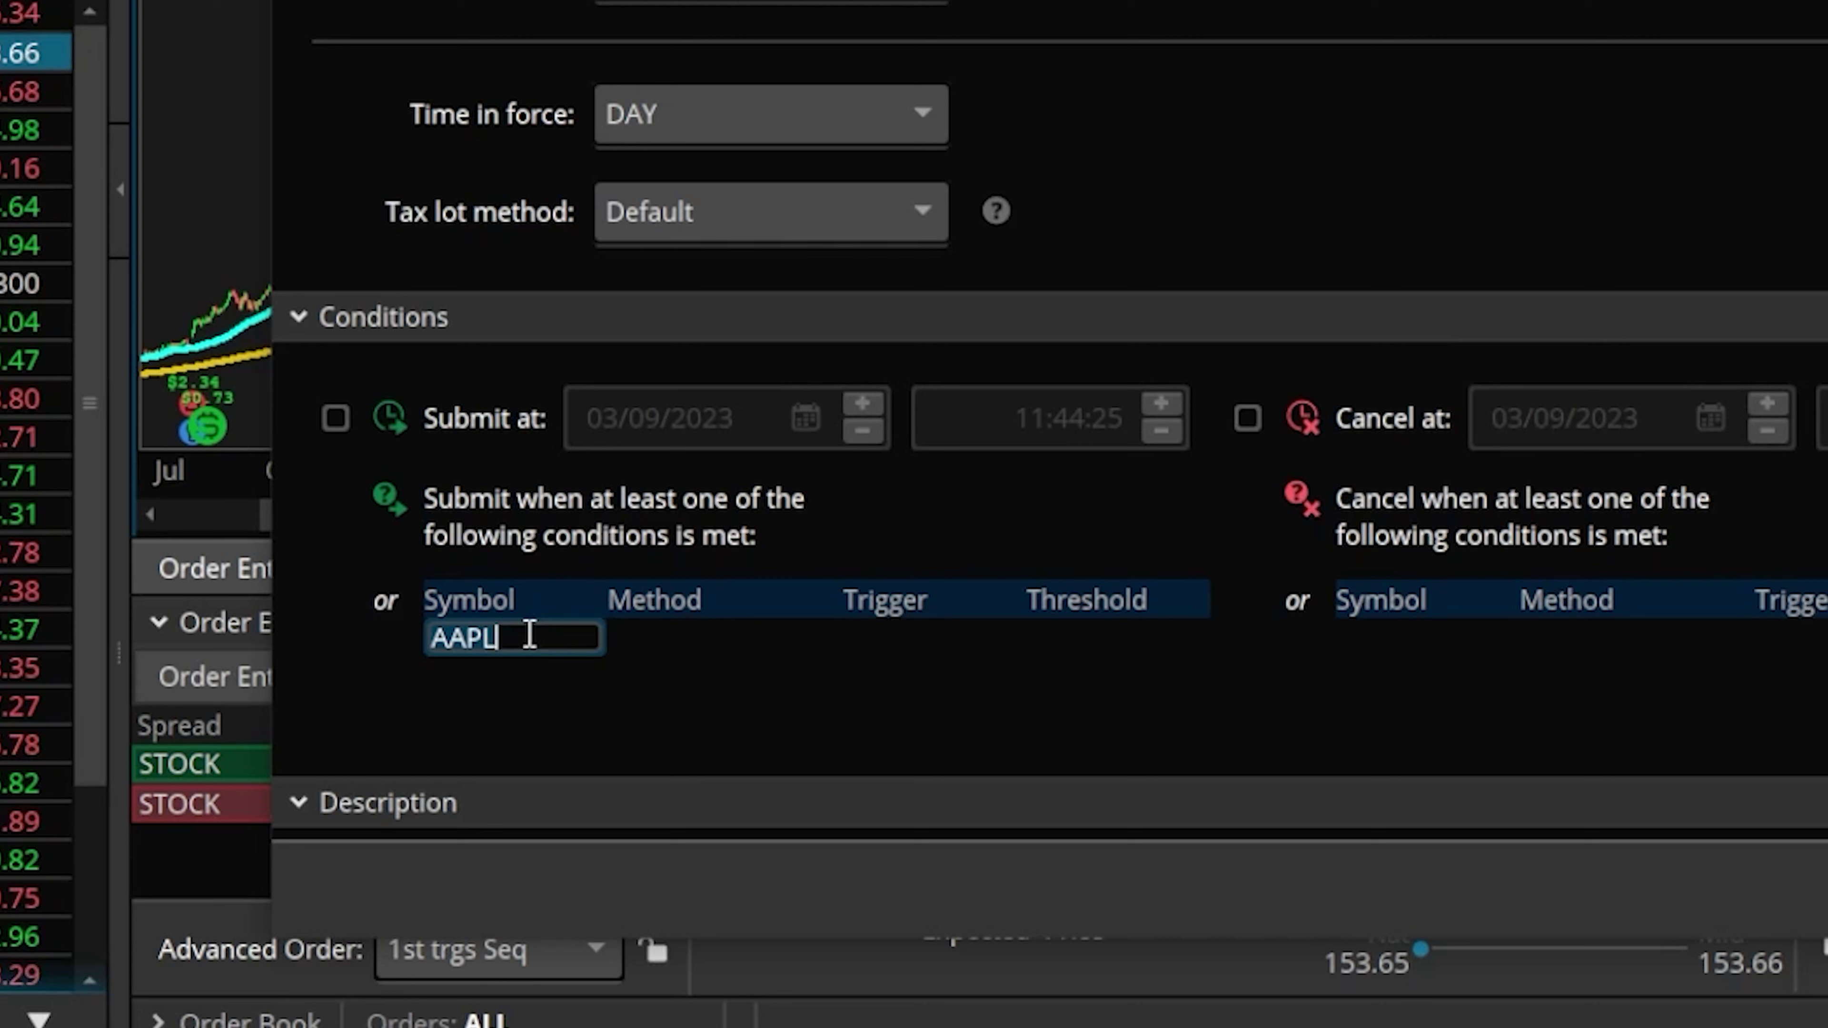
{"action": "left_click", "coordinate": [727, 640]}
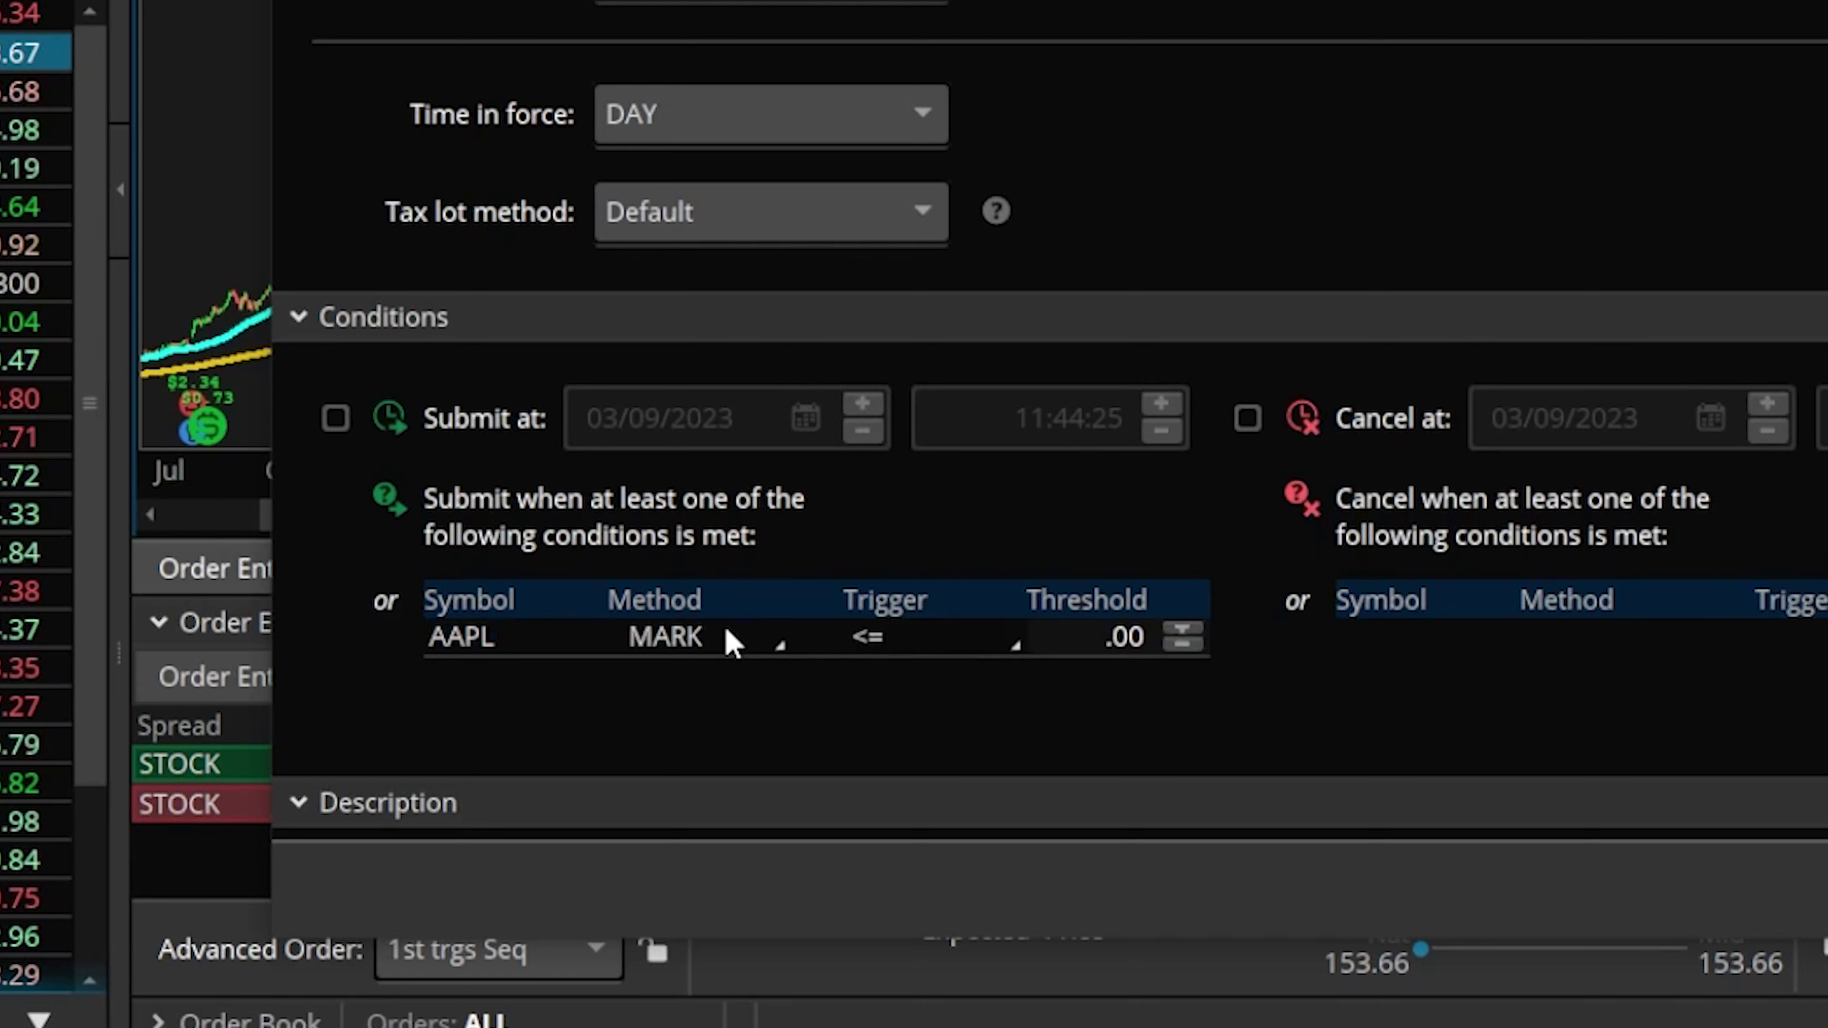
{"action": "left_click", "coordinate": [727, 639]}
{"action": "mouse_move", "coordinate": [720, 569]}
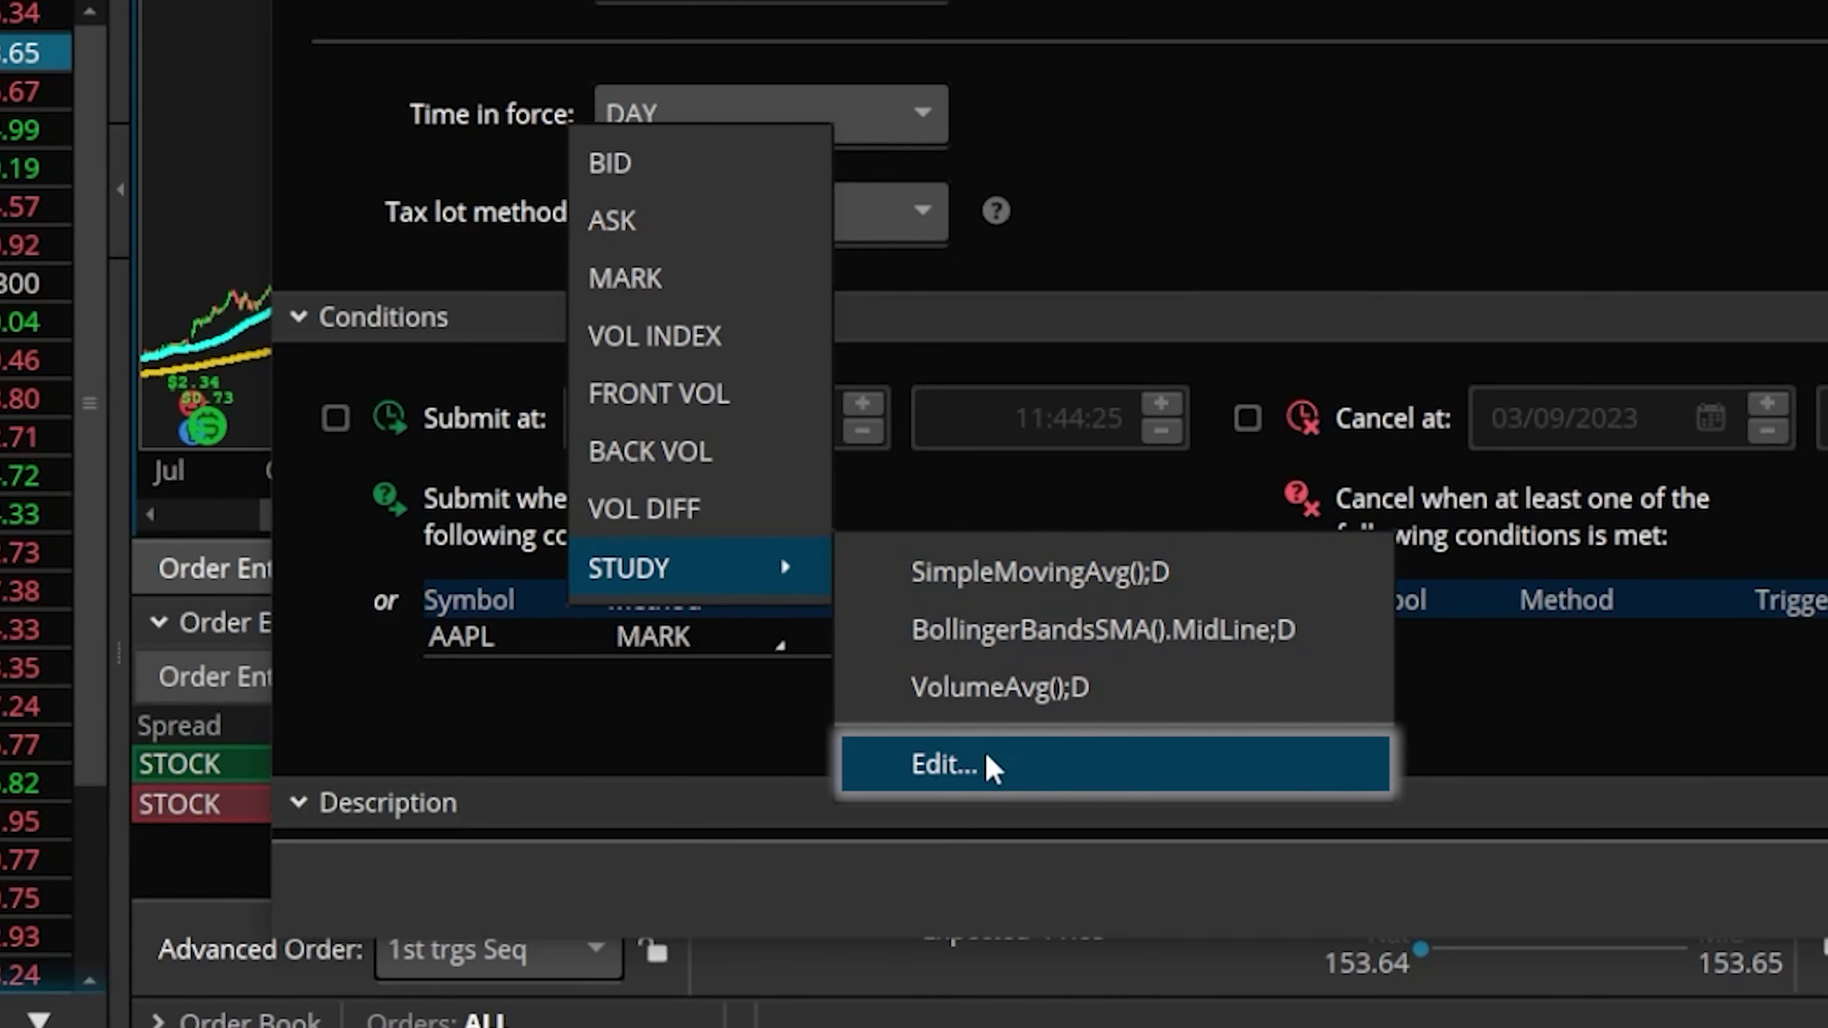
- Replace the default condition with a SimpleMovingAvg study set to length 50
{"action": "left_click", "coordinate": [993, 770]}
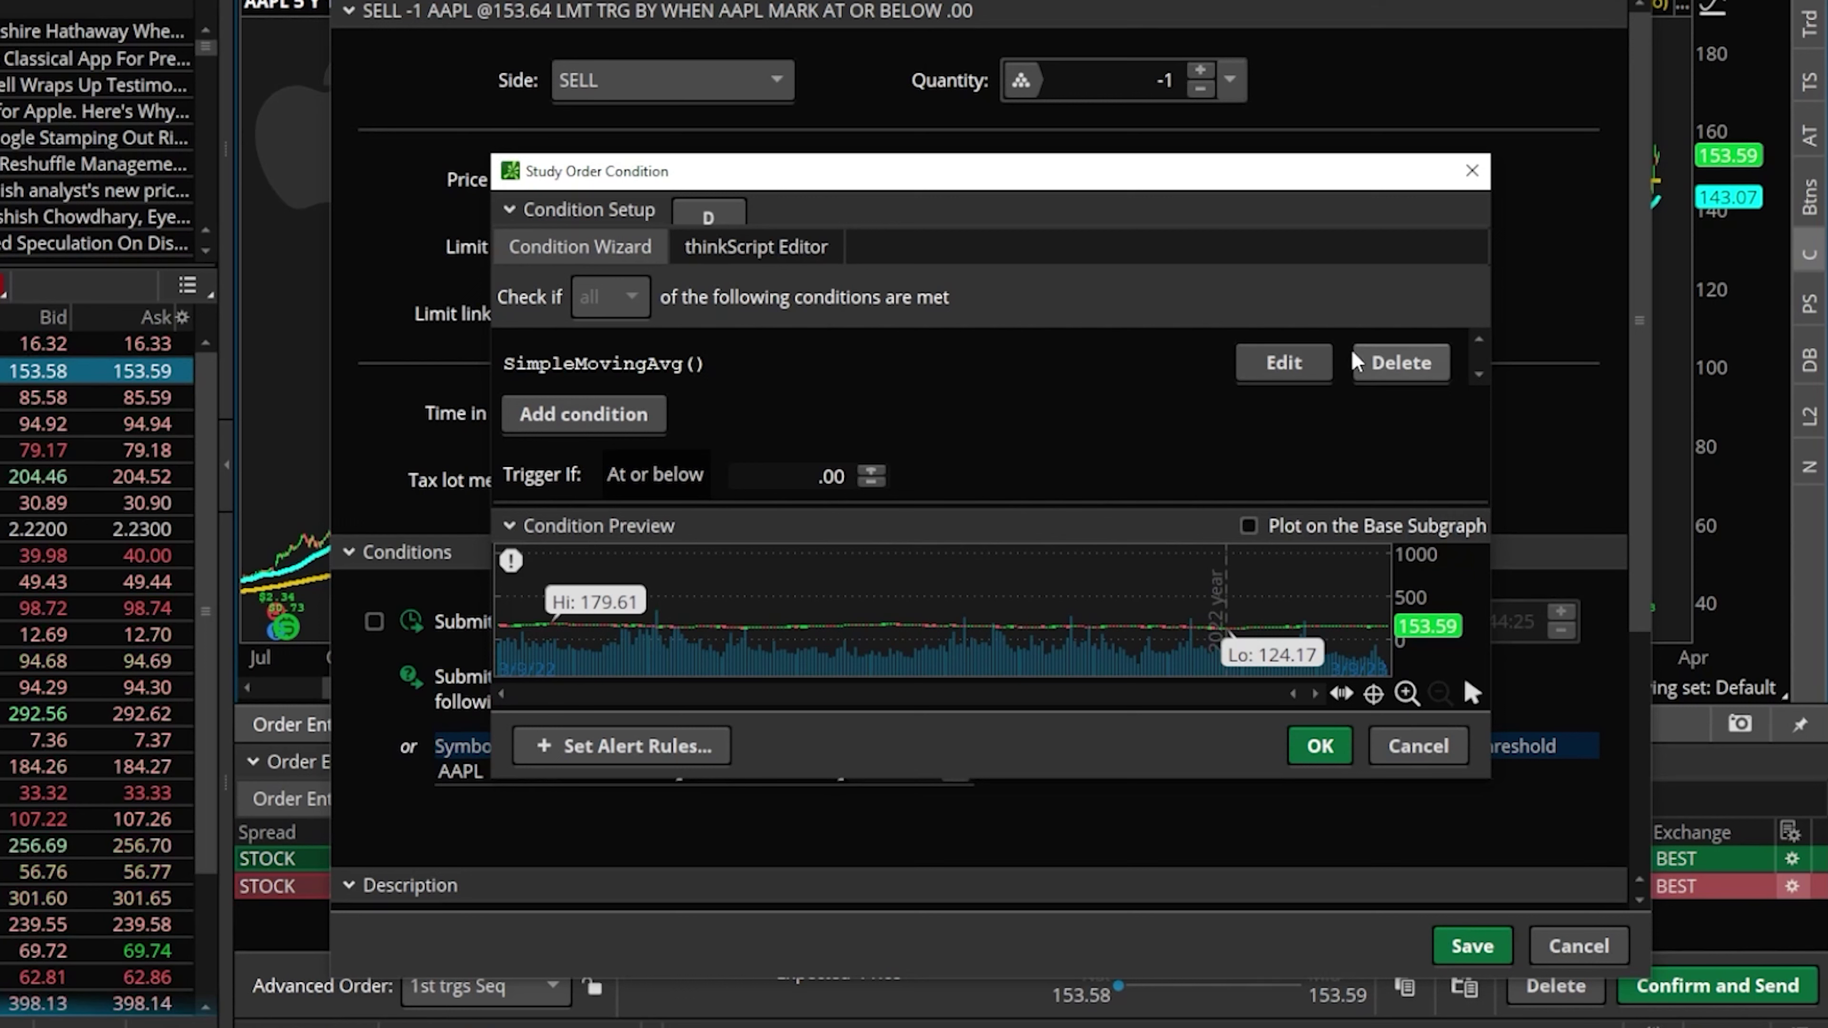
{"action": "left_click", "coordinate": [1366, 366]}
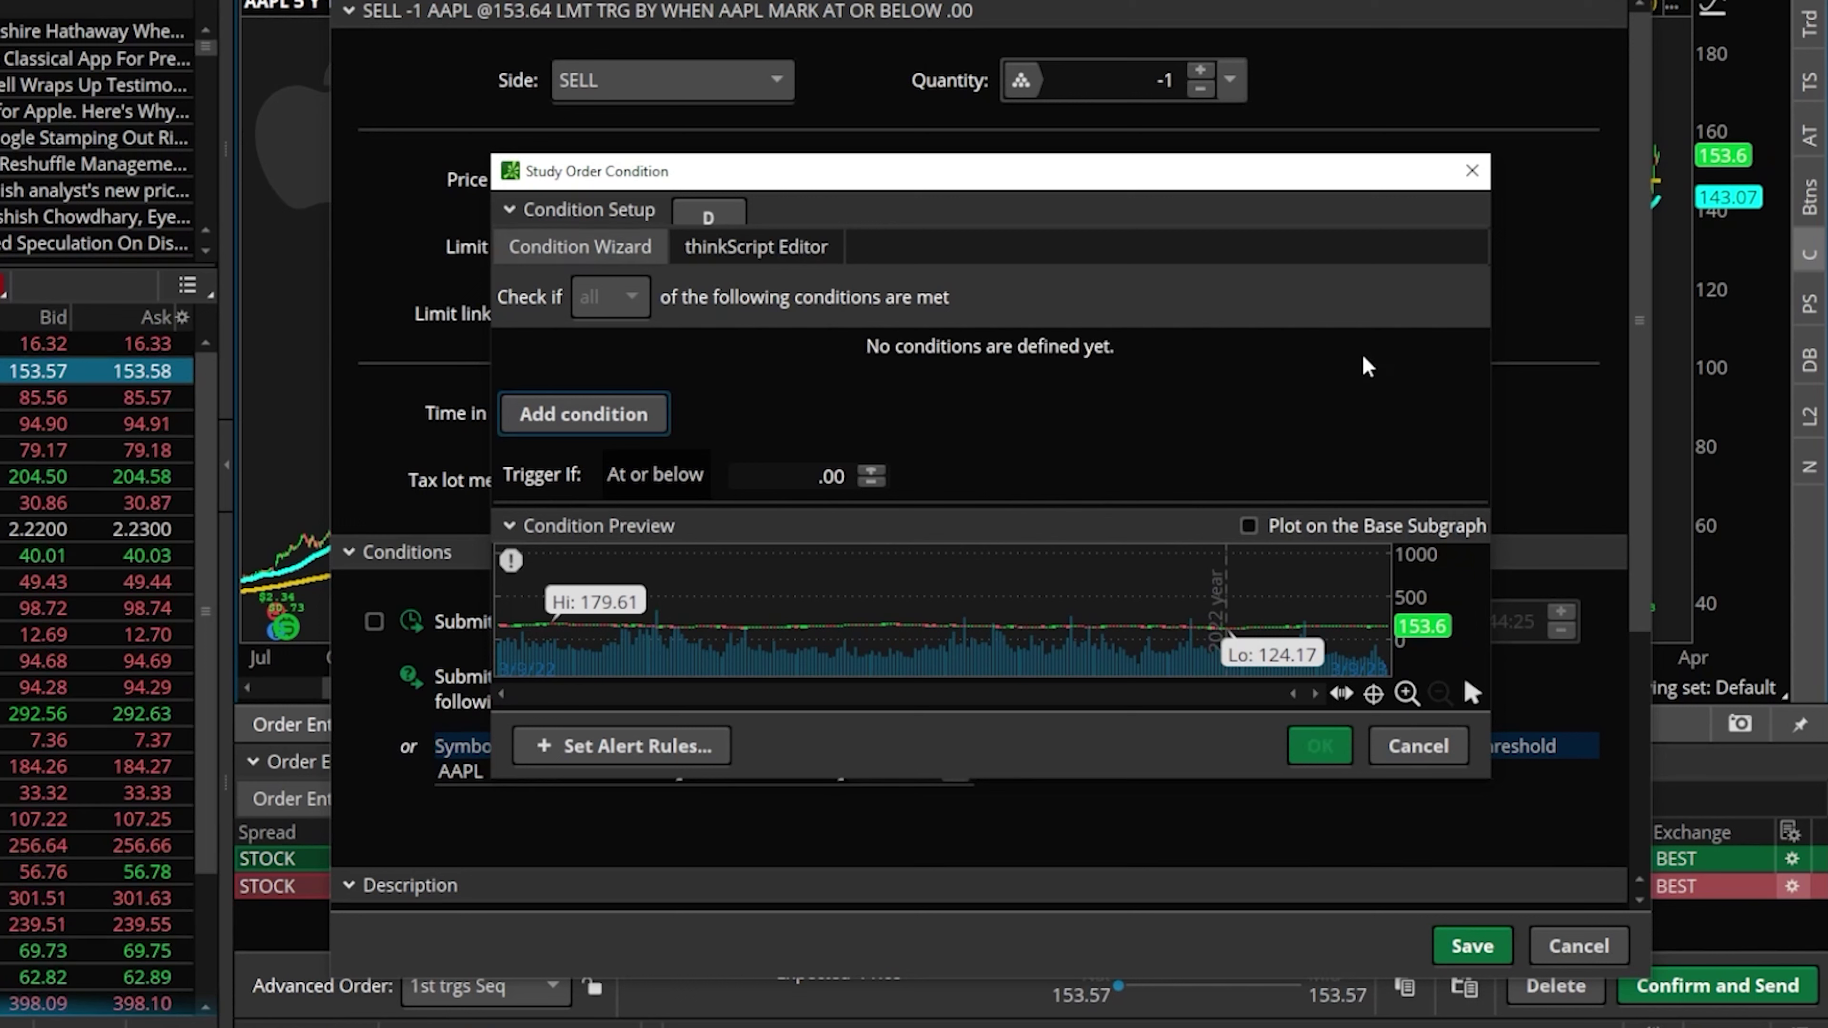
{"action": "left_click", "coordinate": [607, 415]}
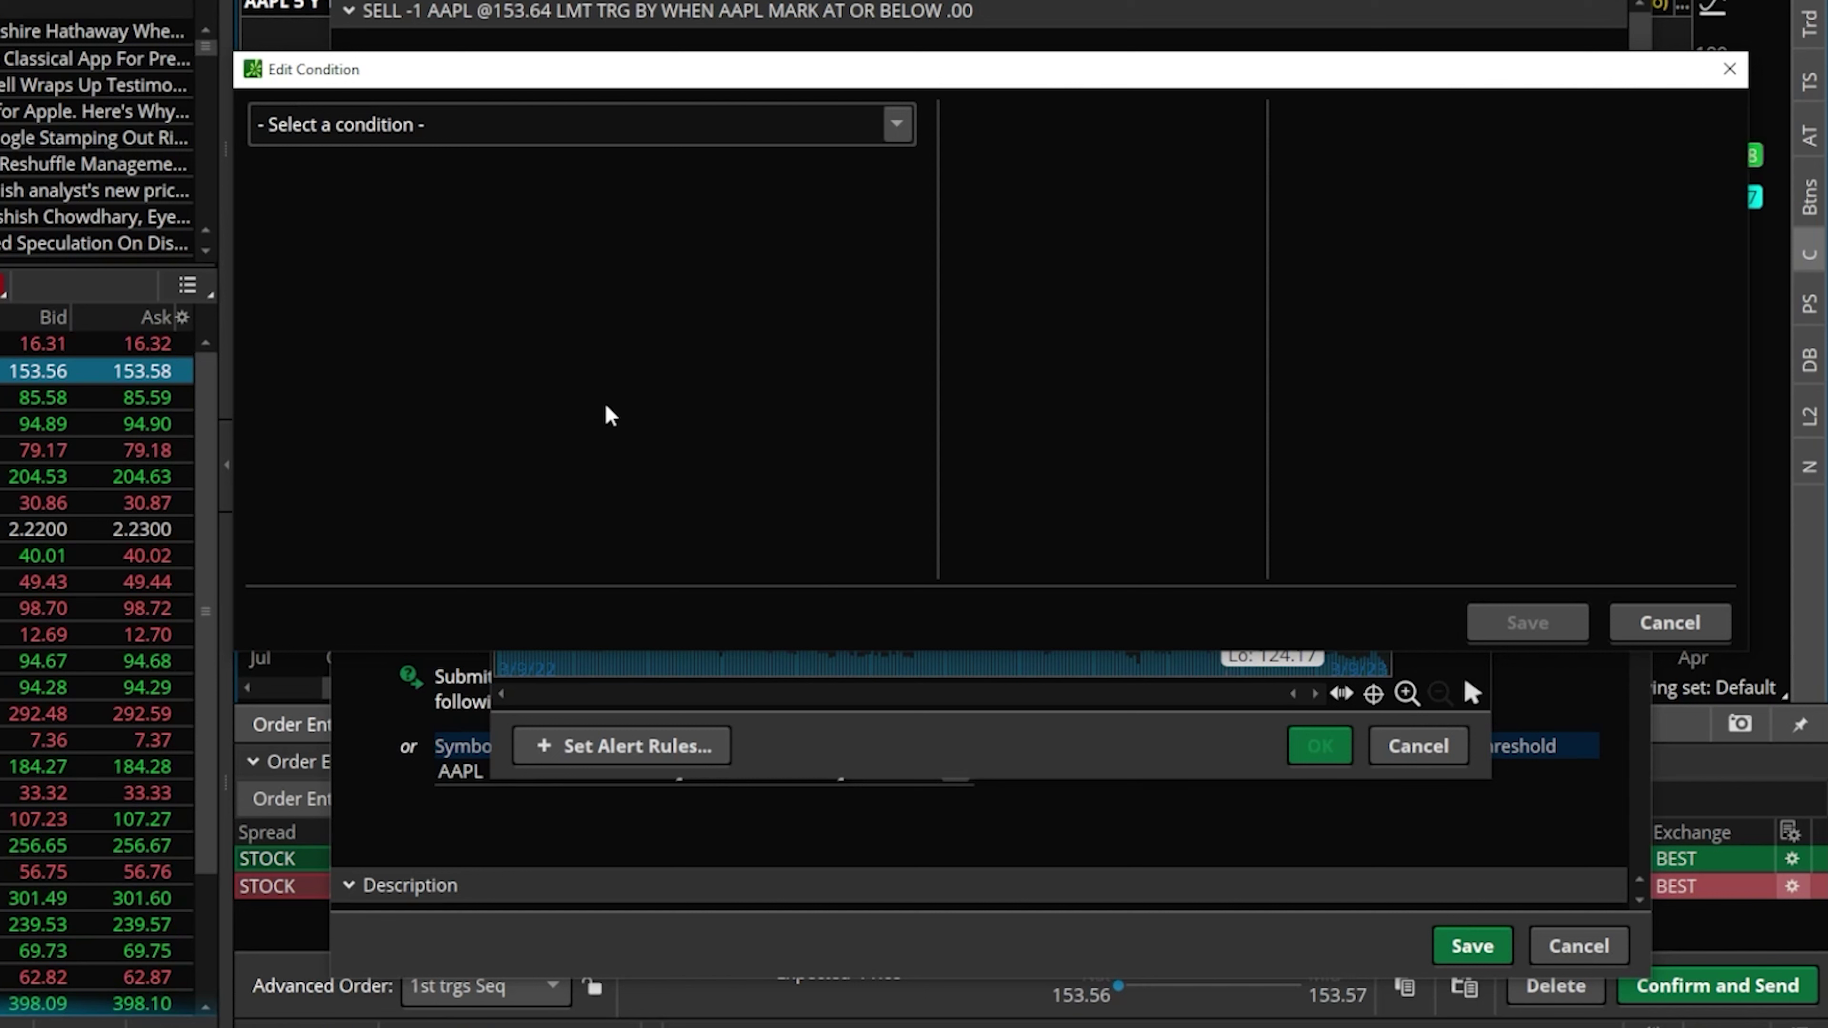
{"action": "left_click", "coordinate": [907, 124]}
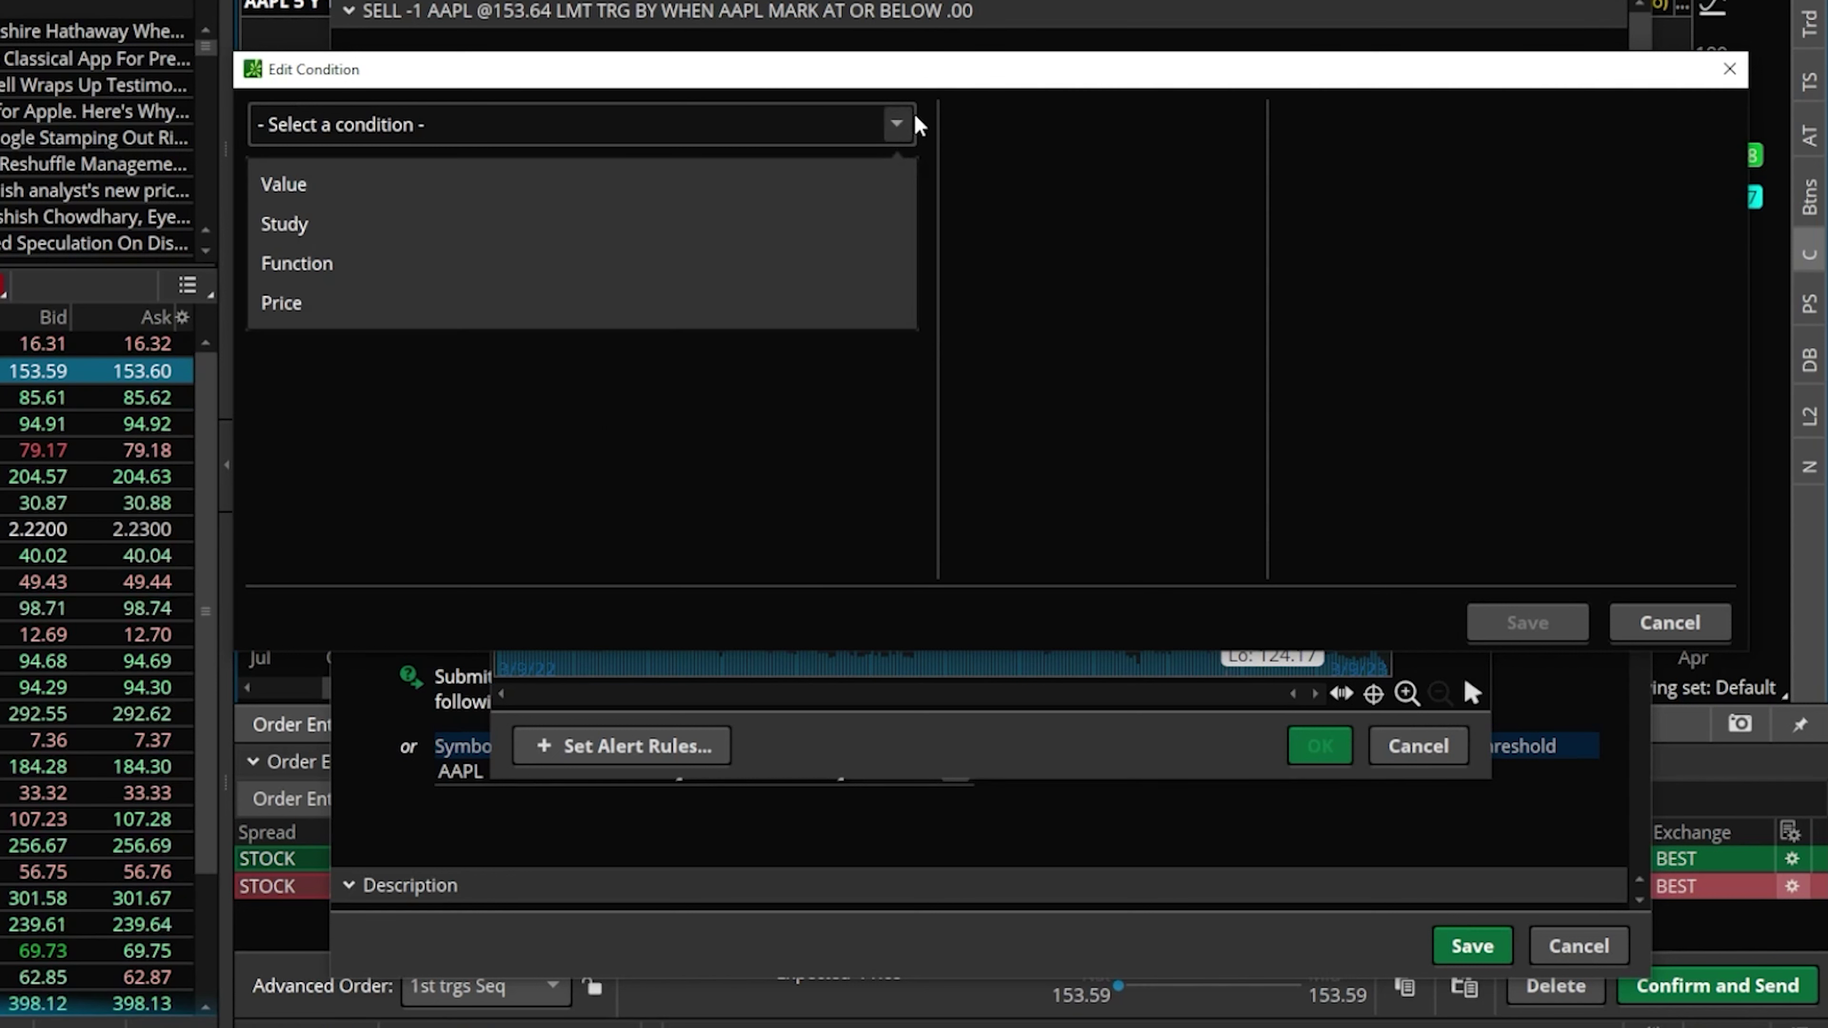
{"action": "left_click", "coordinate": [758, 218]}
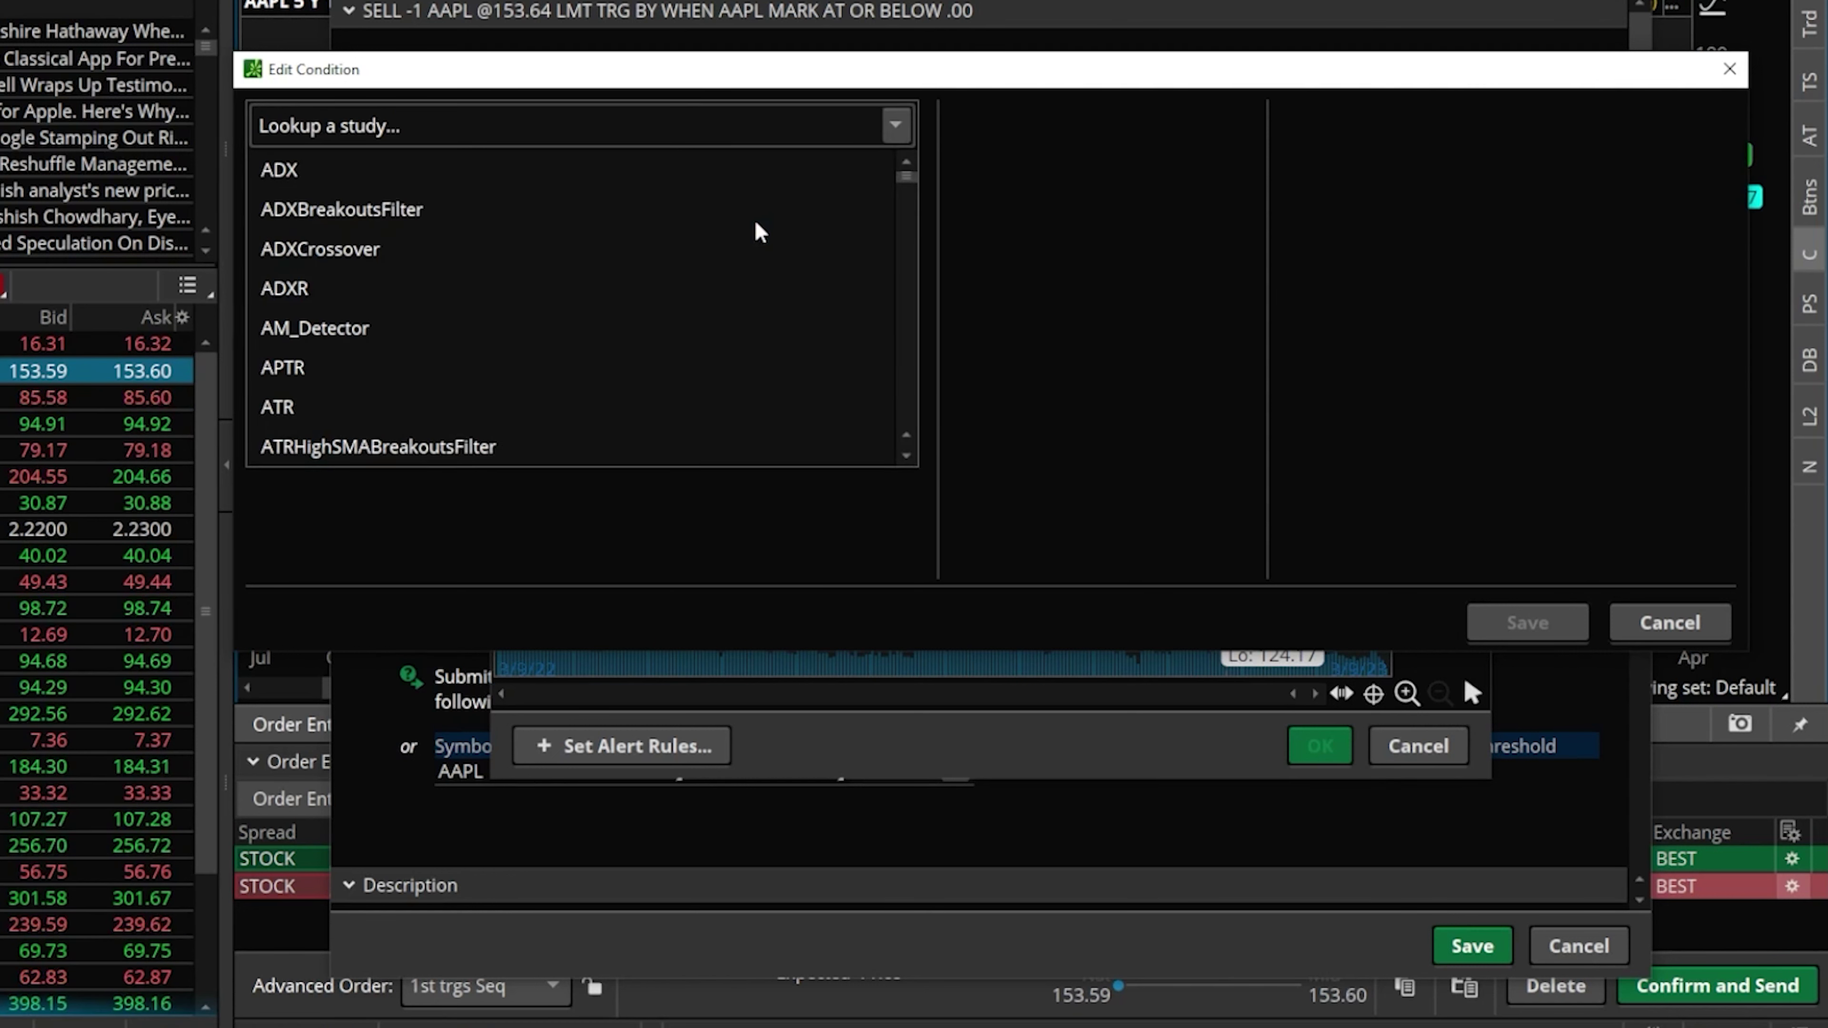
{"action": "left_click", "coordinate": [712, 120]}
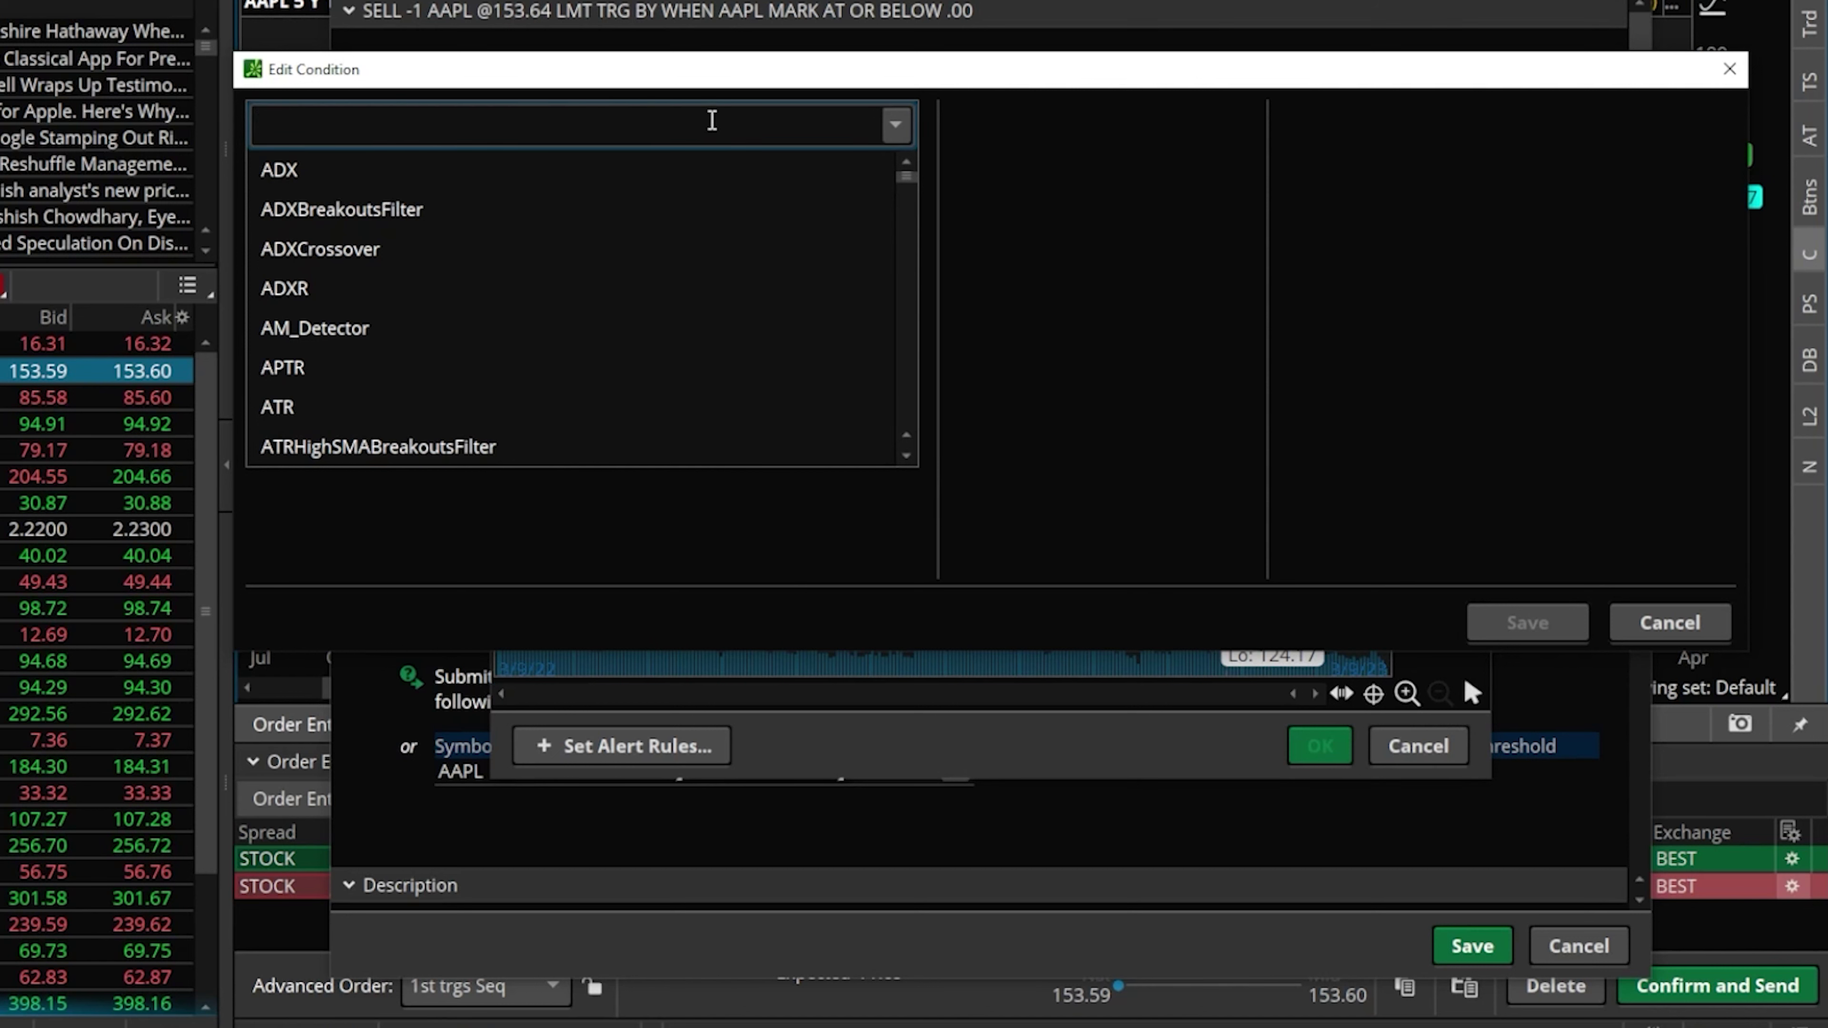
{"action": "type", "text": "simple"}
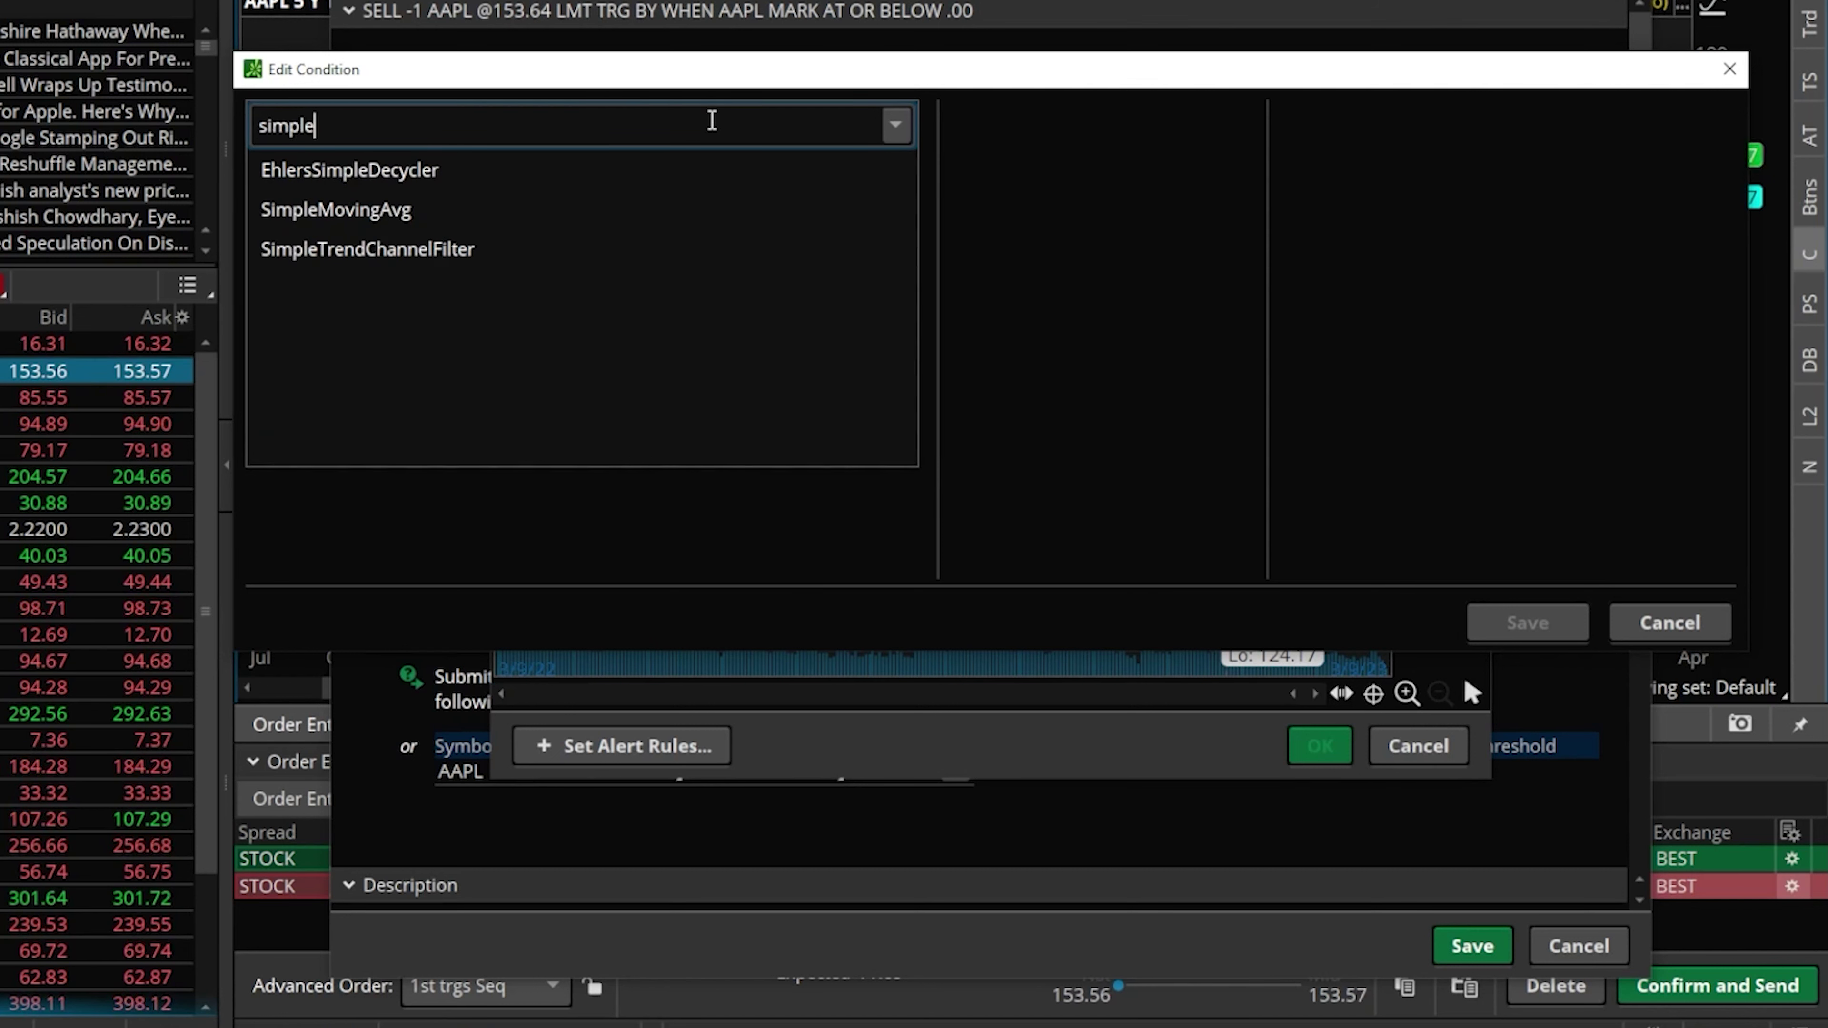
{"action": "left_click", "coordinate": [524, 213]}
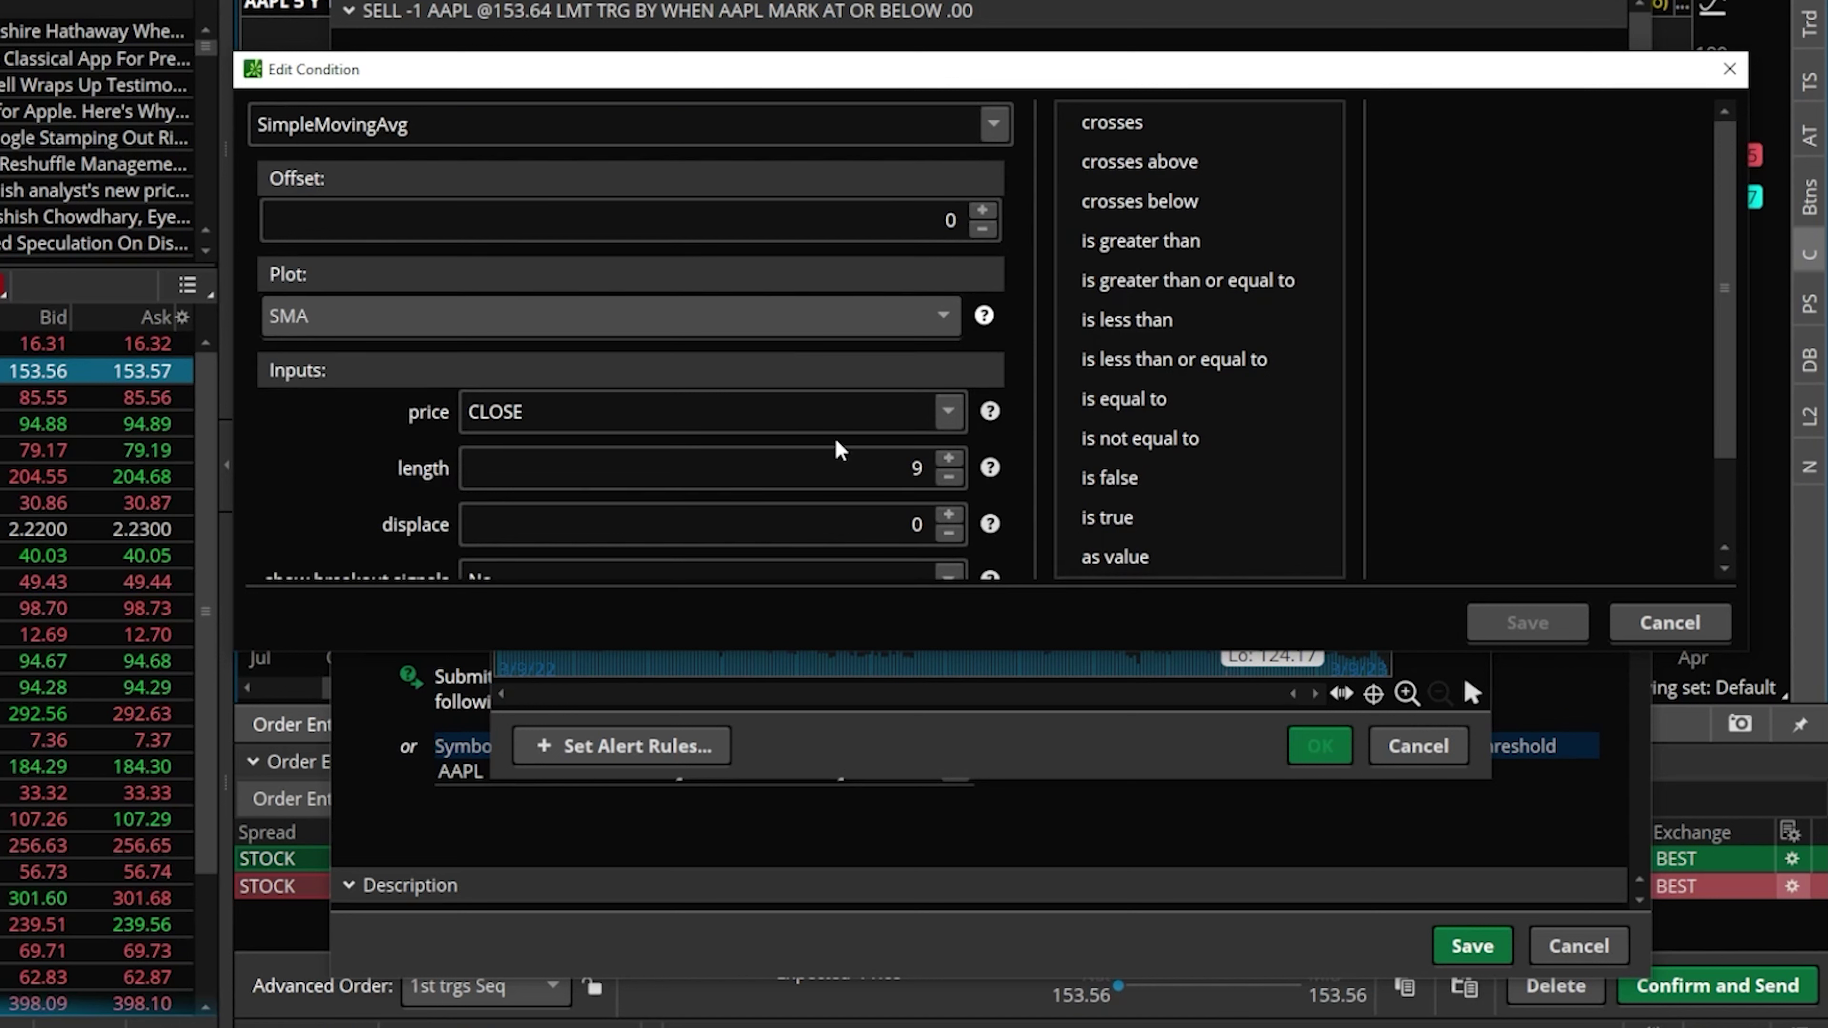
{"action": "left_click", "coordinate": [926, 467]}
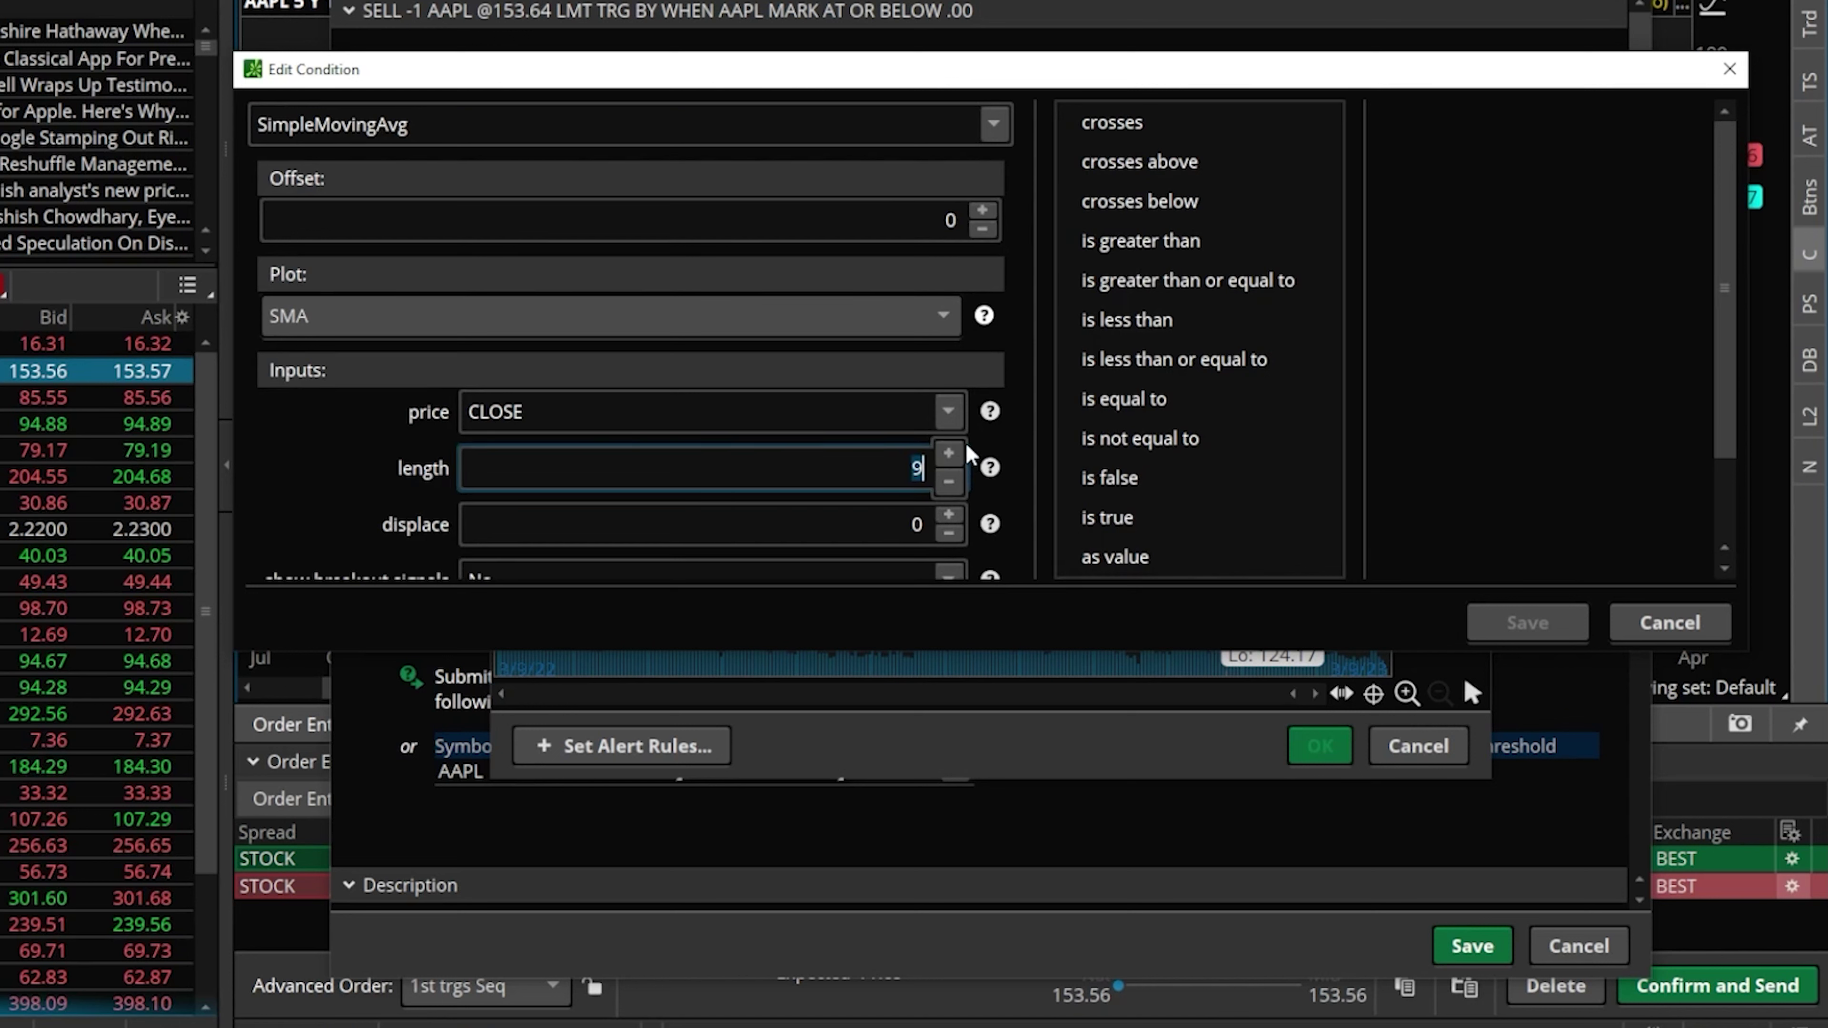
{"action": "type", "text": "50"}
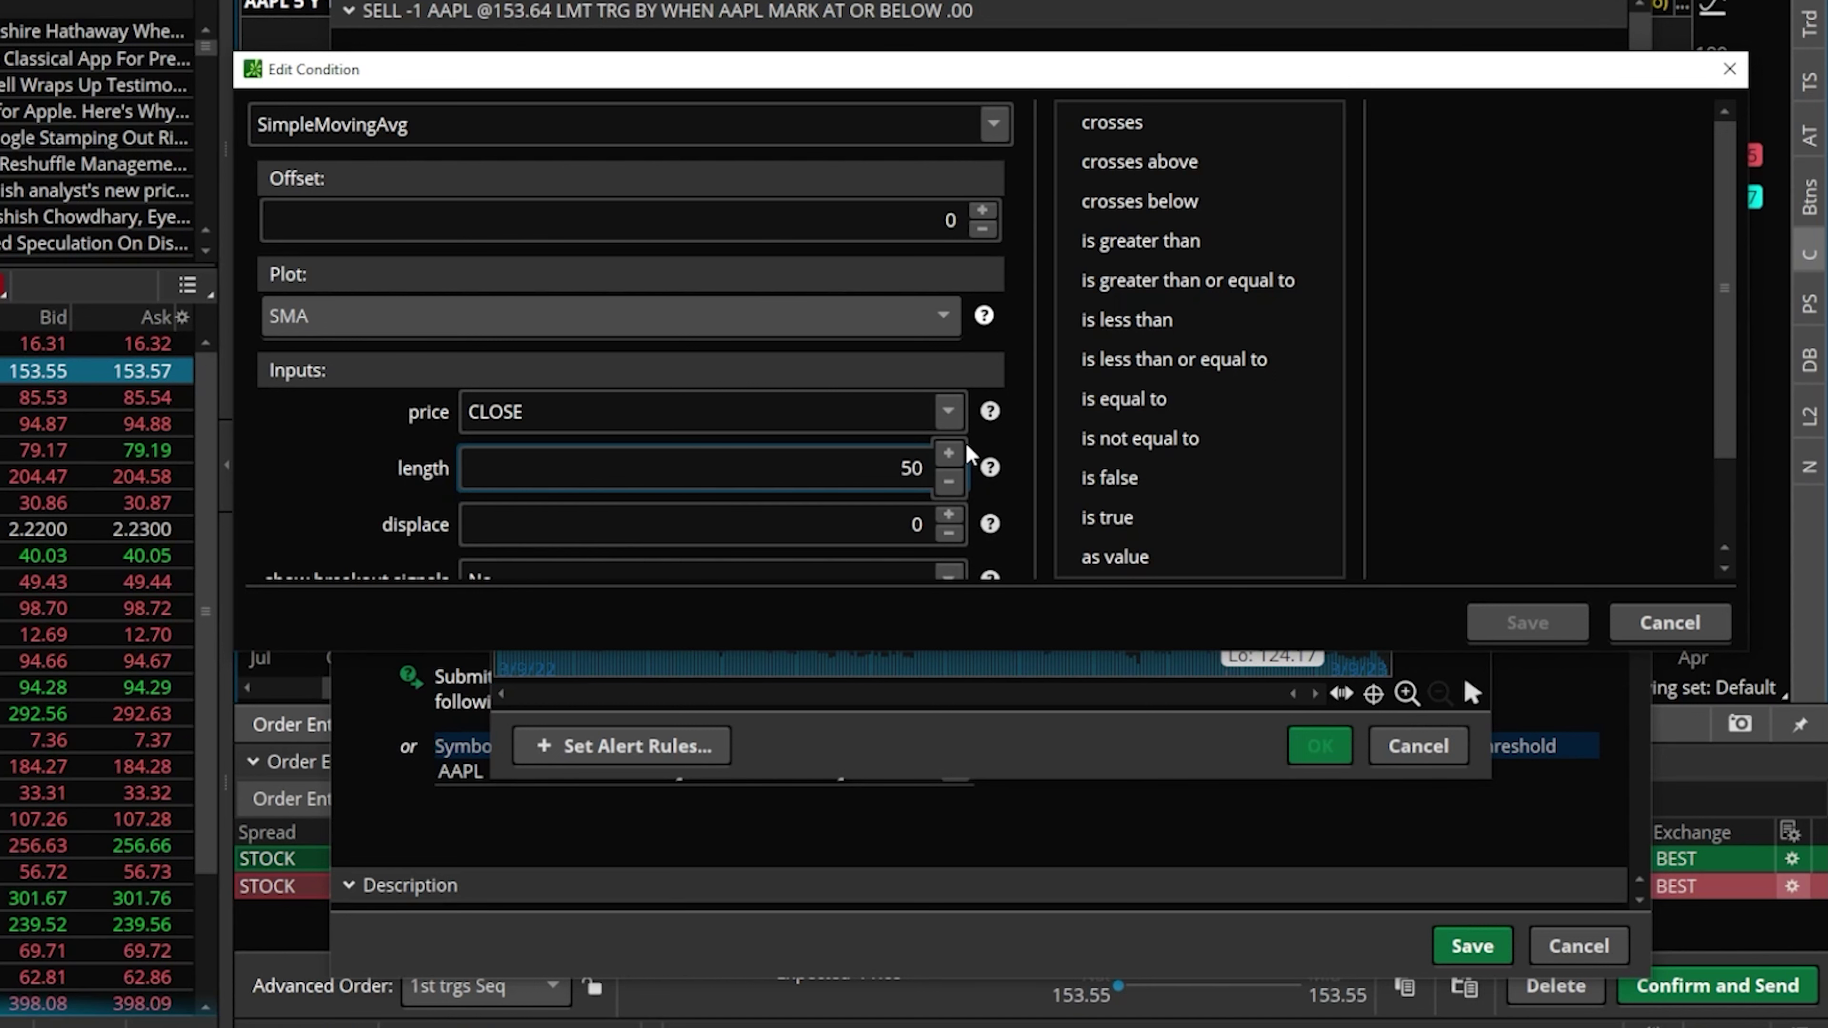
- Make it trigger when crossing below a second SimpleMovingAvg with length 200
{"action": "left_click", "coordinate": [1125, 208]}
{"action": "left_click", "coordinate": [1520, 120]}
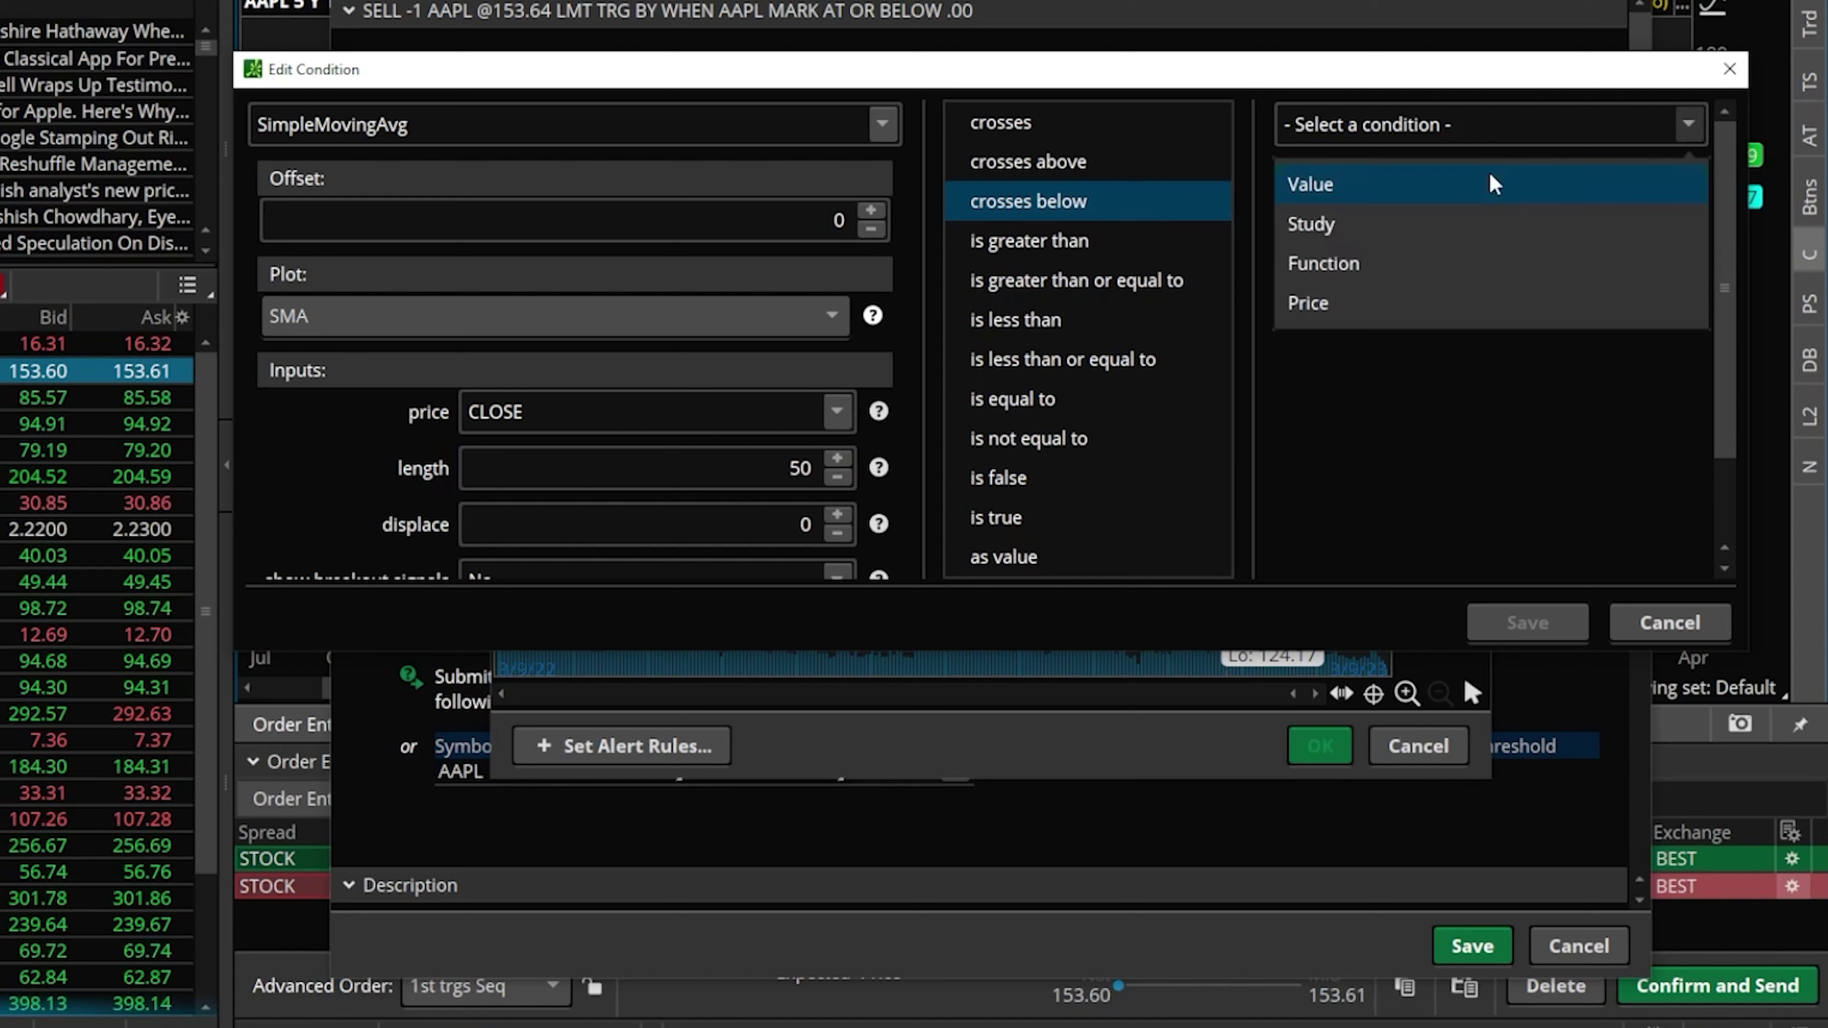
{"action": "left_click", "coordinate": [1468, 226]}
{"action": "left_click", "coordinate": [1433, 126]}
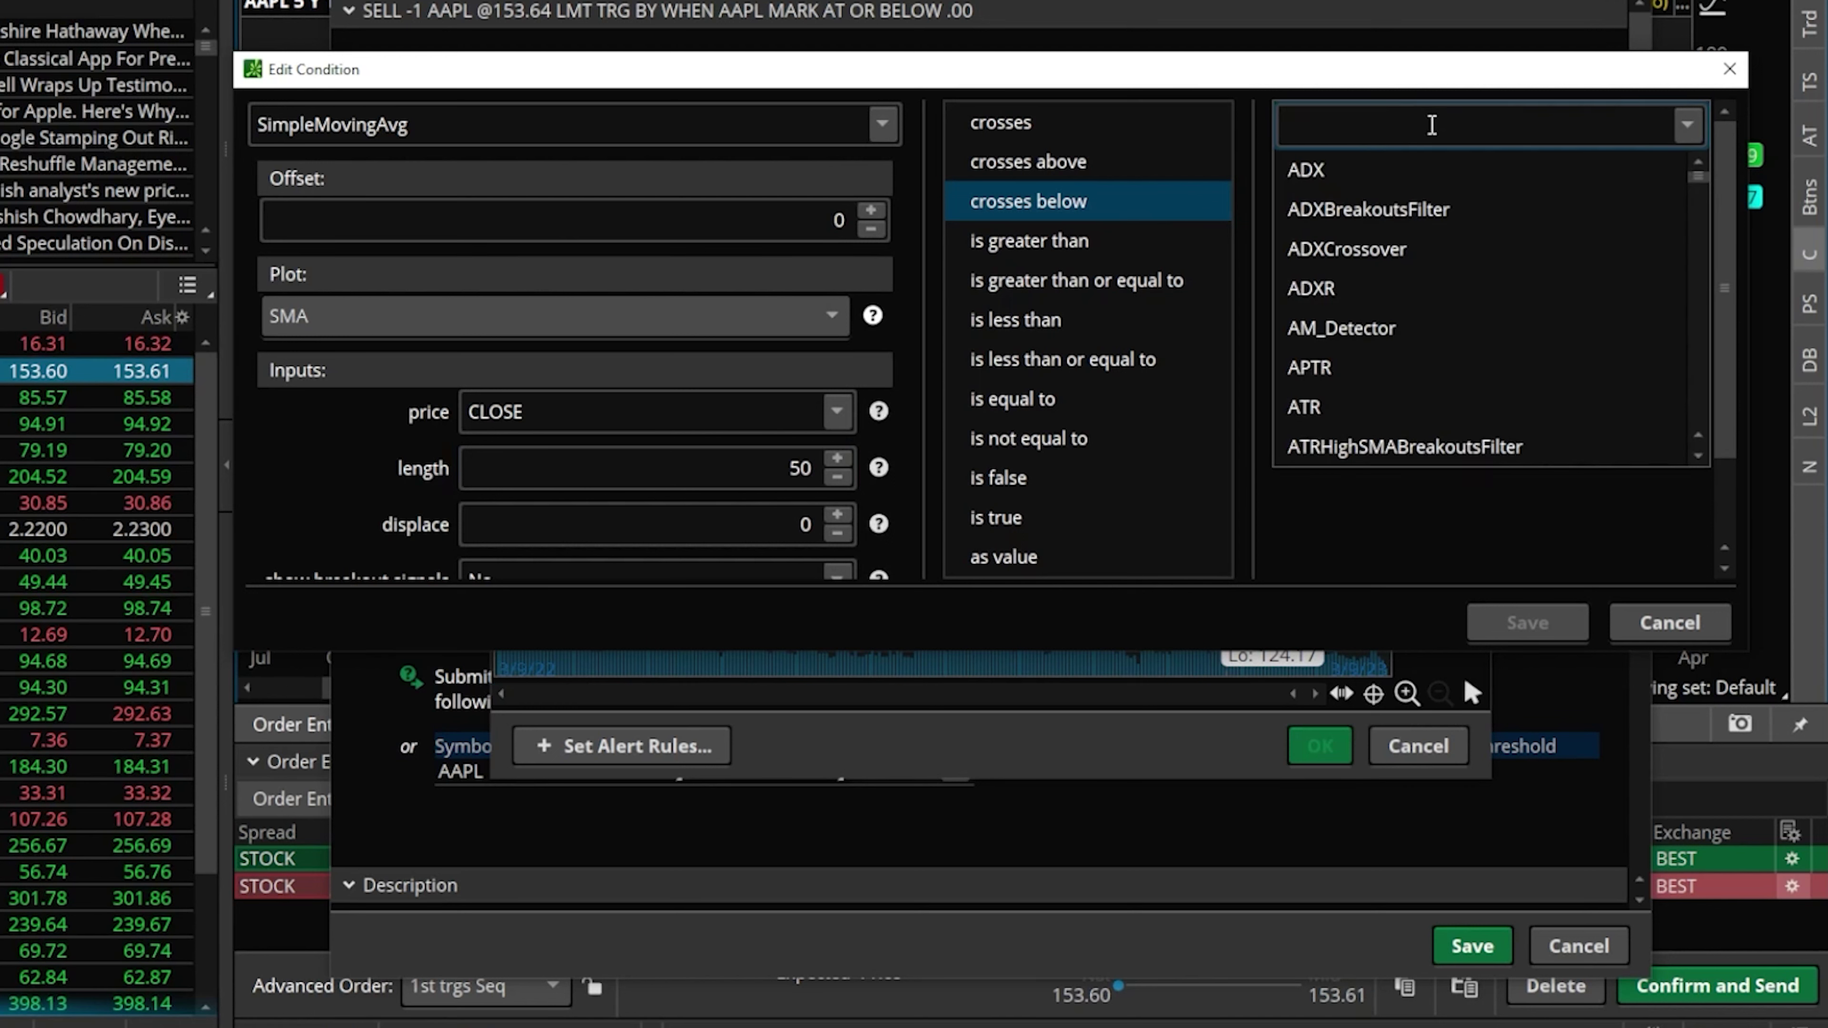
{"action": "type", "text": "simple"}
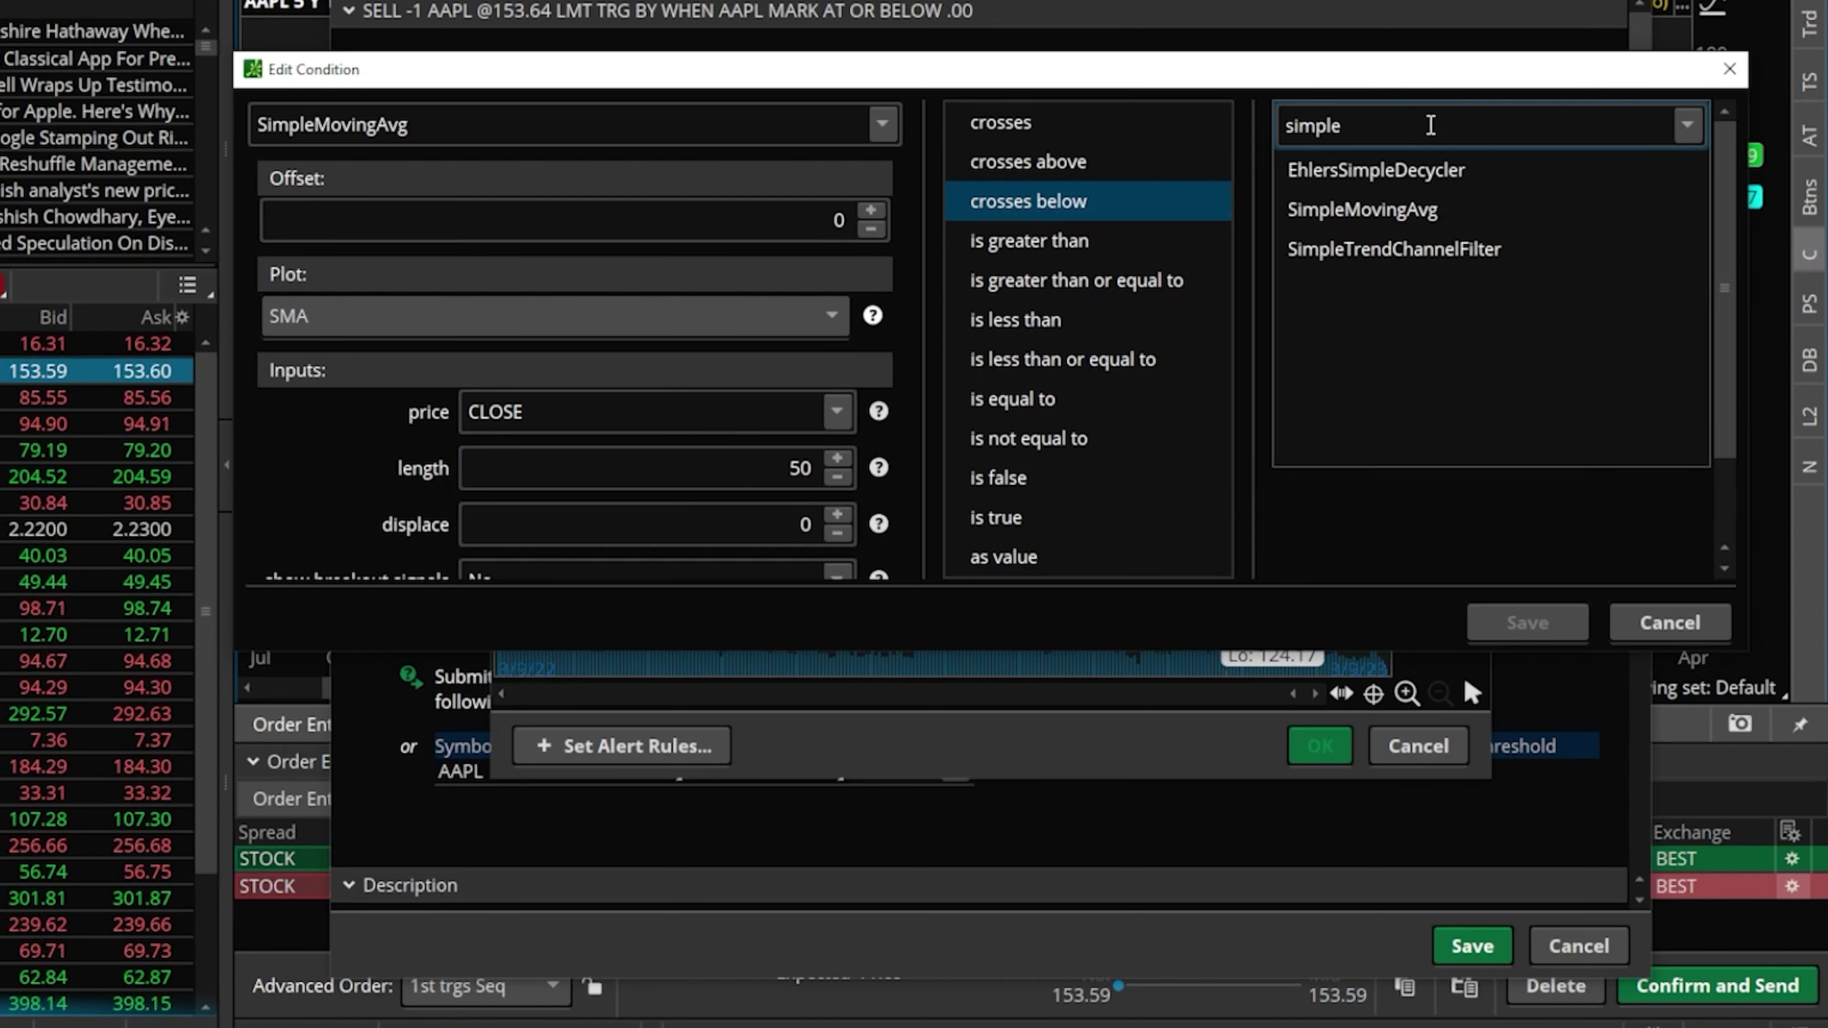
{"action": "left_click", "coordinate": [1430, 201]}
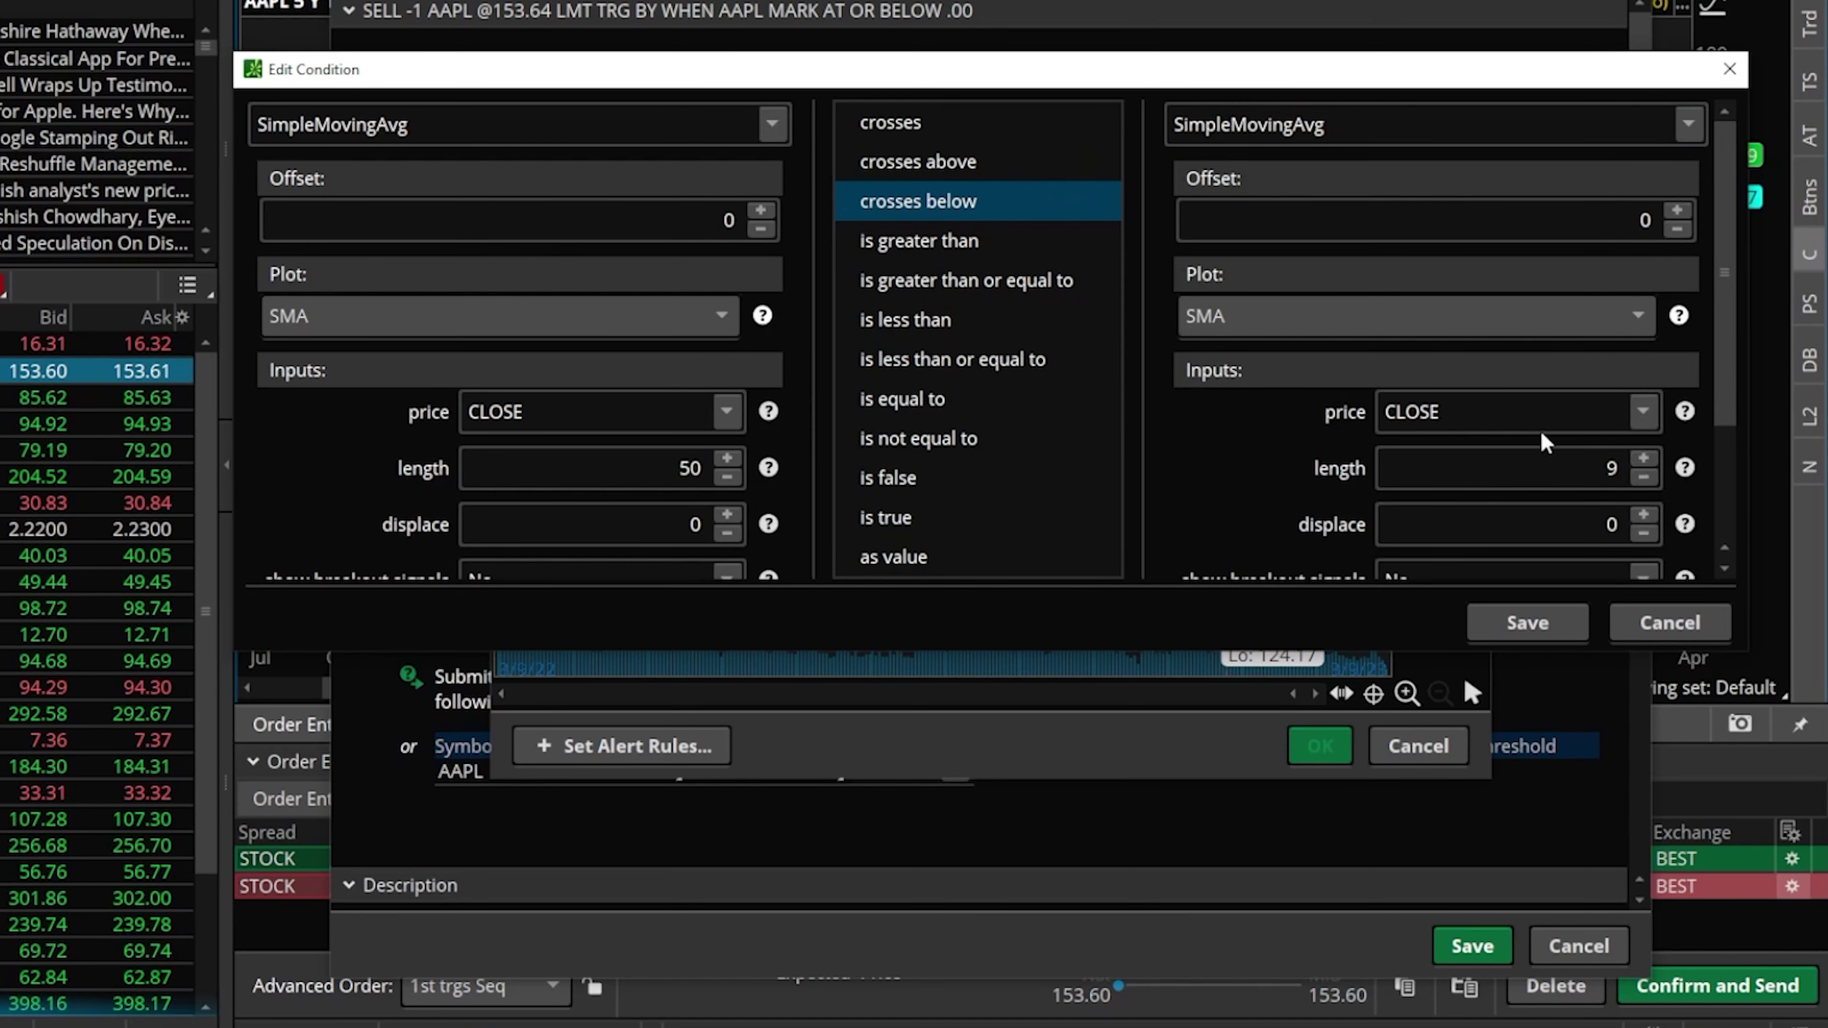
{"action": "left_click", "coordinate": [1547, 468]}
{"action": "key", "text": "BackSpace"}
{"action": "type", "text": "2"}
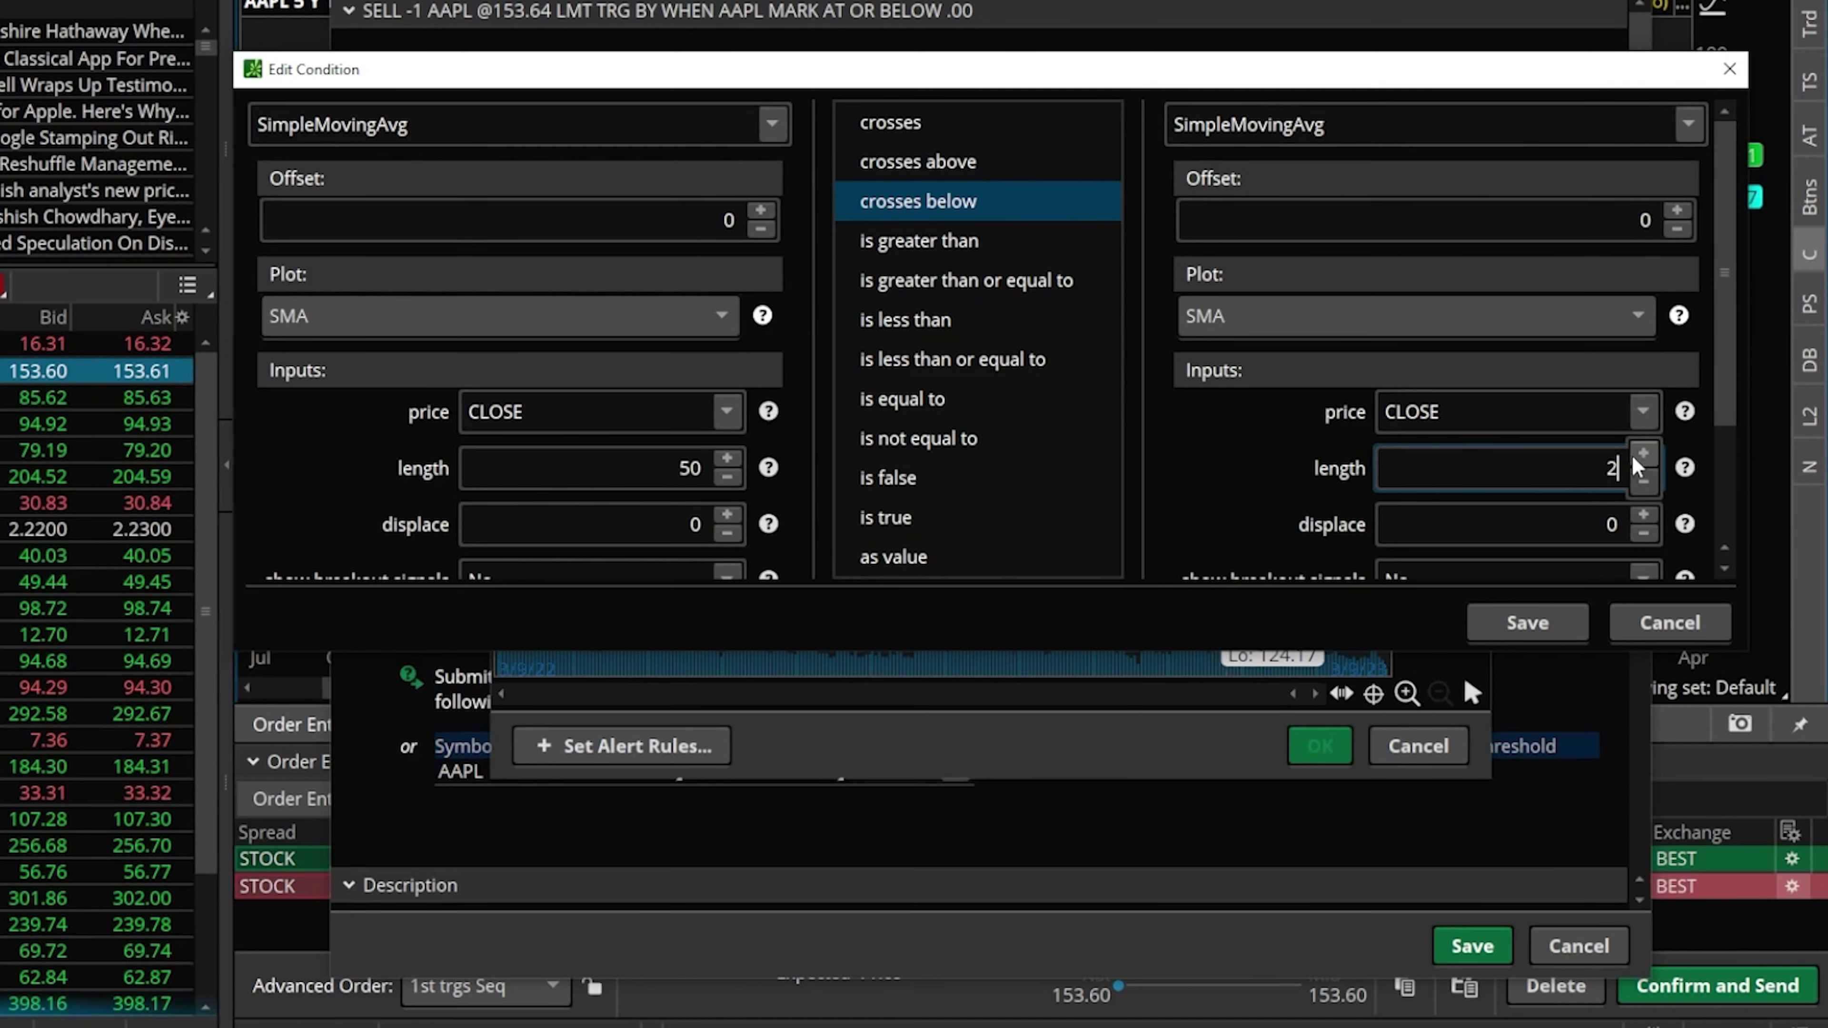
{"action": "type", "text": "00"}
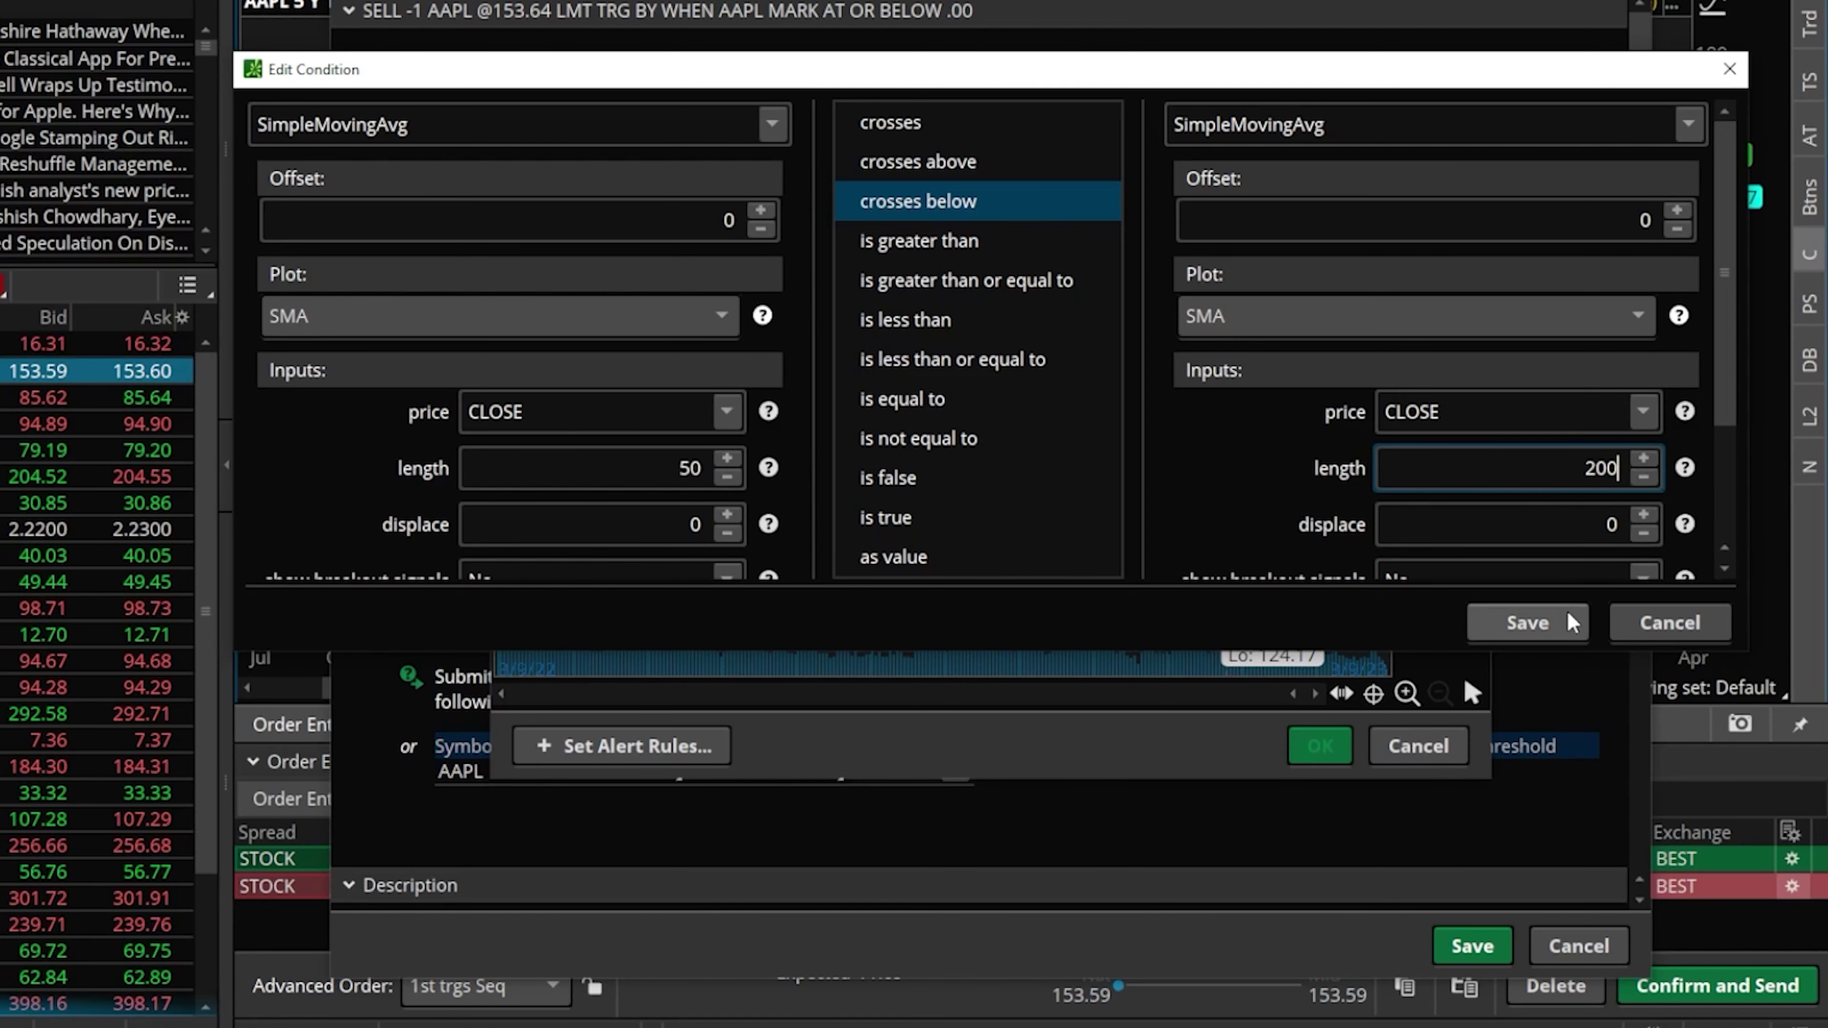
- Save the crossover condition, set the sell price rule to MARKET, and save the rules
{"action": "left_click", "coordinate": [1552, 623]}
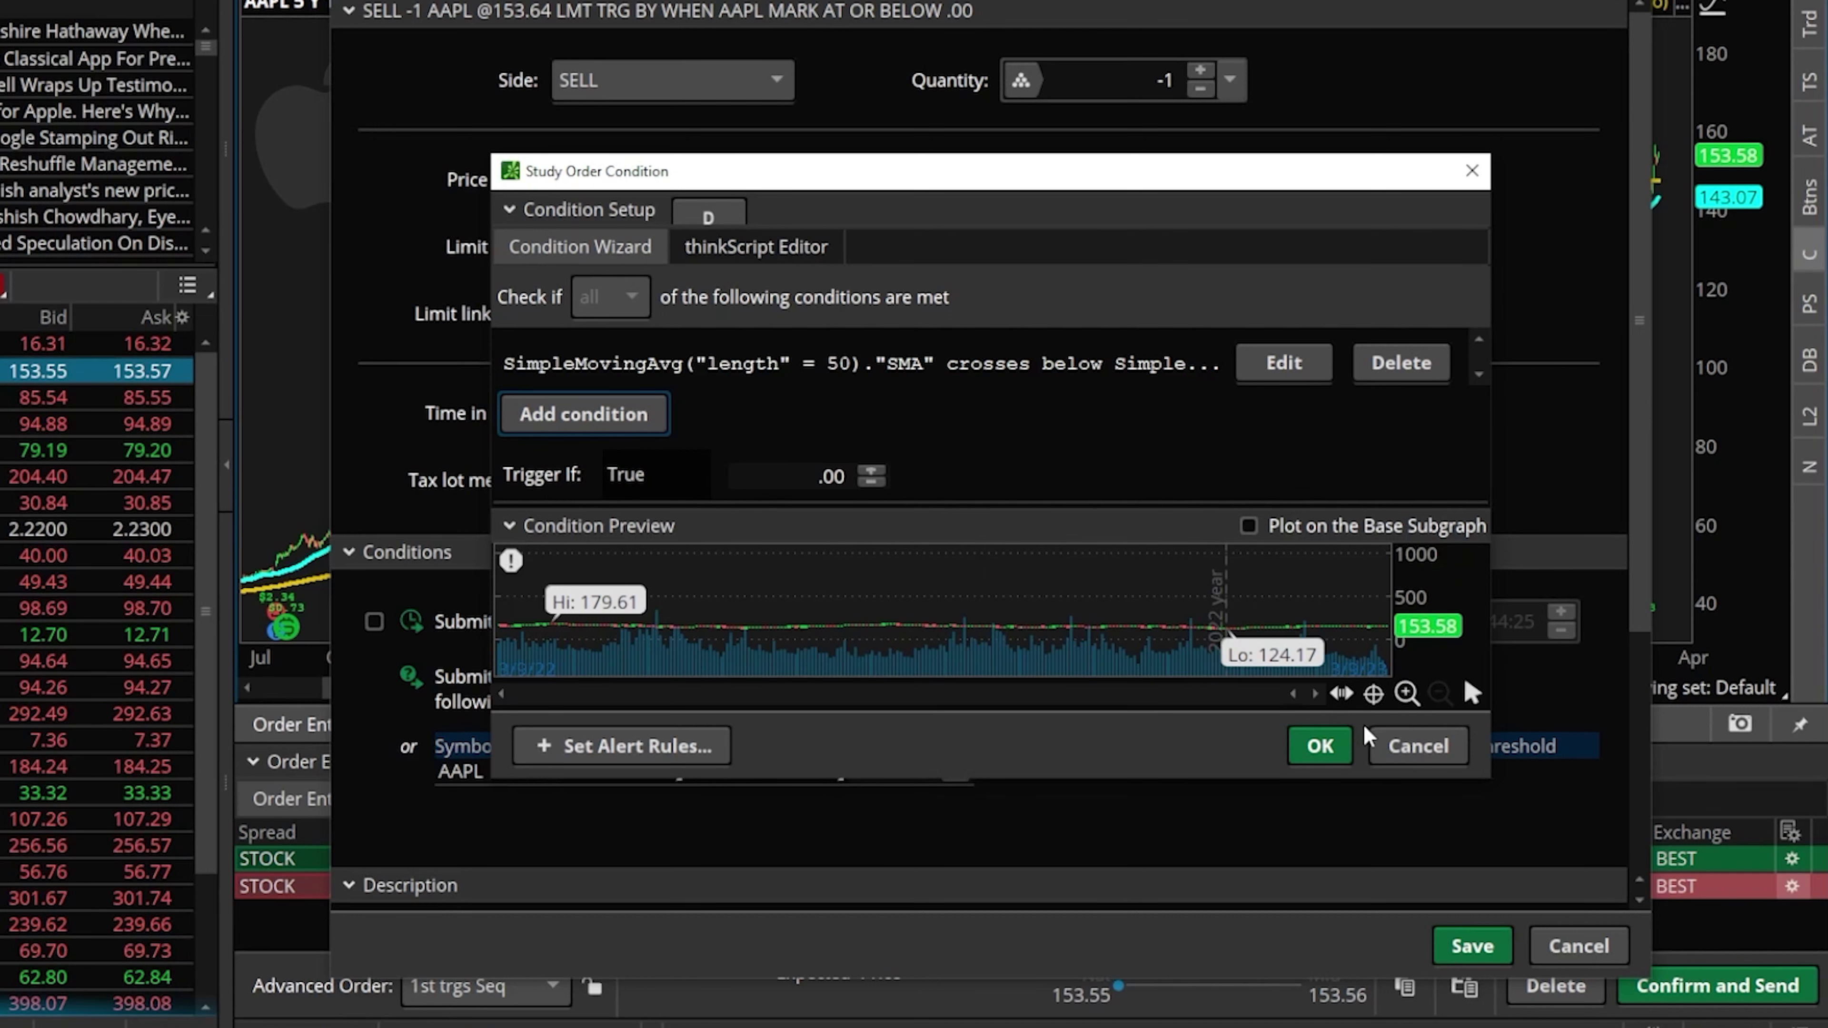
{"action": "left_click", "coordinate": [1320, 746]}
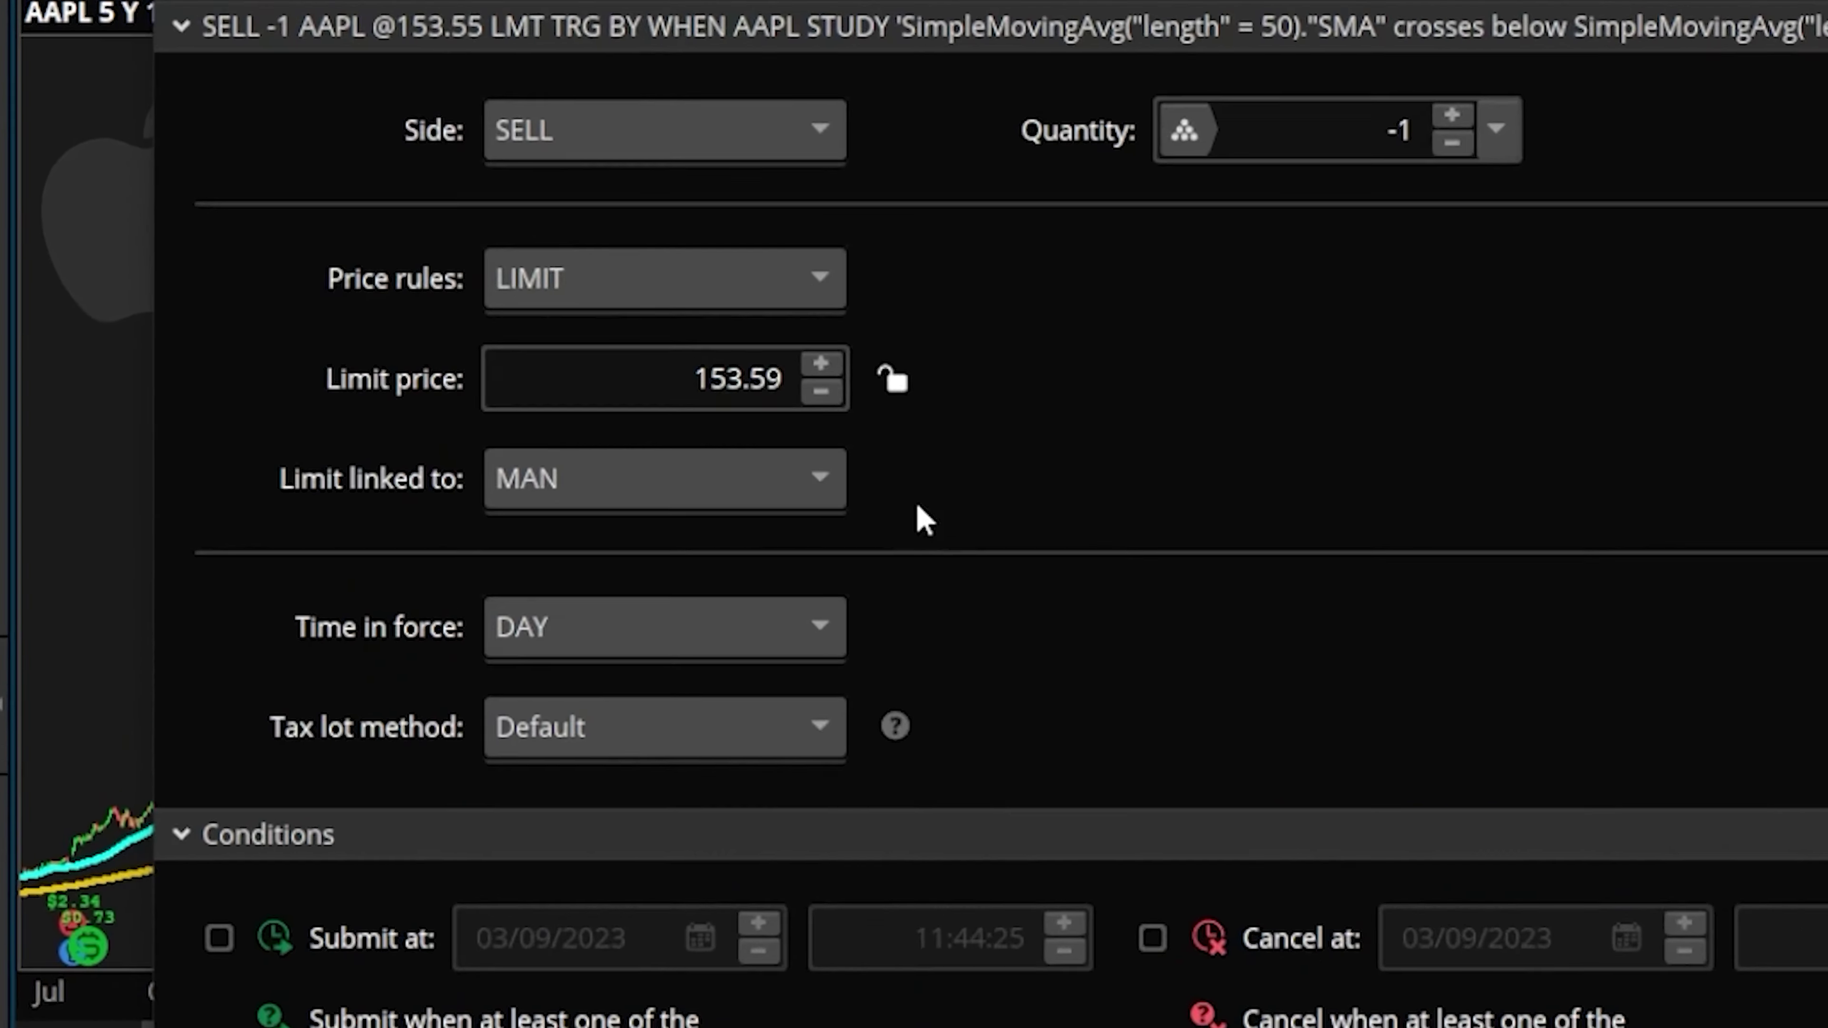
{"action": "left_click", "coordinate": [760, 287]}
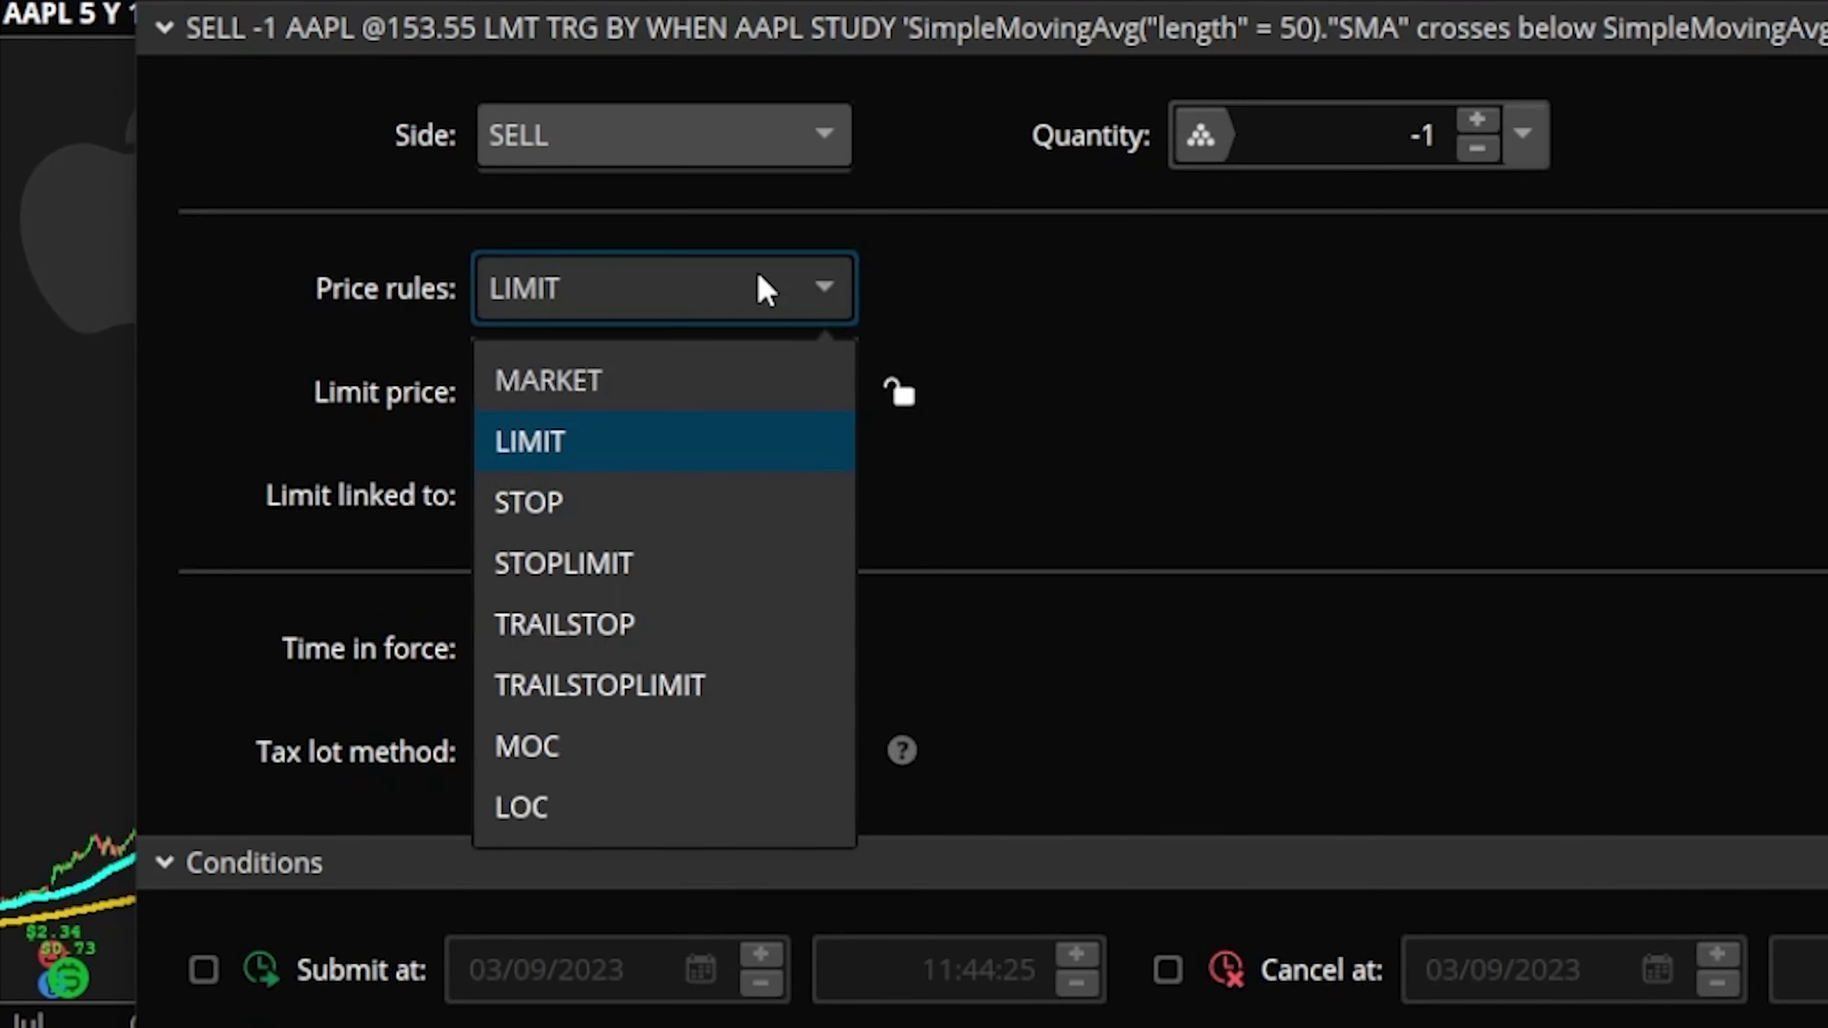
{"action": "left_click", "coordinate": [746, 387]}
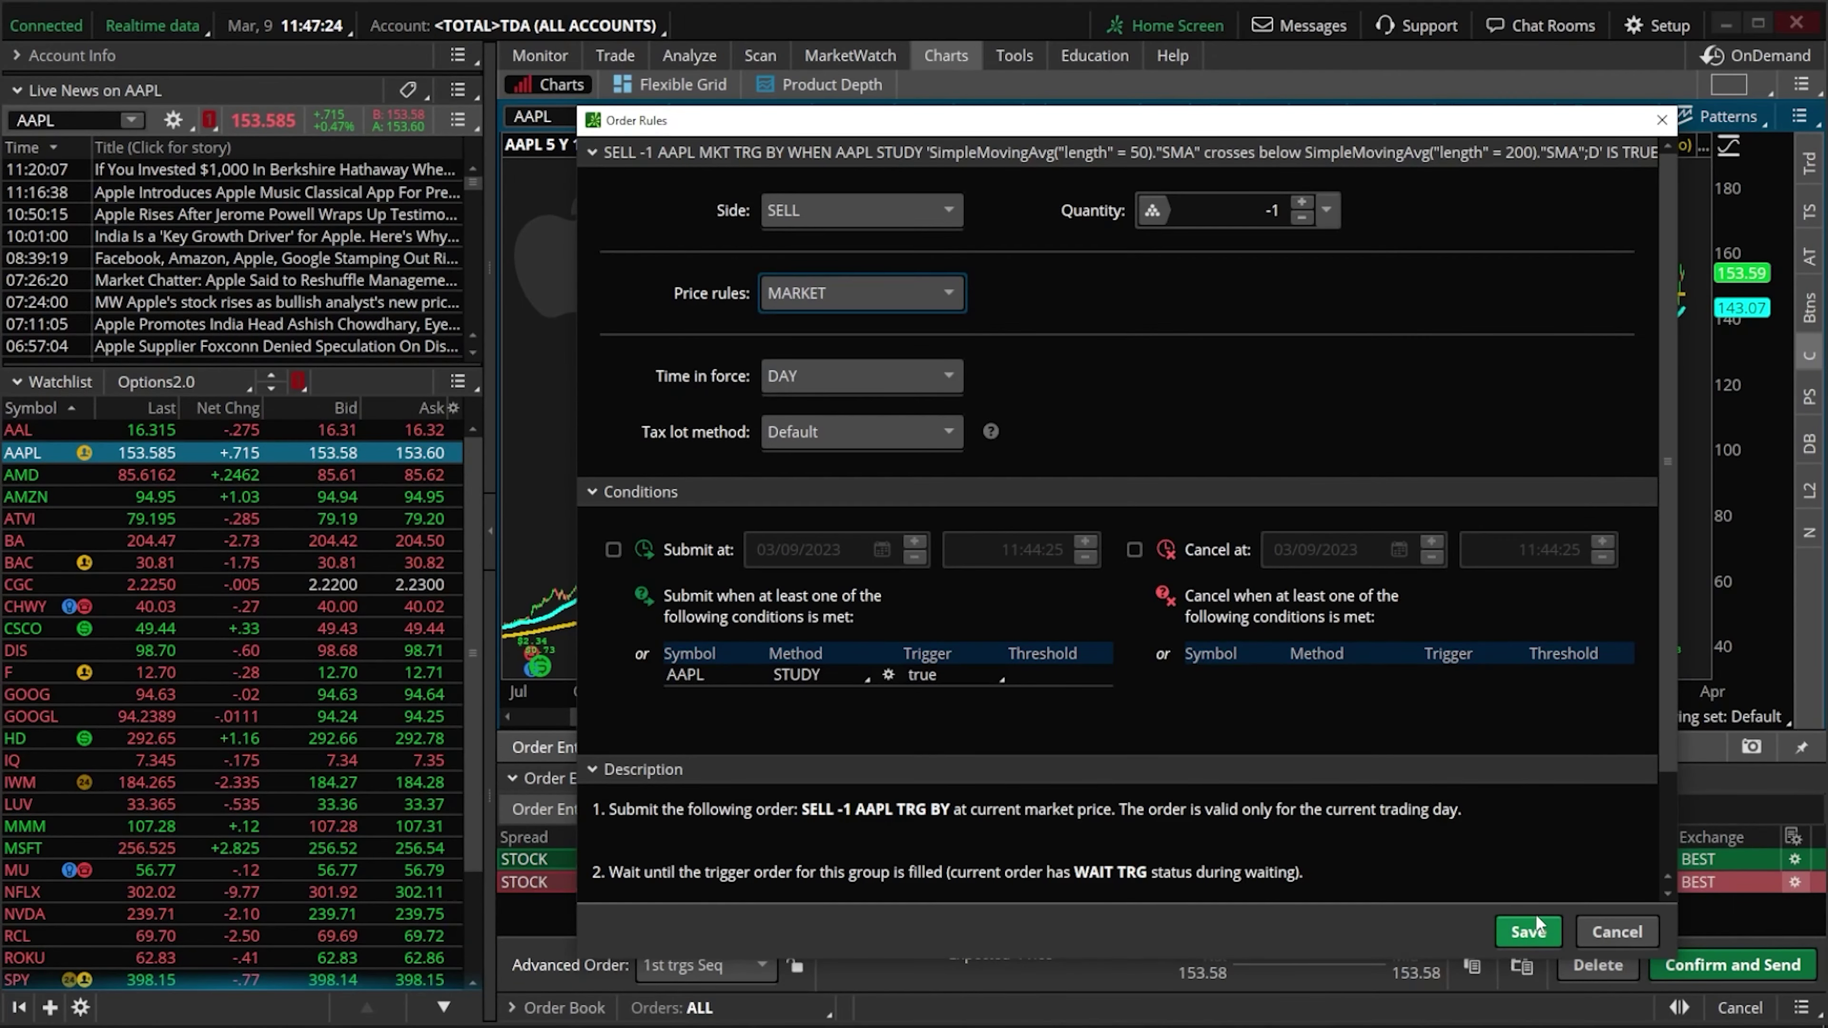
{"action": "left_click", "coordinate": [1533, 929]}
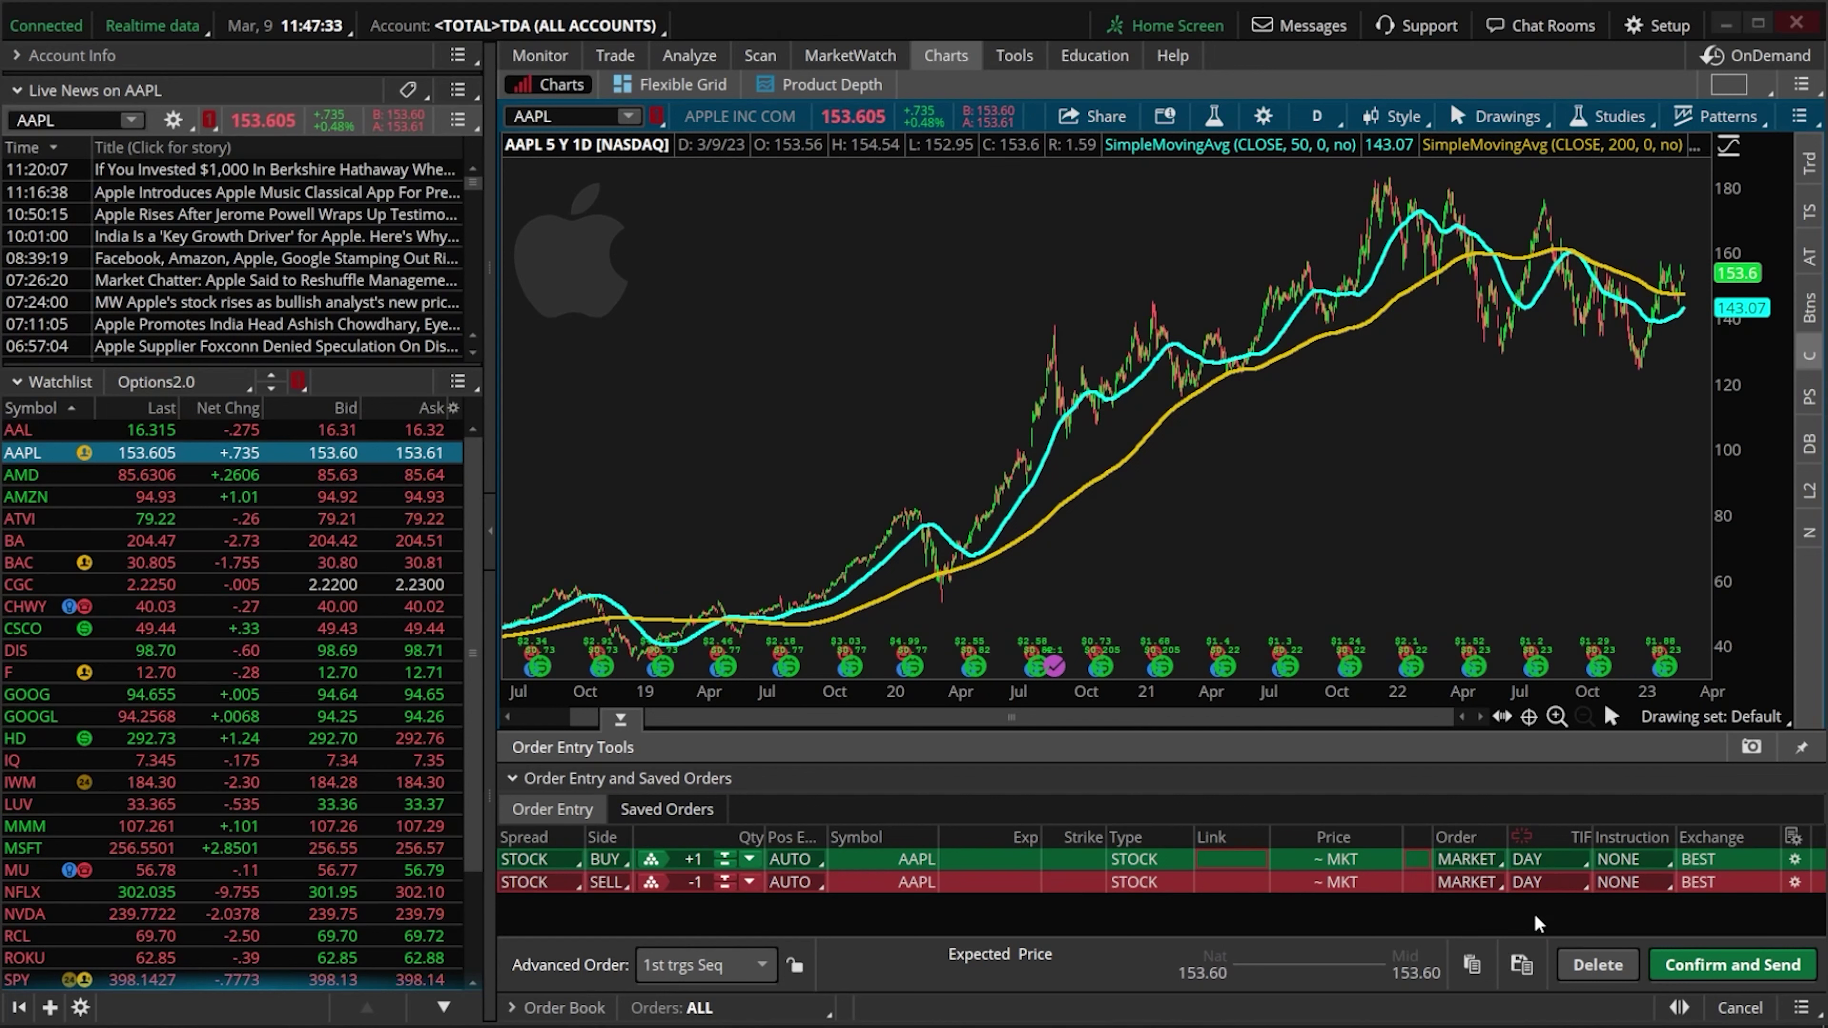
- Confirm and send the +1 buy and -1 sell AAPL orders, then view Monitor activity
{"action": "left_click", "coordinate": [1704, 967]}
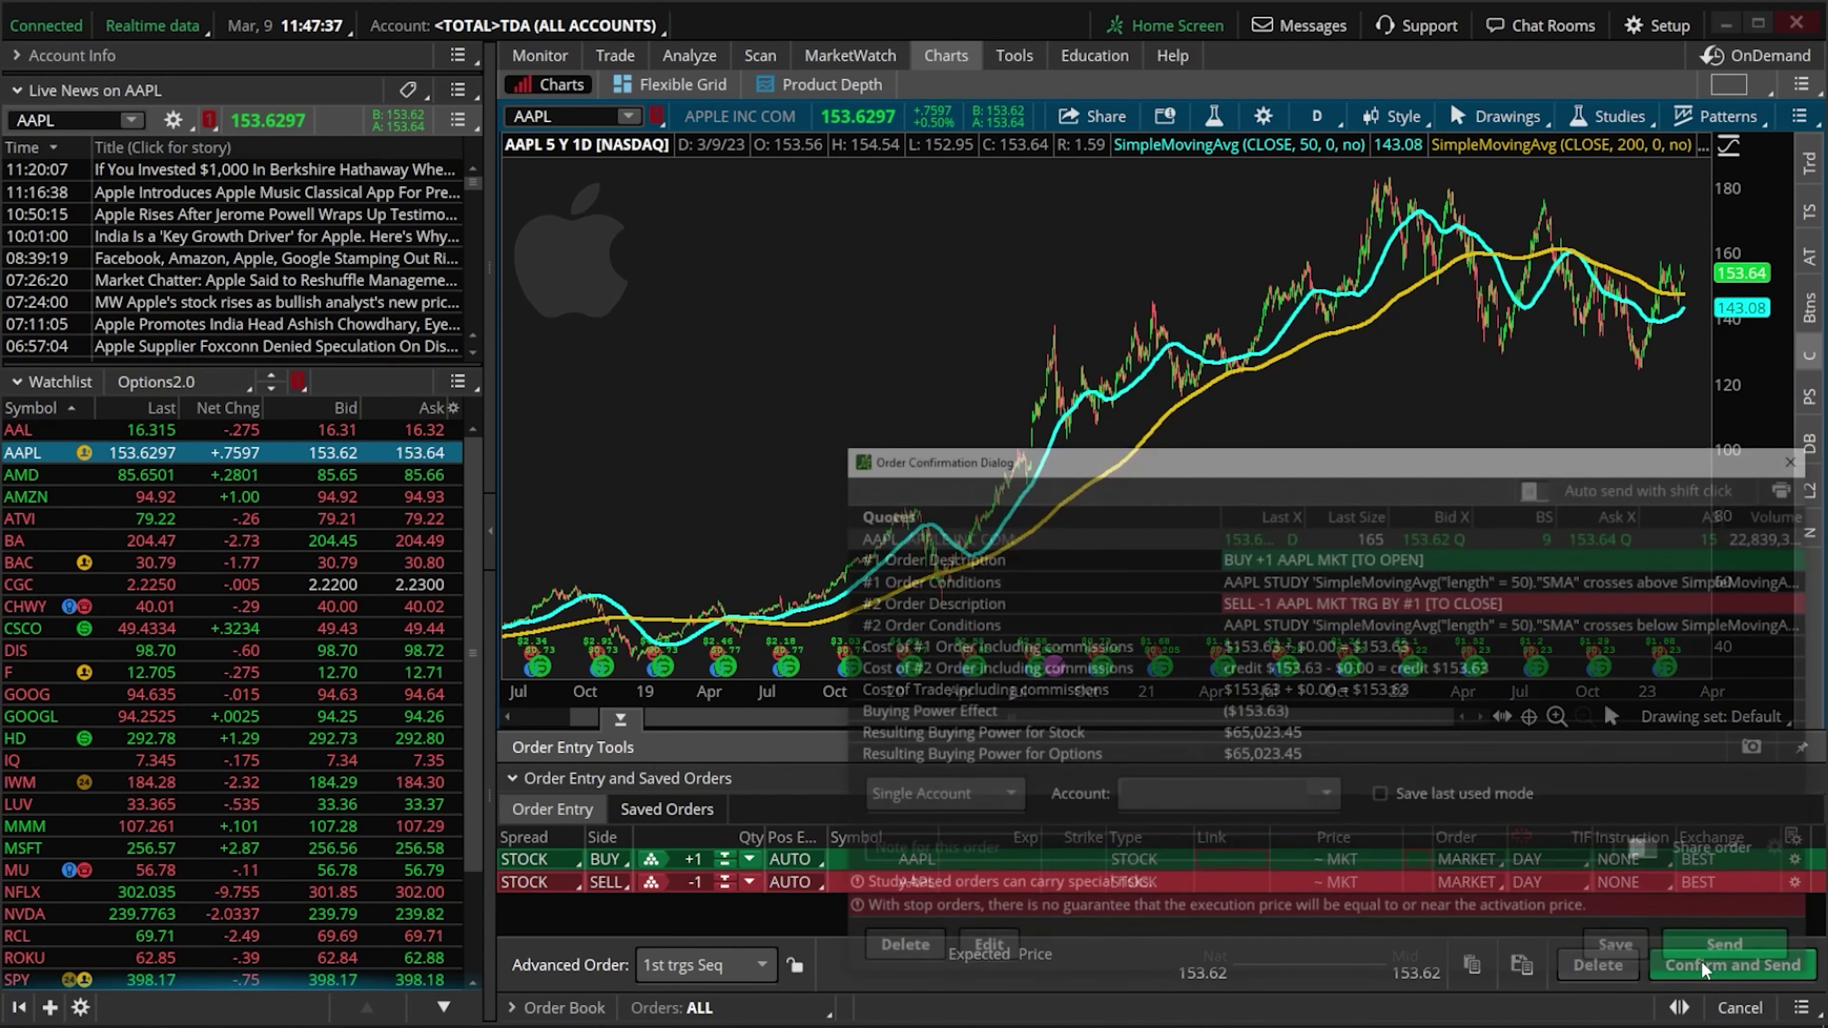
{"action": "left_click", "coordinate": [1727, 952]}
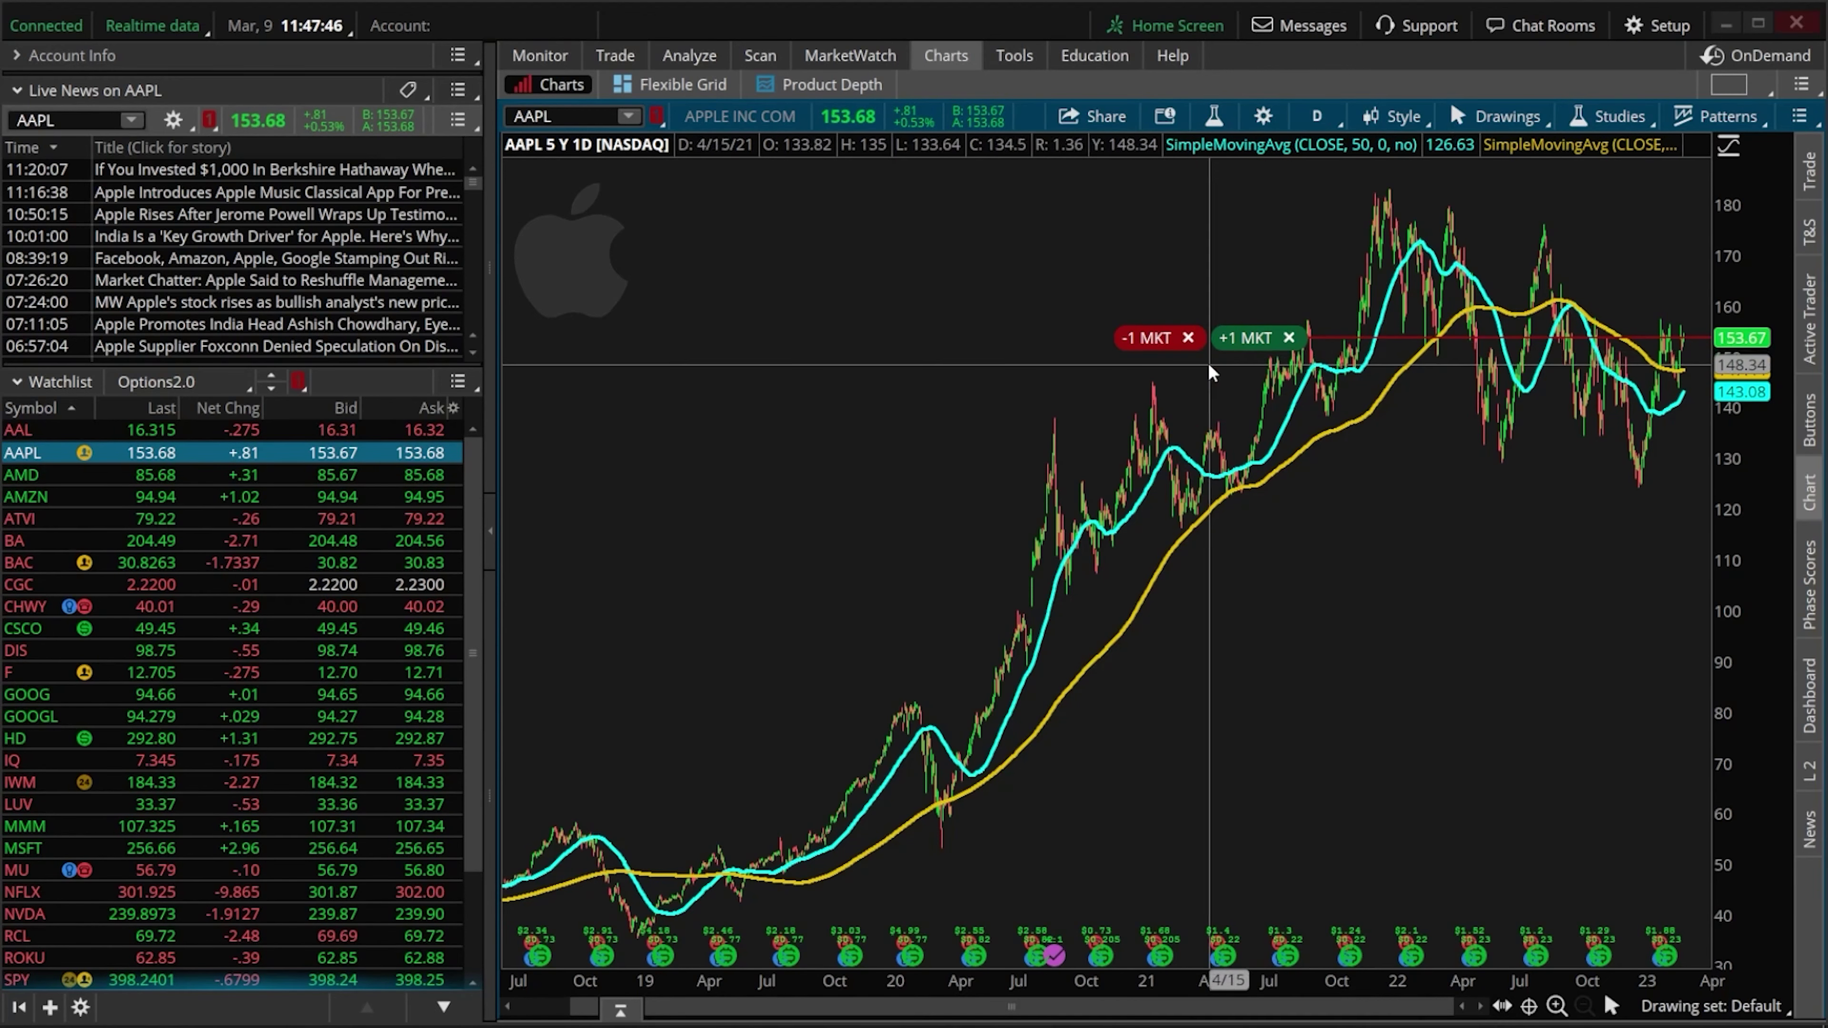
{"action": "mouse_move", "coordinate": [1184, 337]}
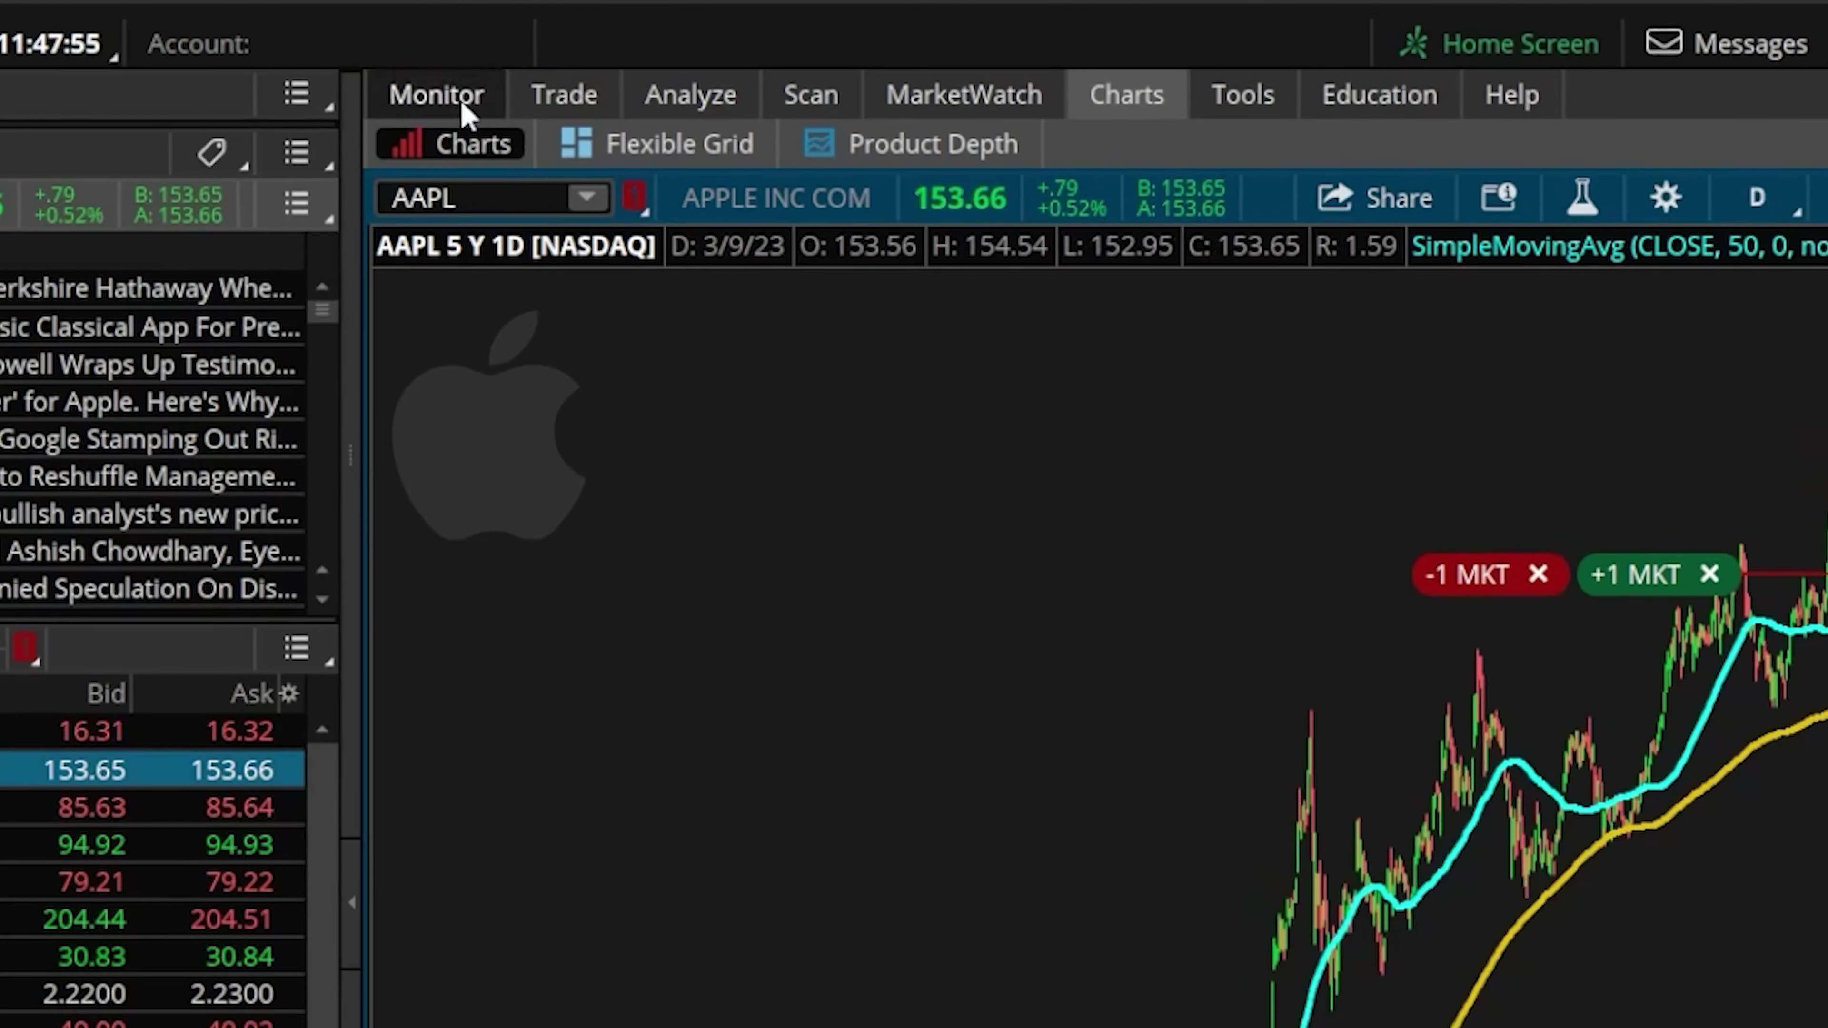
{"action": "left_click", "coordinate": [553, 61]}
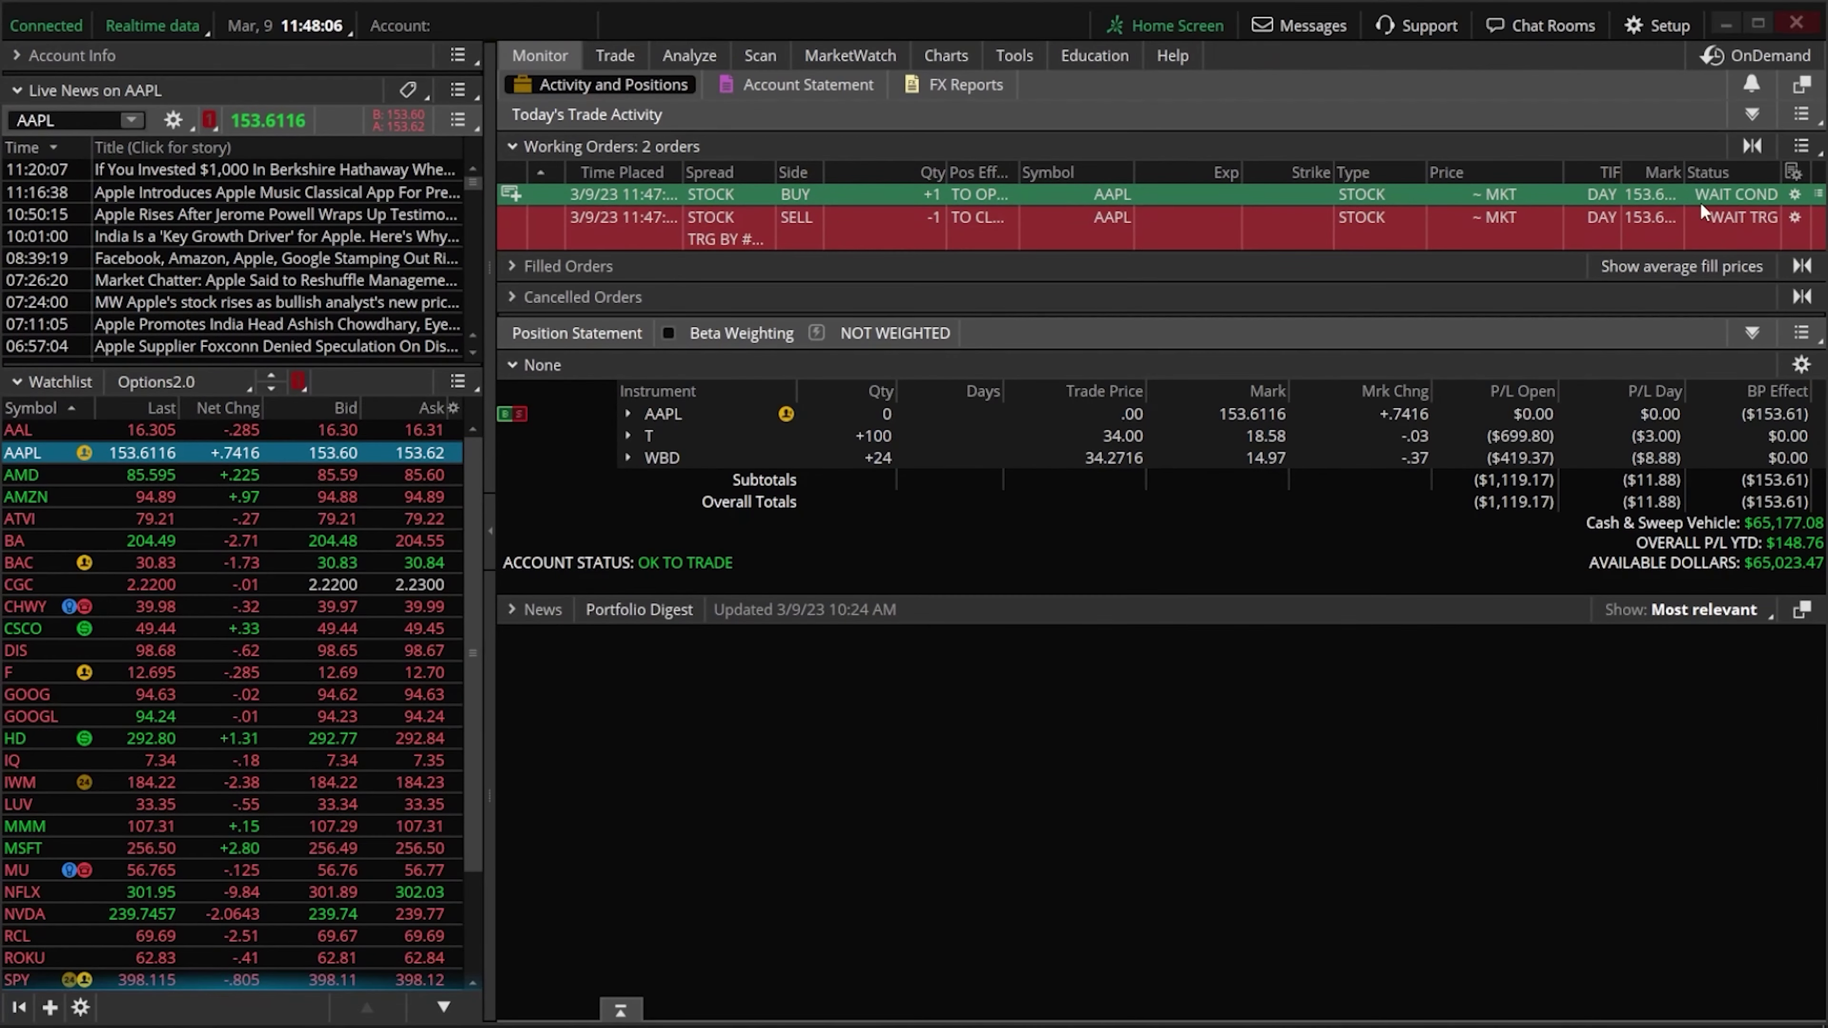
- Review and close the Explain Order view for the buy, then return to the AAPL chart
{"action": "left_click", "coordinate": [1795, 205]}
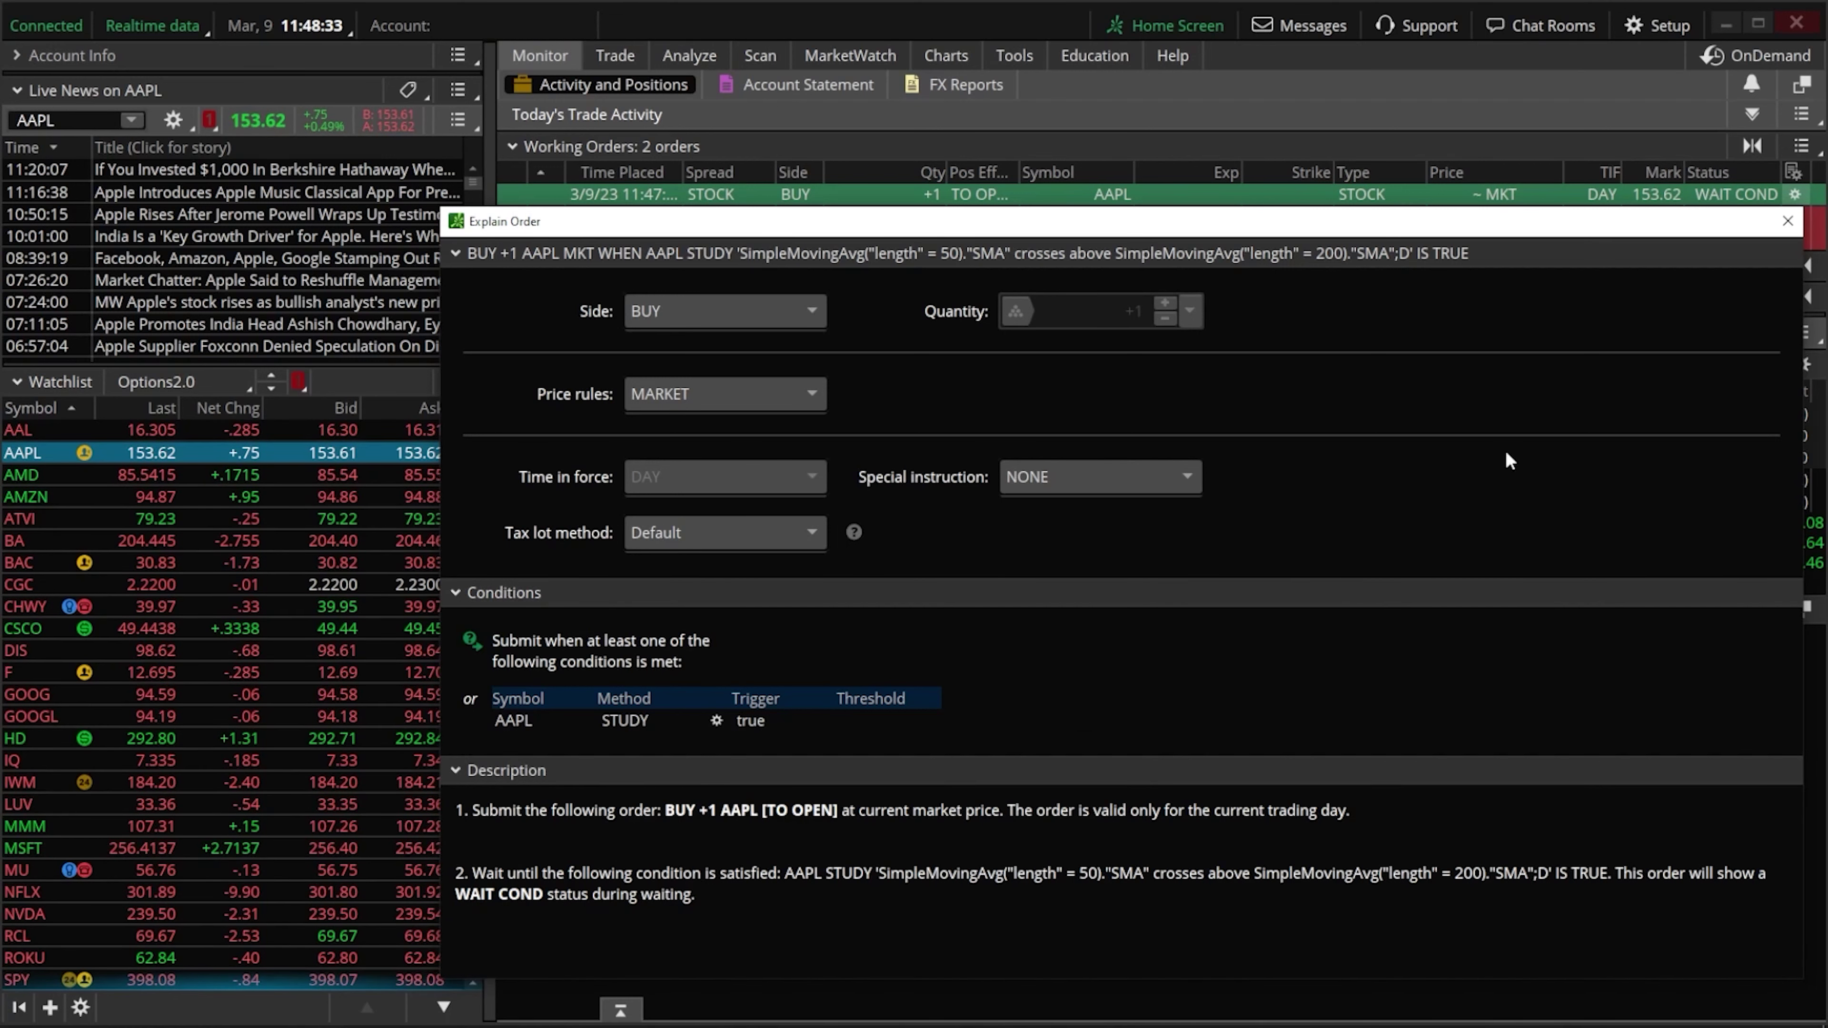
{"action": "left_click", "coordinate": [1788, 221]}
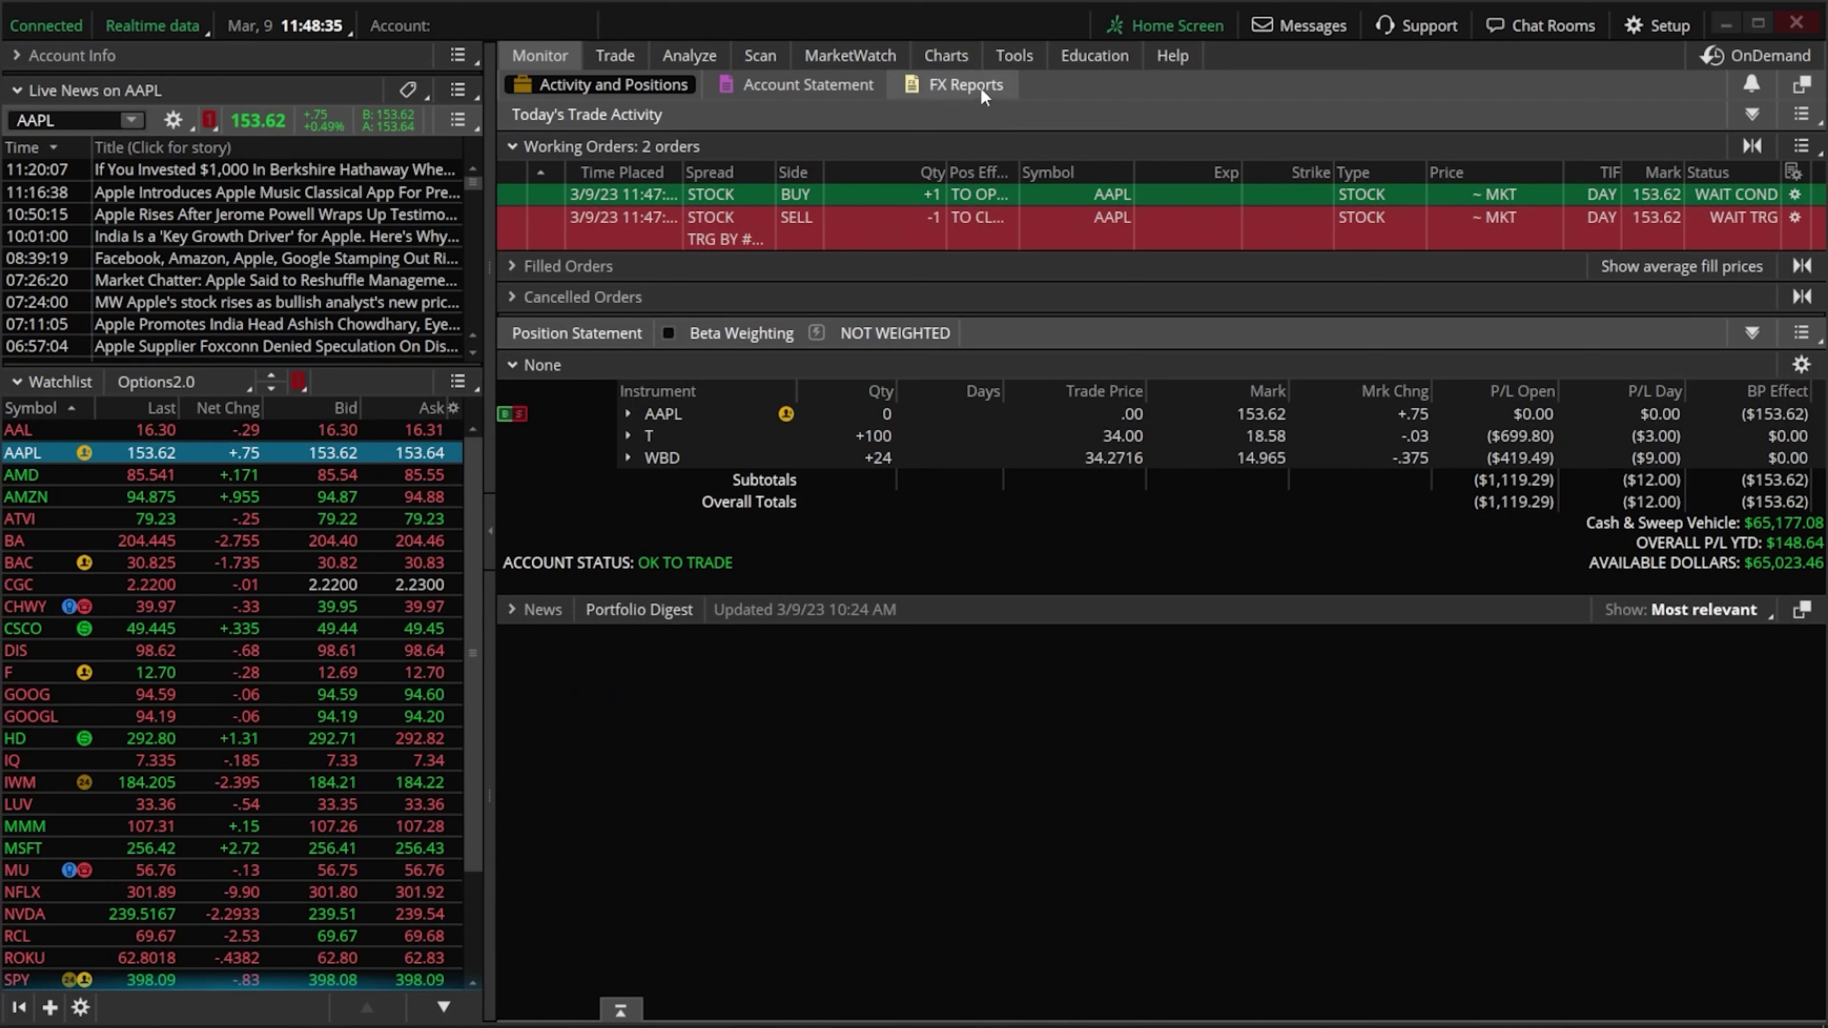
{"action": "left_click", "coordinate": [947, 55]}
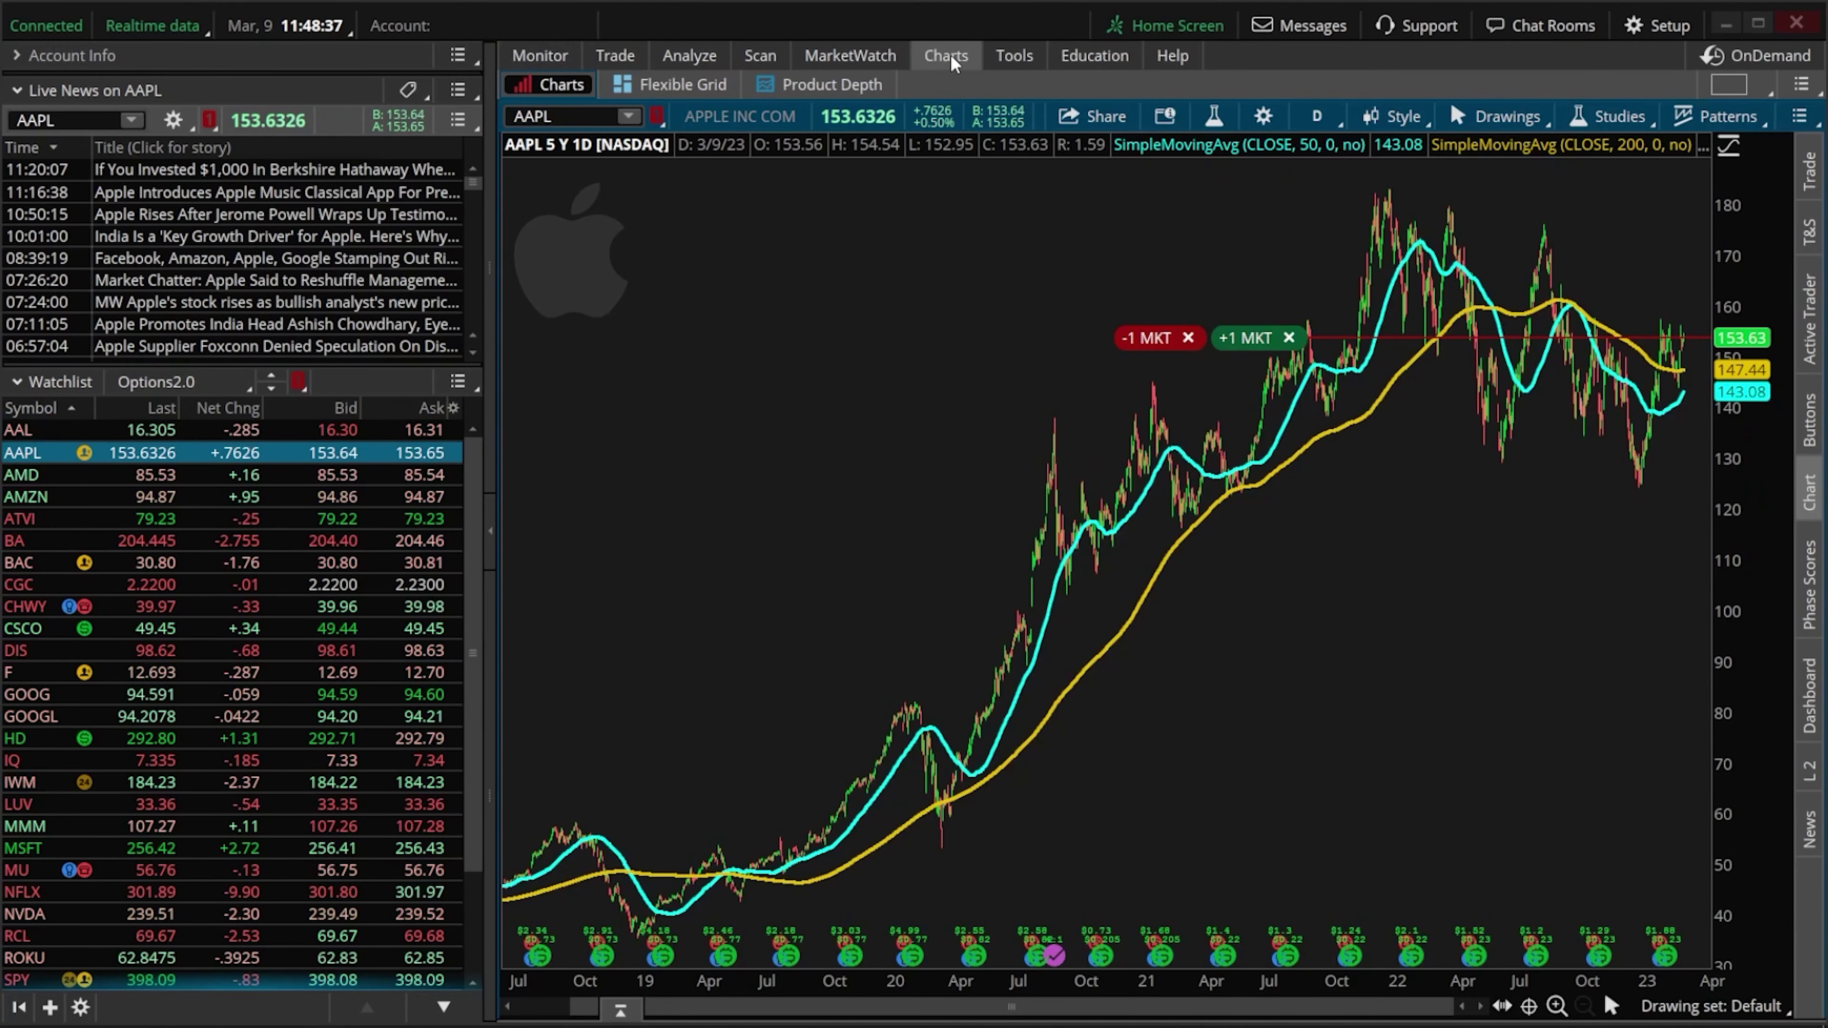